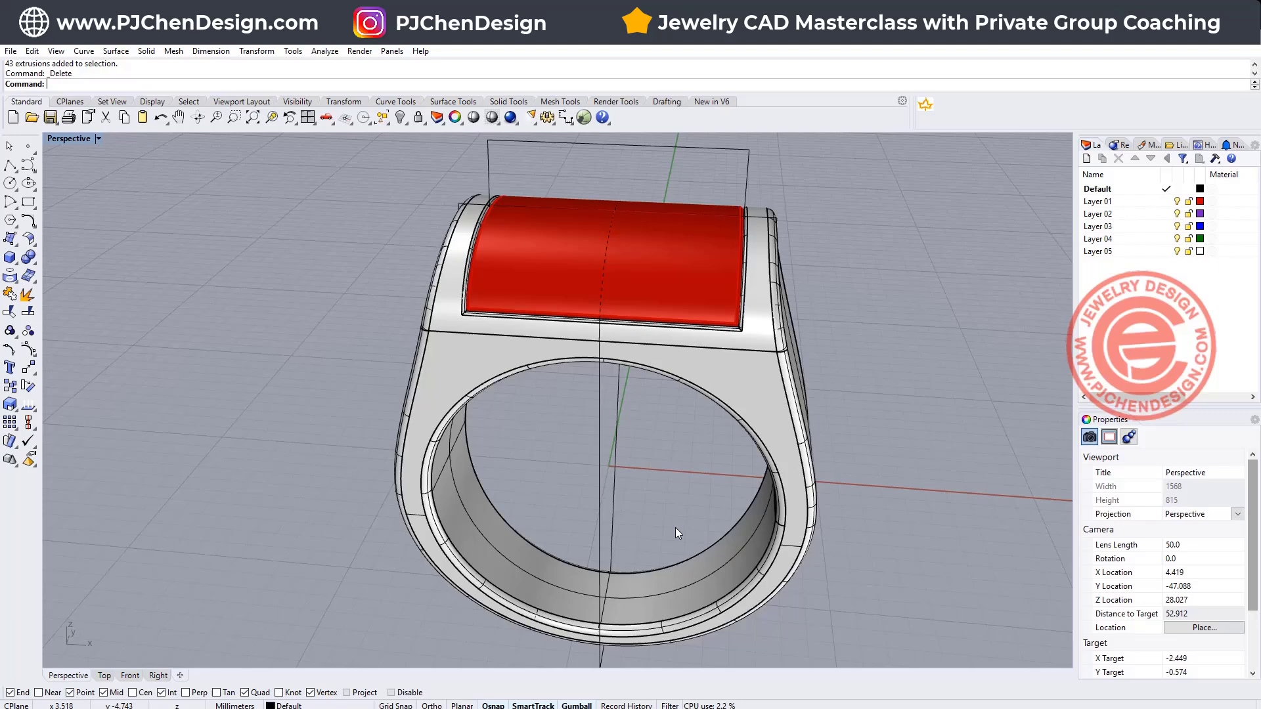
Make Layer 02 the current layer and hide Layer 01 and the Default layer
shift+right_drag(716, 532, 671, 509)
mouse_move(741, 485)
right_down()
mouse_move(583, 466)
mouse_move(721, 474)
right_up()
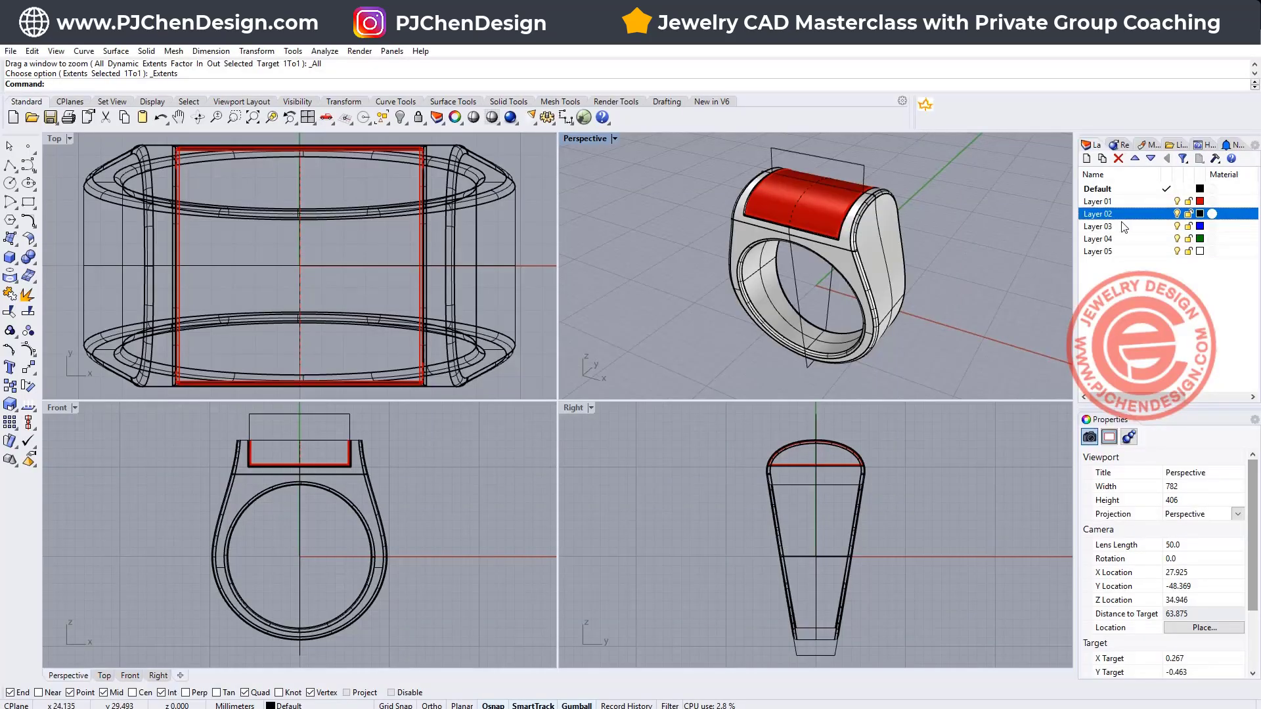
click(1176, 200)
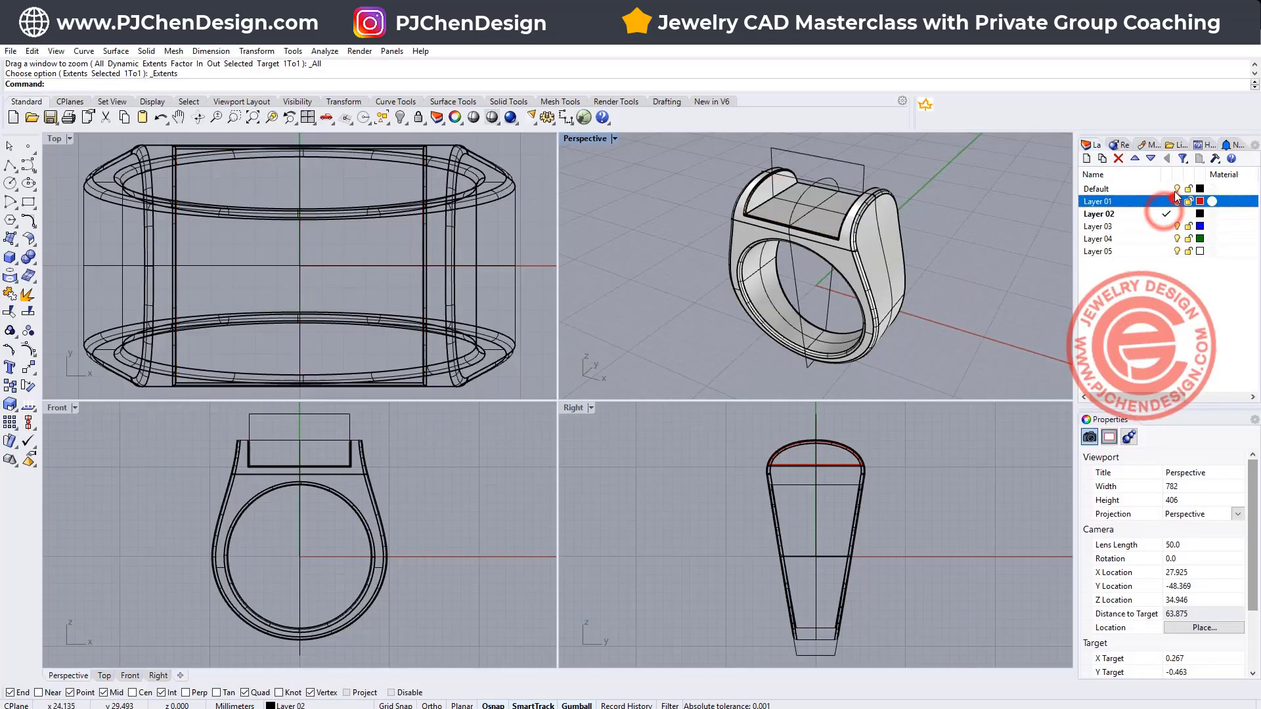
click(1176, 178)
click(1177, 201)
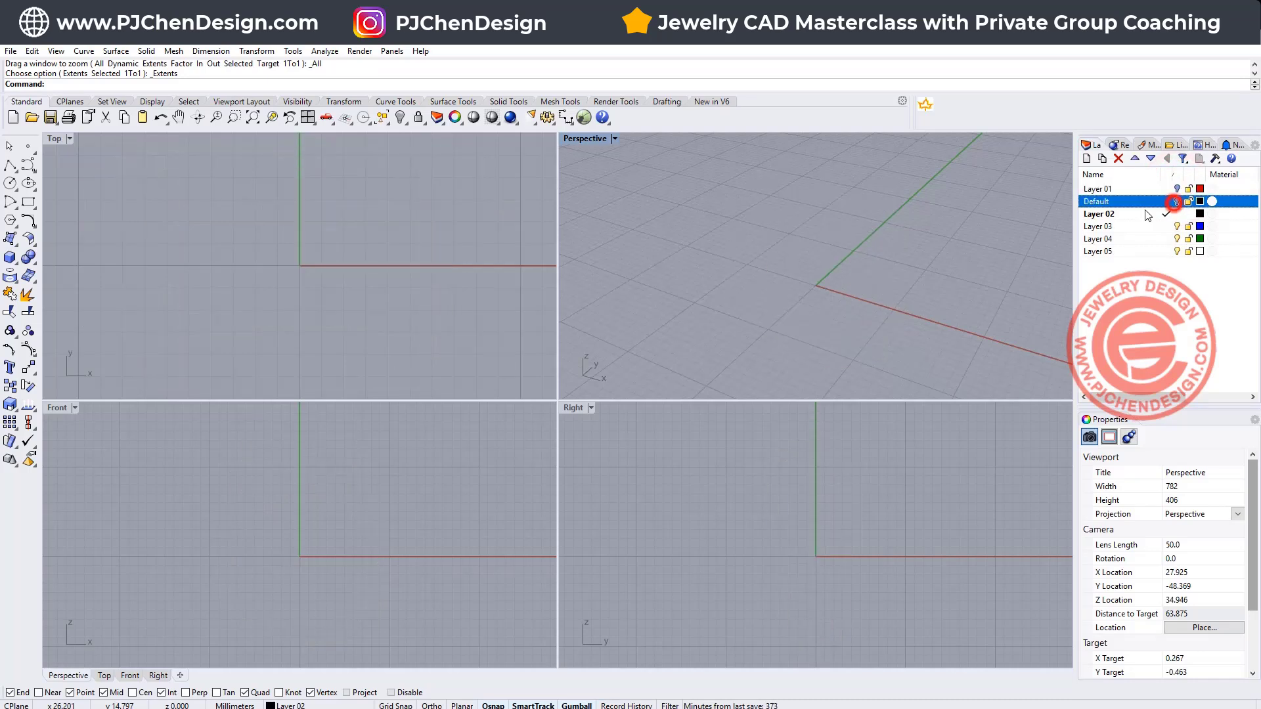
Draw a circle with a 16 mm diameter centred on the origin in the Front view
click(10, 184)
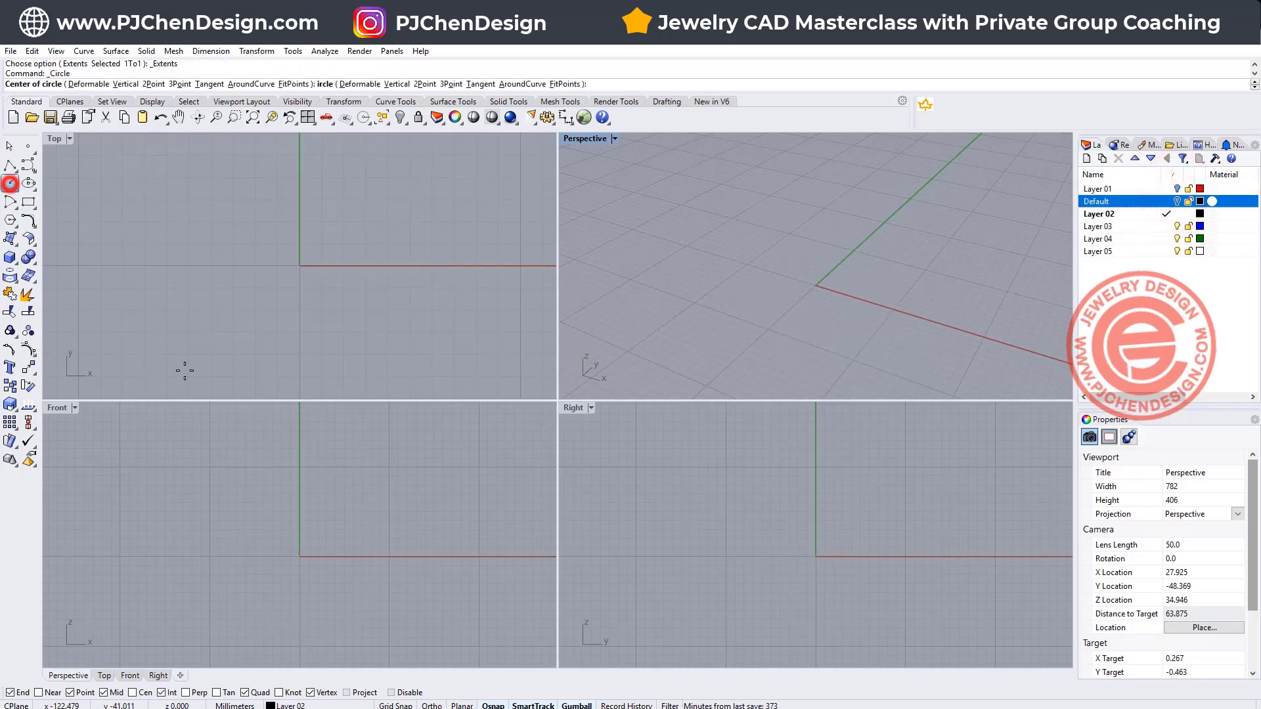
text(0)
key(Return)
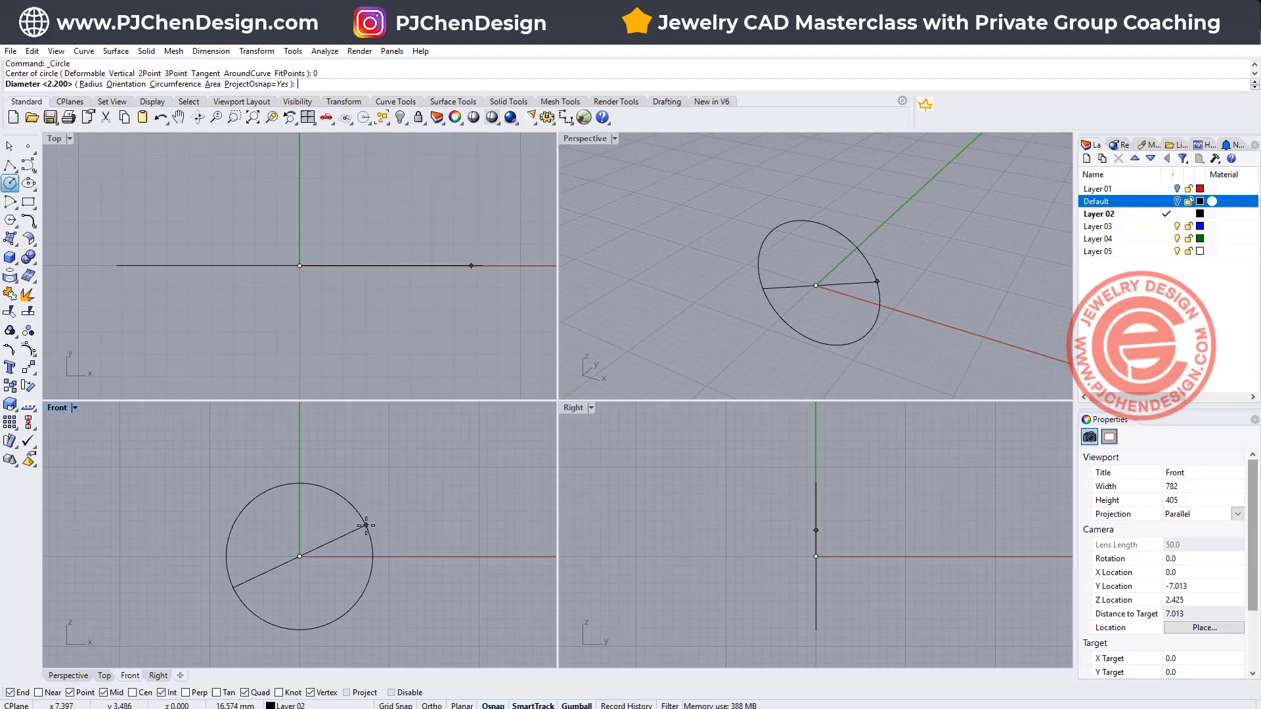
text(16)
key(Return)
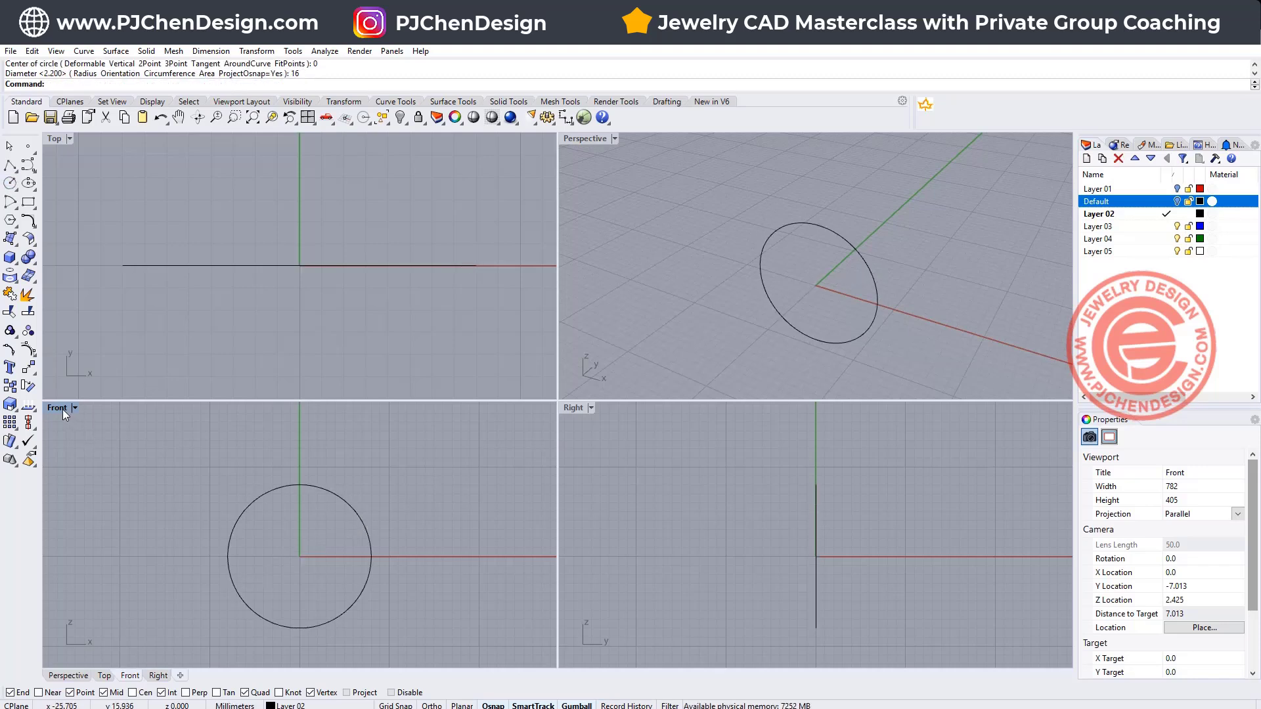
In the enlarged Front view, draw a half-circle arc of about 10 mm radius below the X axis, centred on the origin
right_drag(245, 493, 123, 440)
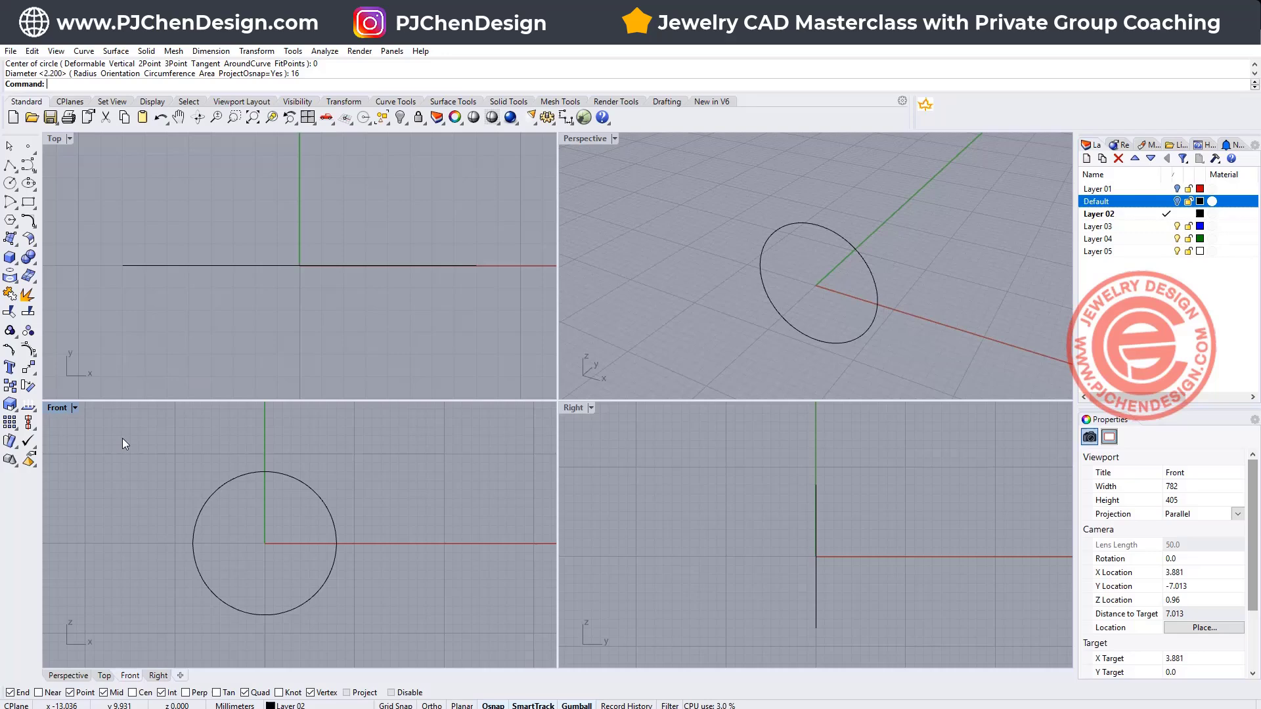
double_click(56, 409)
scroll(472, 411, down, 2)
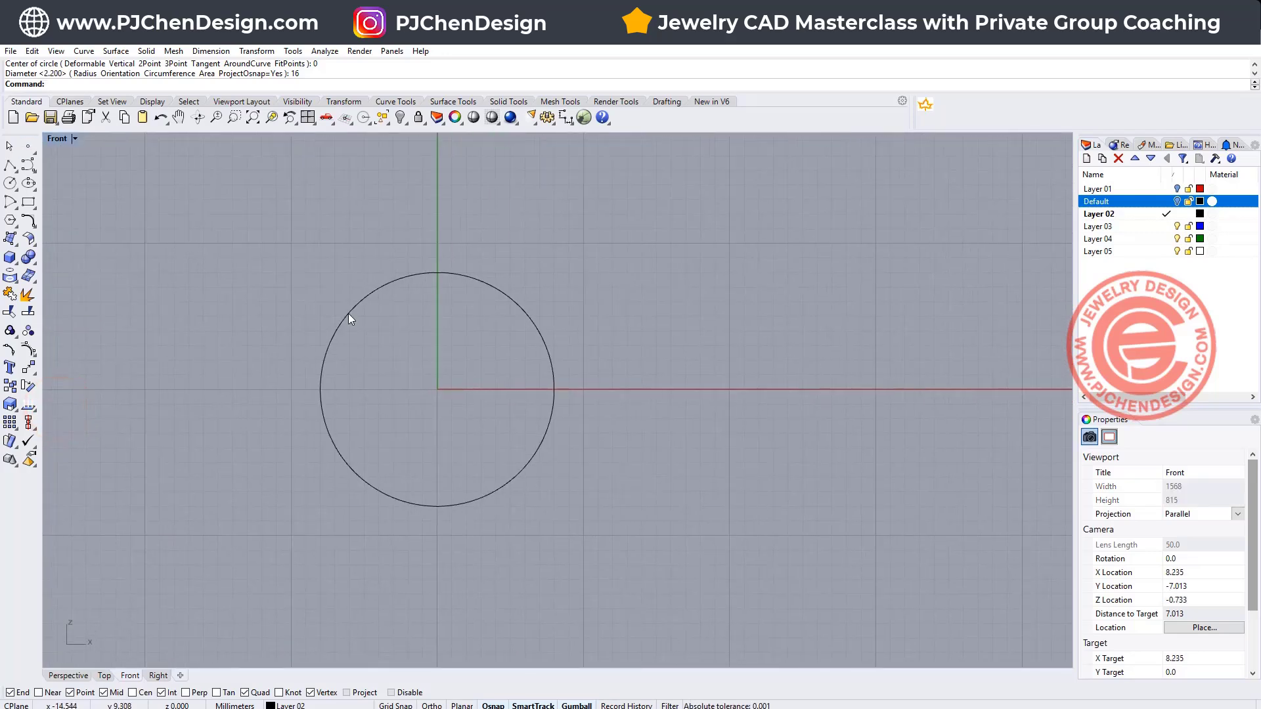
click(26, 222)
text(0)
key(Return)
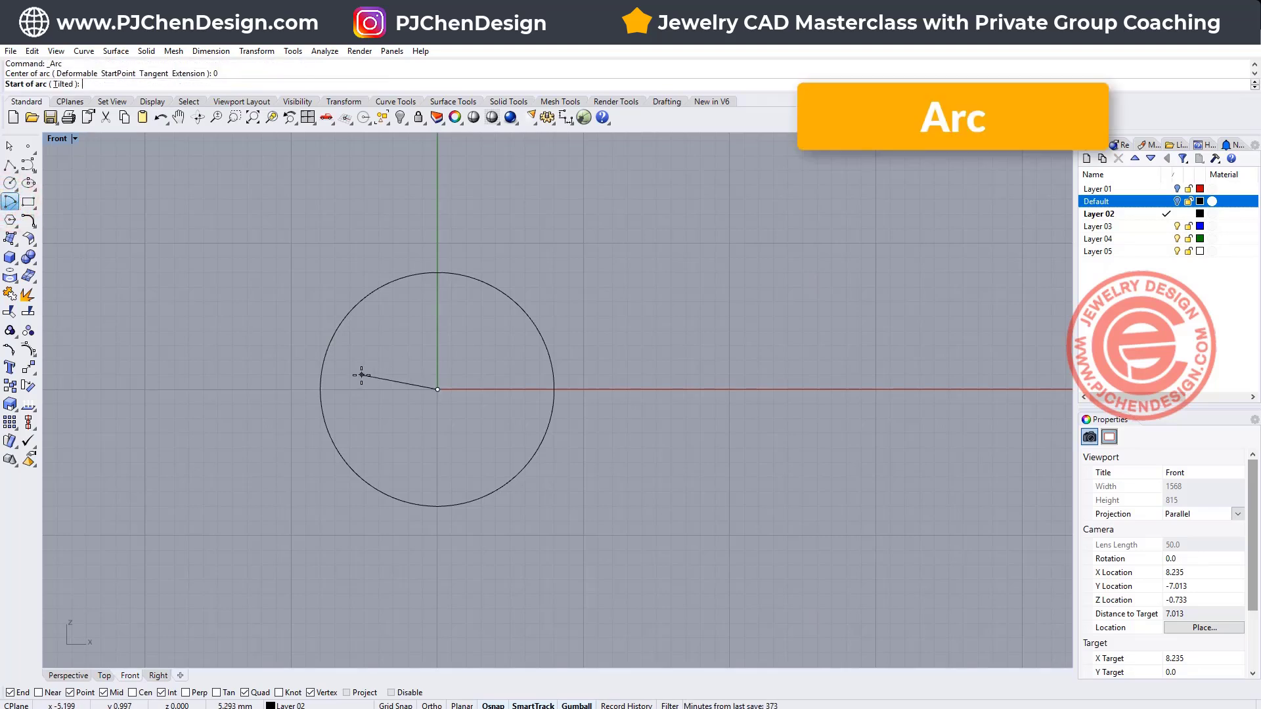
click(289, 390)
click(646, 416)
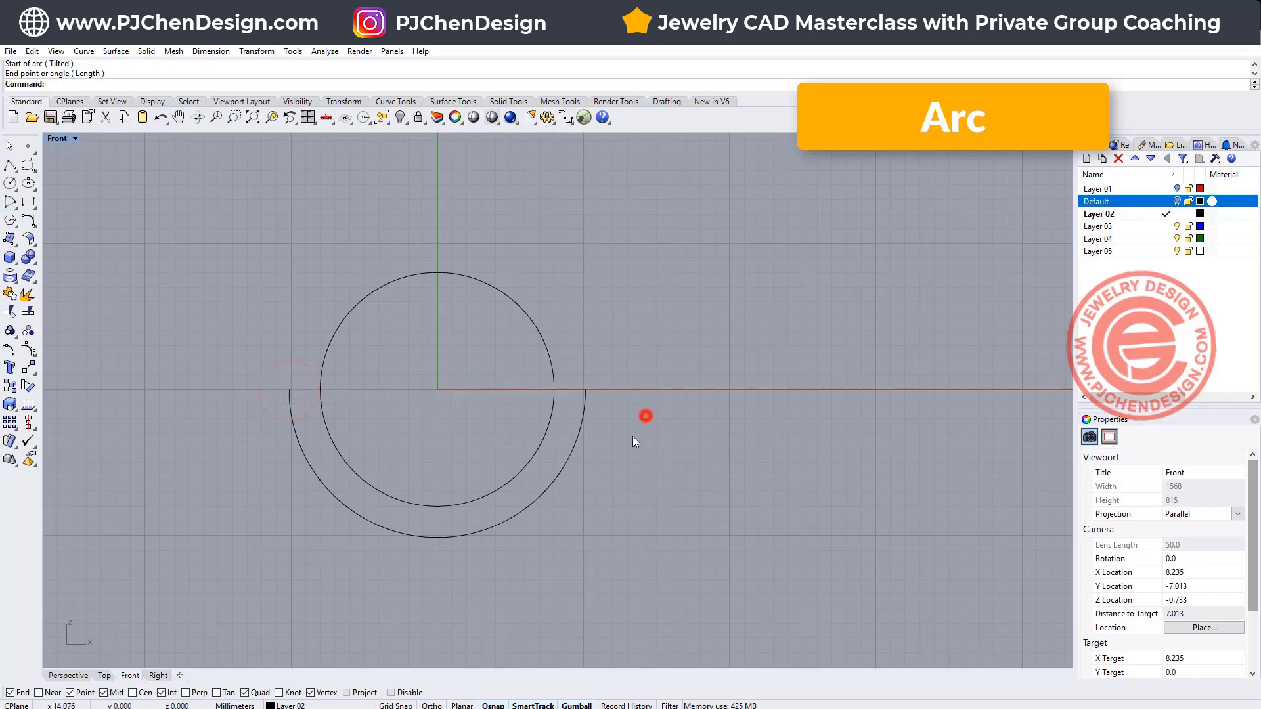
Move the arc's lower control points slightly up to thin the gap below the circle
click(501, 524)
drag(167, 513, 607, 628)
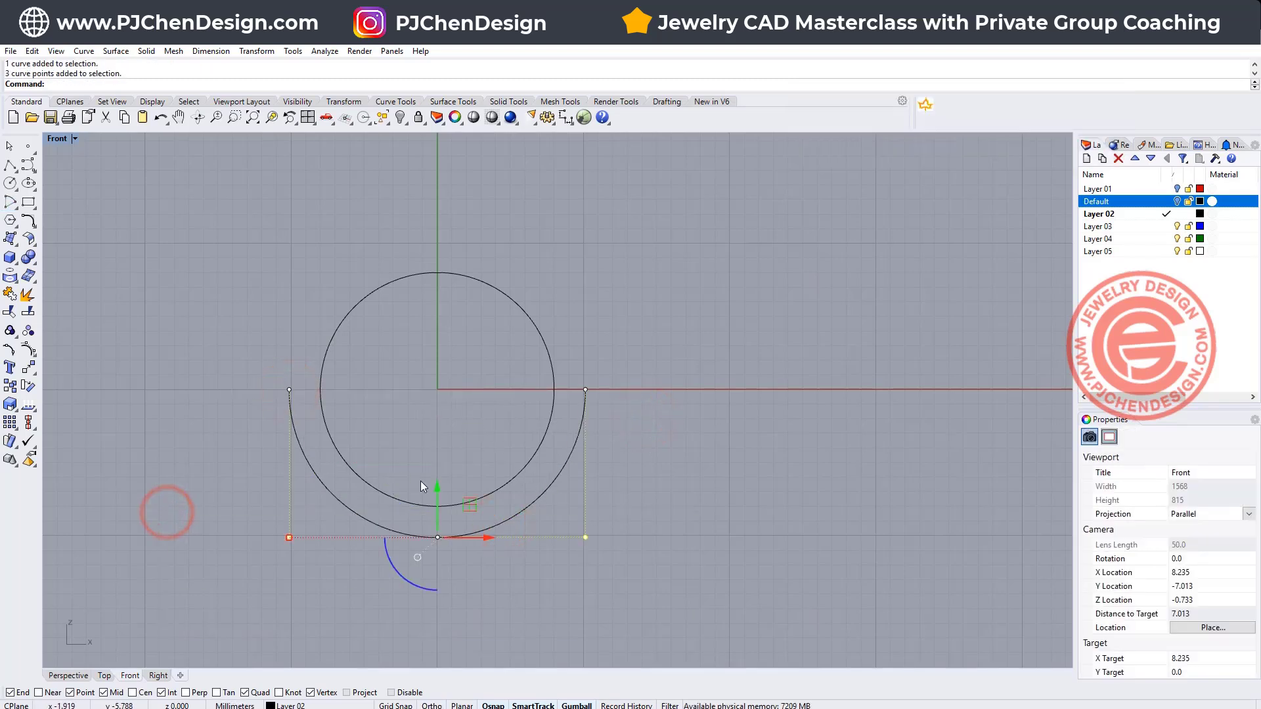
drag(439, 488, 440, 479)
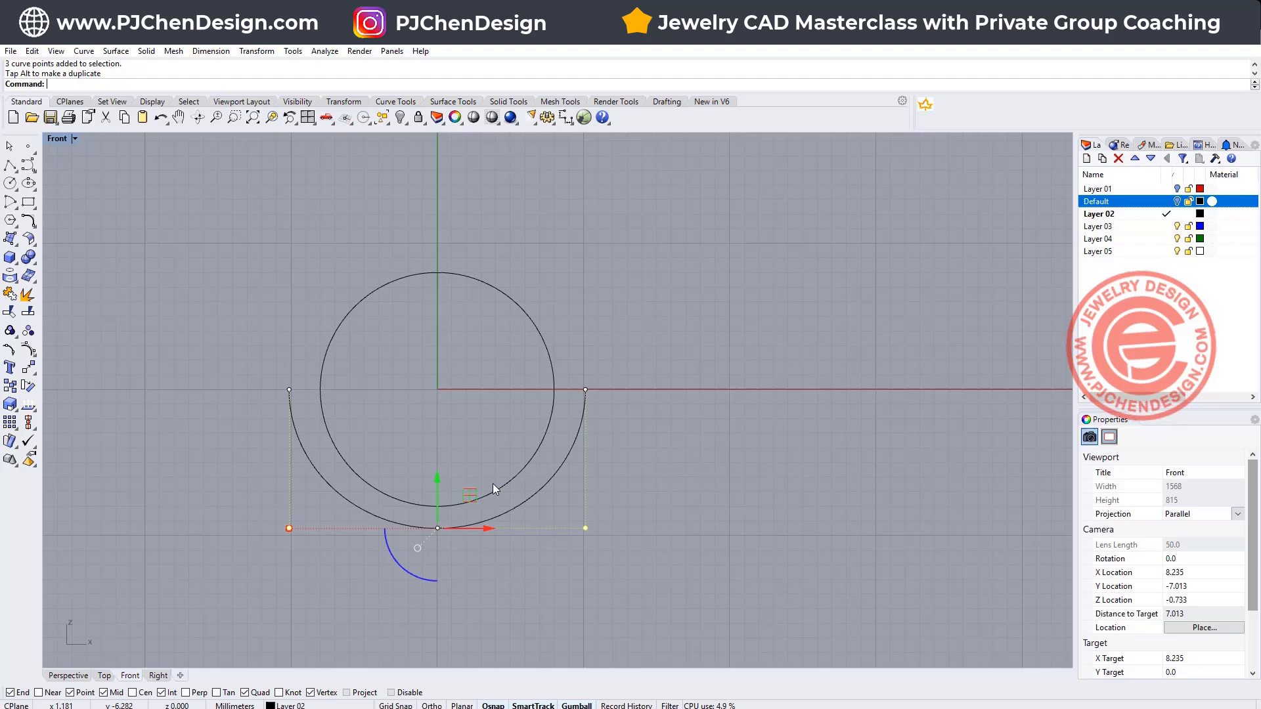
click(709, 481)
Draw a 12 mm horizontal line from its midpoint on the vertical axis, 14 mm above the origin, using grid snap
right_drag(482, 289, 463, 367)
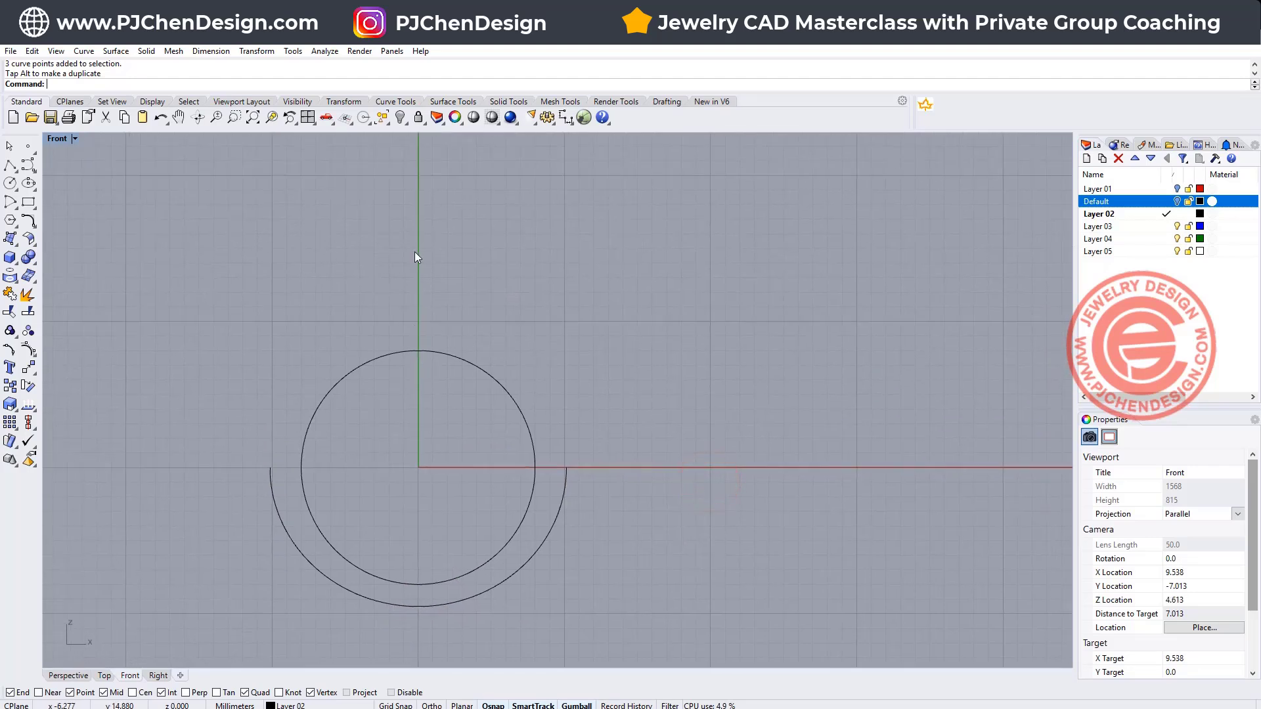
click(13, 206)
click(11, 167)
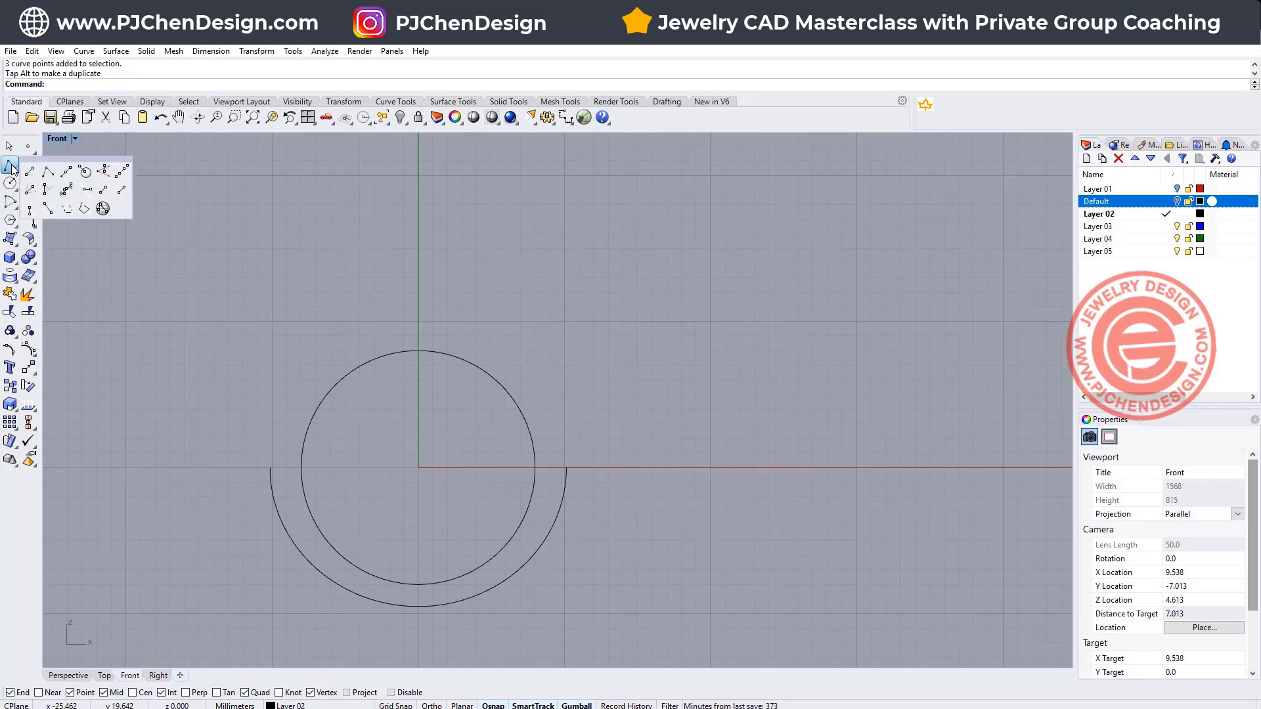
click(67, 172)
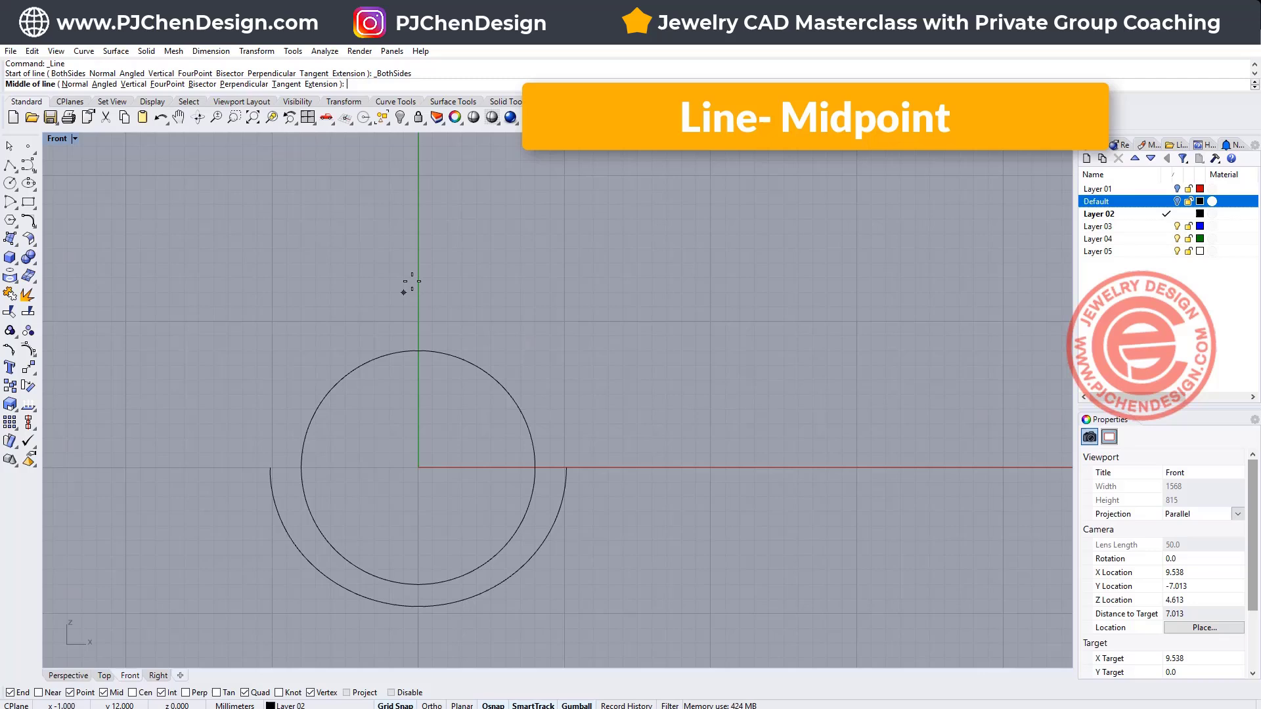
click(417, 263)
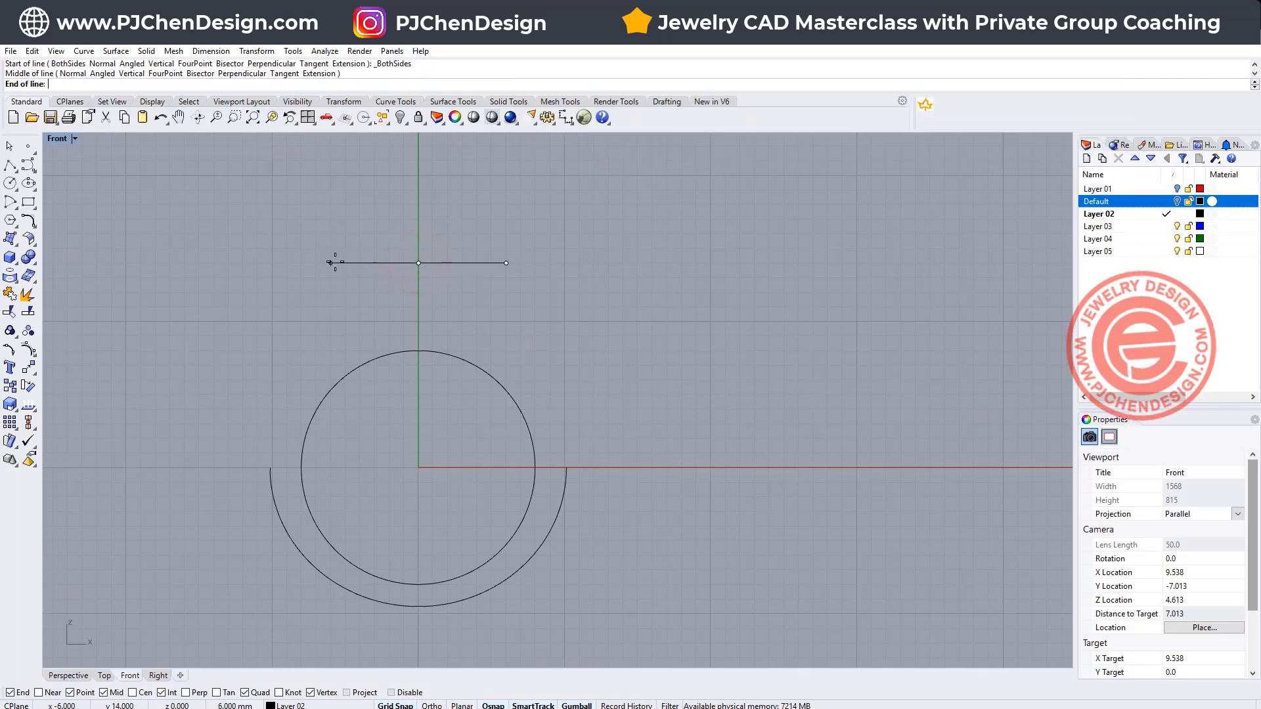
click(331, 263)
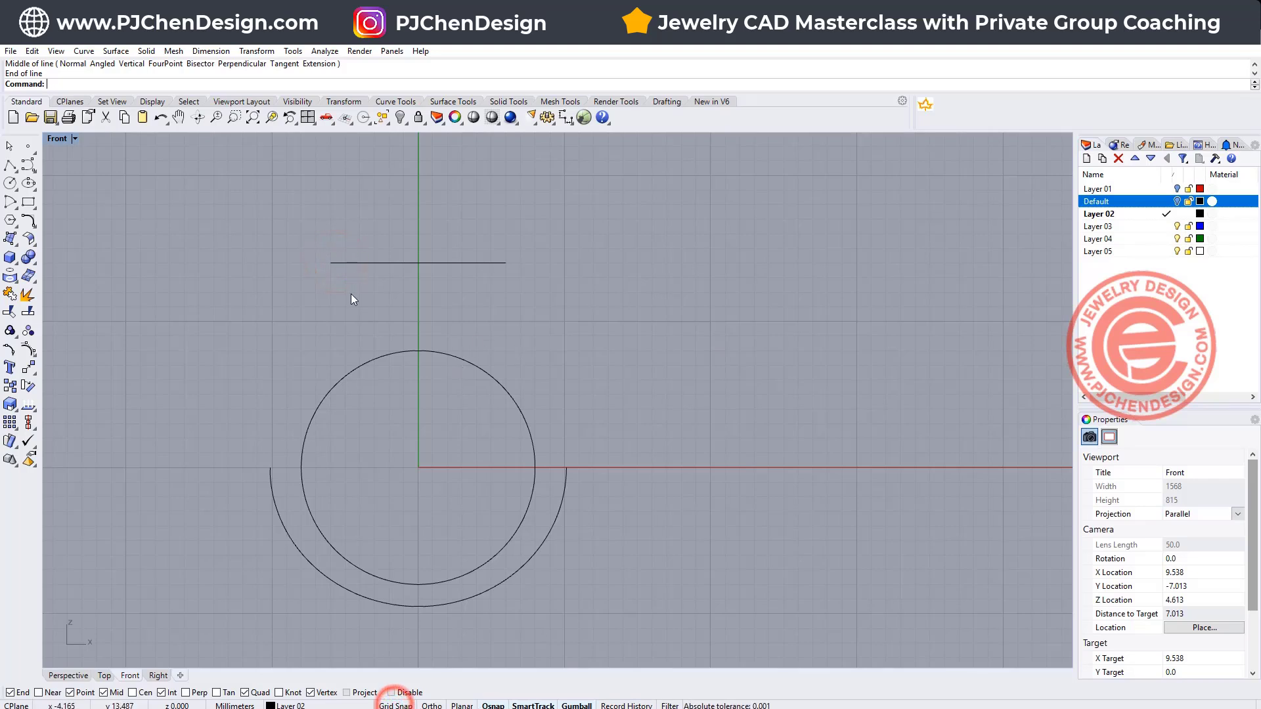
Try a degree 3 control point curve from the arc's left end to the horizontal line's left end
right_drag(325, 285, 327, 313)
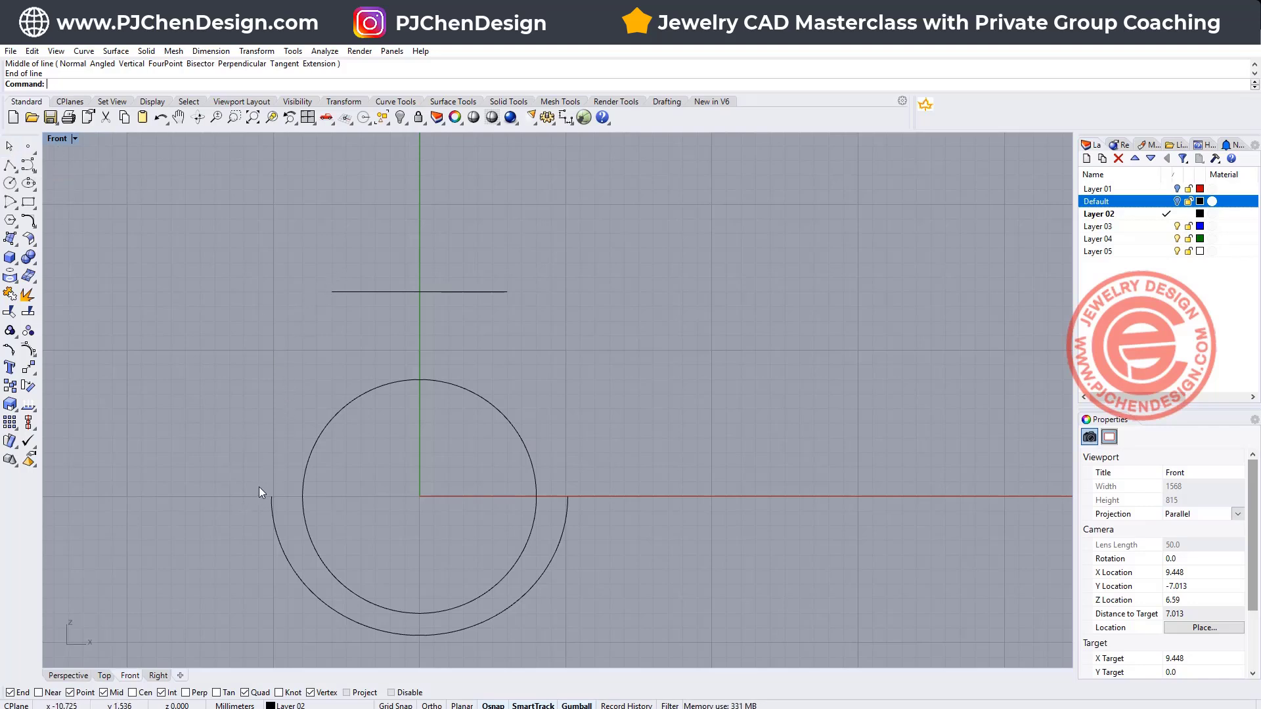
click(270, 506)
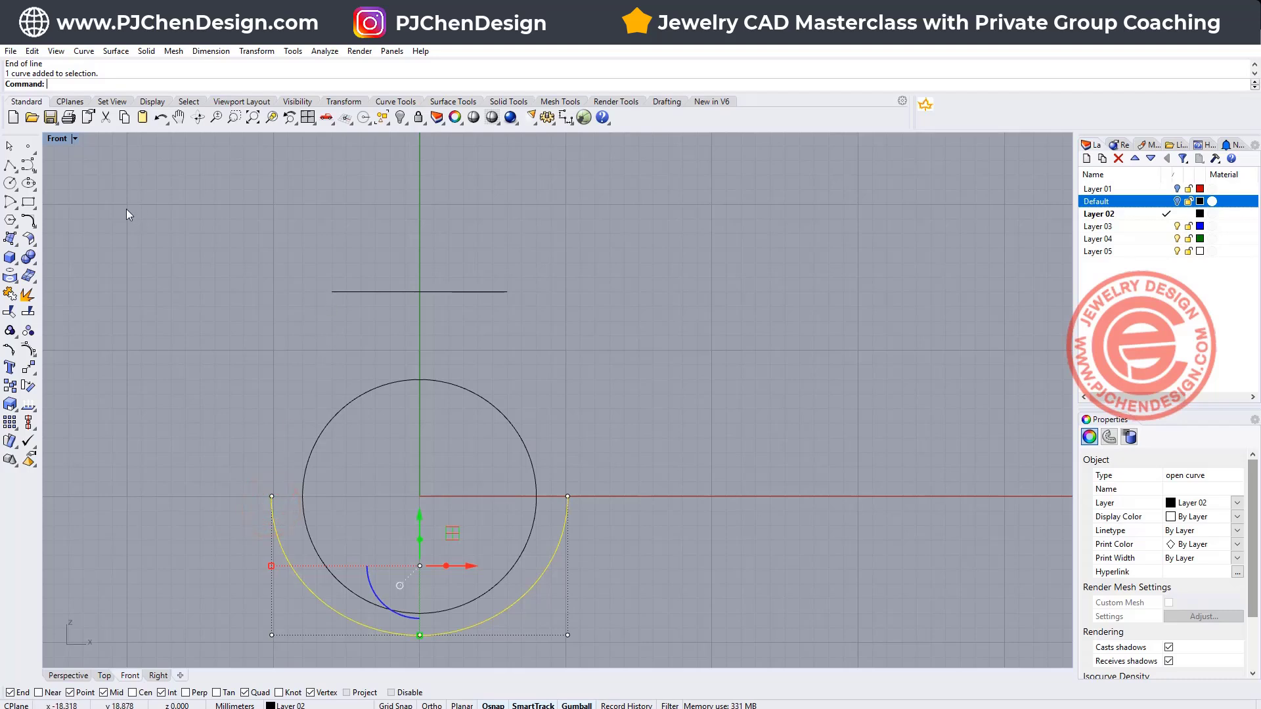
click(30, 167)
click(272, 496)
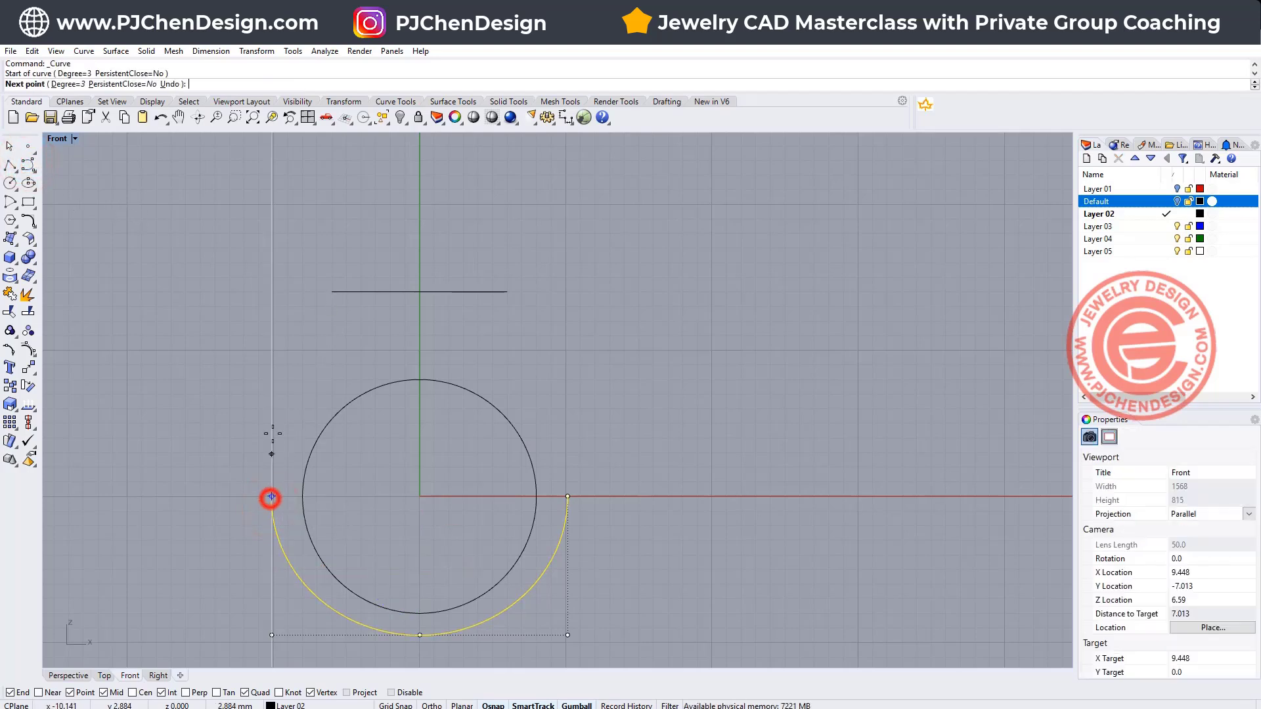
click(276, 398)
click(332, 292)
key(Return)
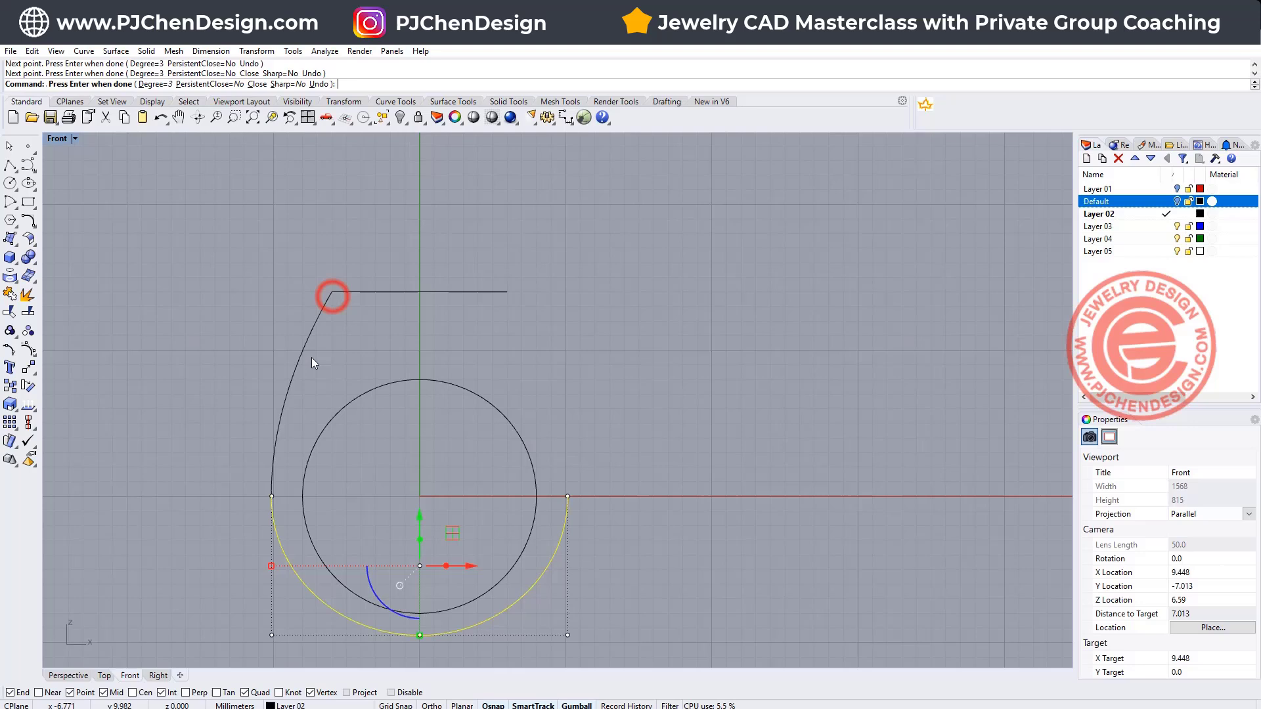
Delete the trial side curve between the arc and the horizontal line
scroll(258, 487, up, 3)
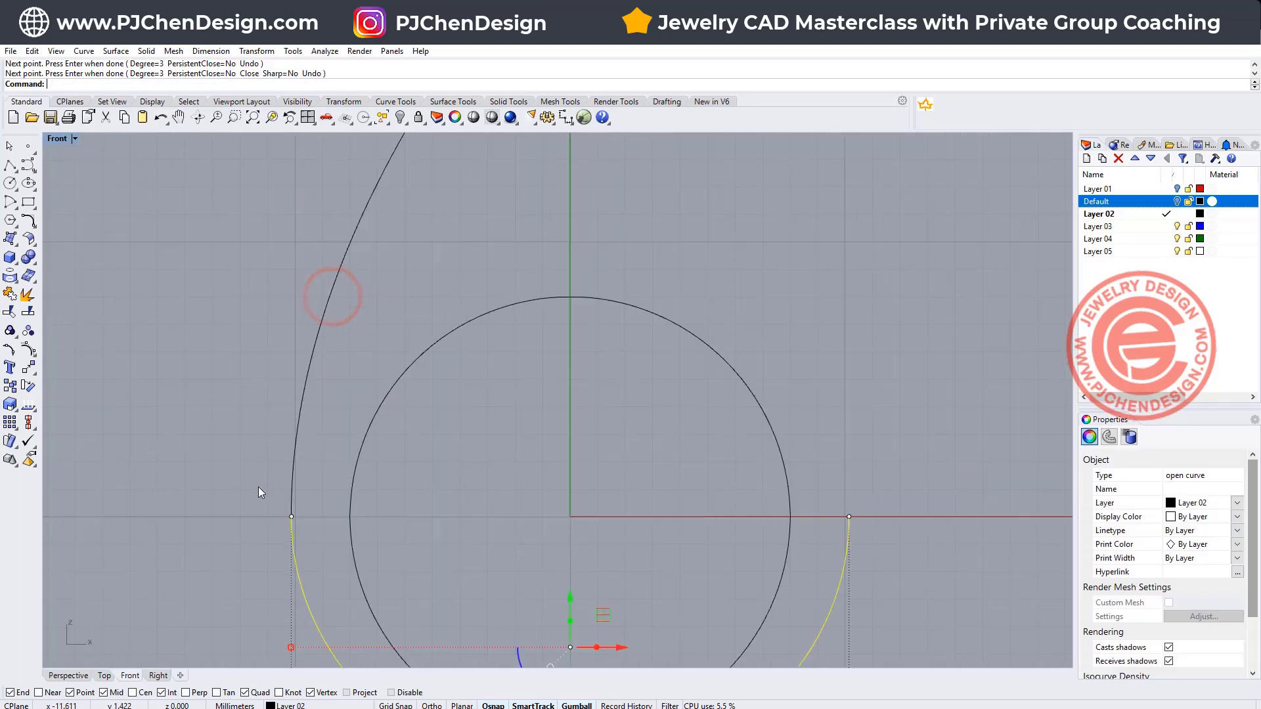
click(293, 483)
scroll(290, 483, down, 3)
key(Delete)
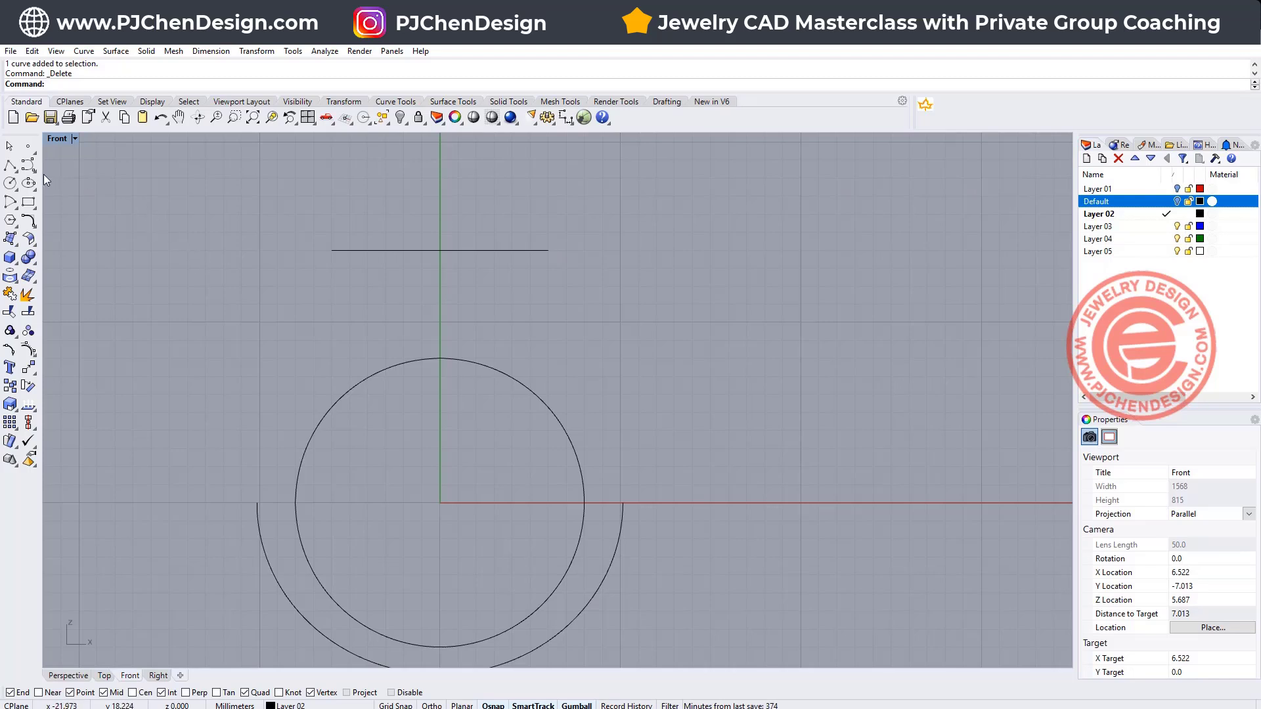
Try an adjustable curve blend from the arc's left end directly to the horizontal line, pulling in its upper handle
click(34, 224)
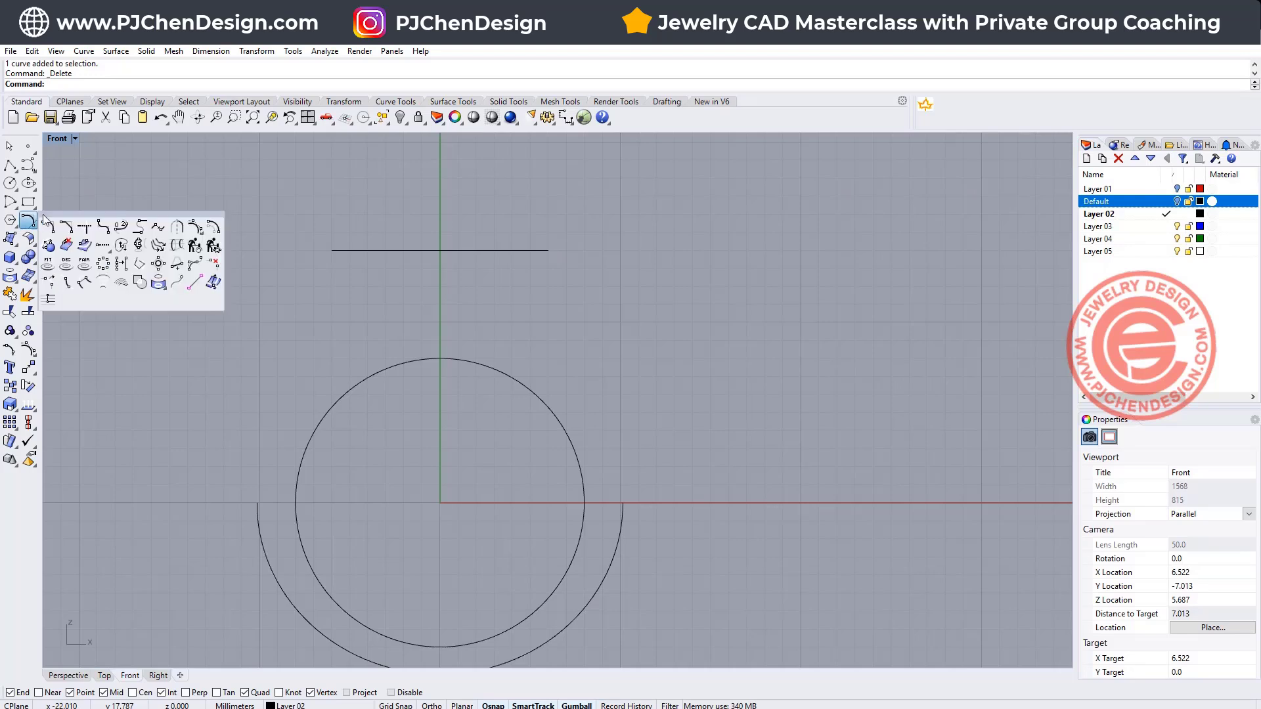
click(123, 229)
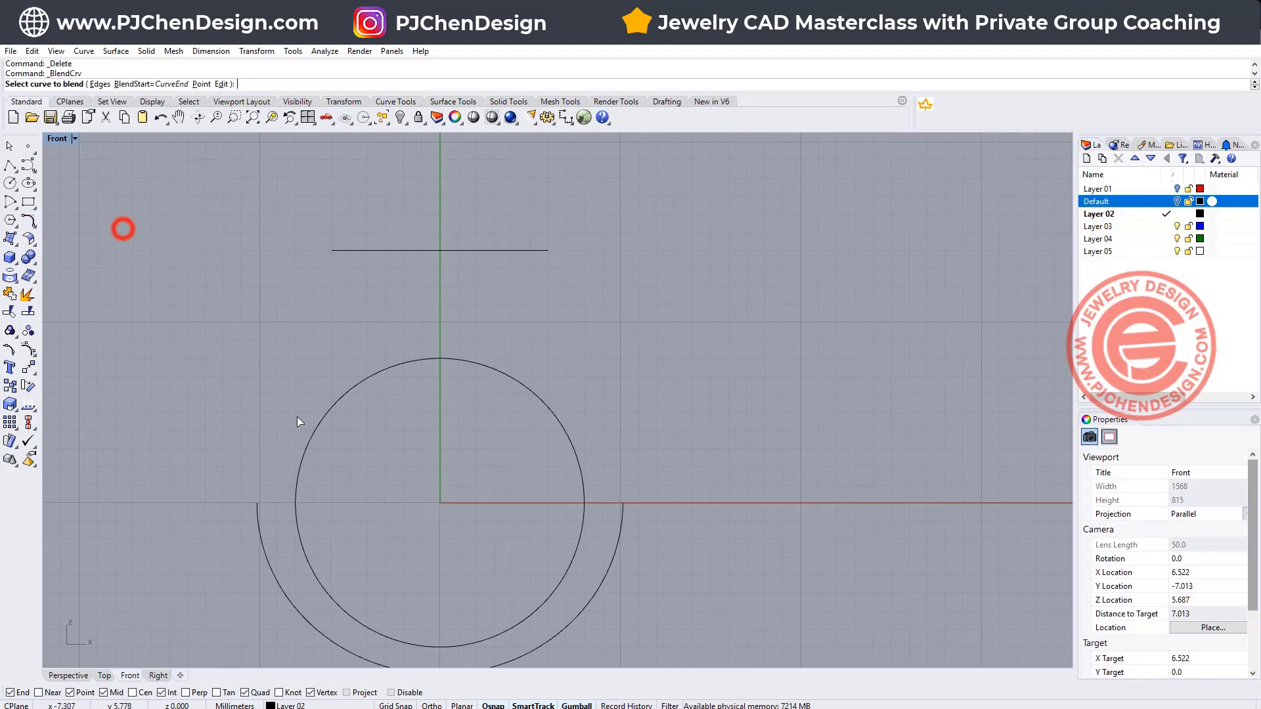
click(255, 503)
click(337, 250)
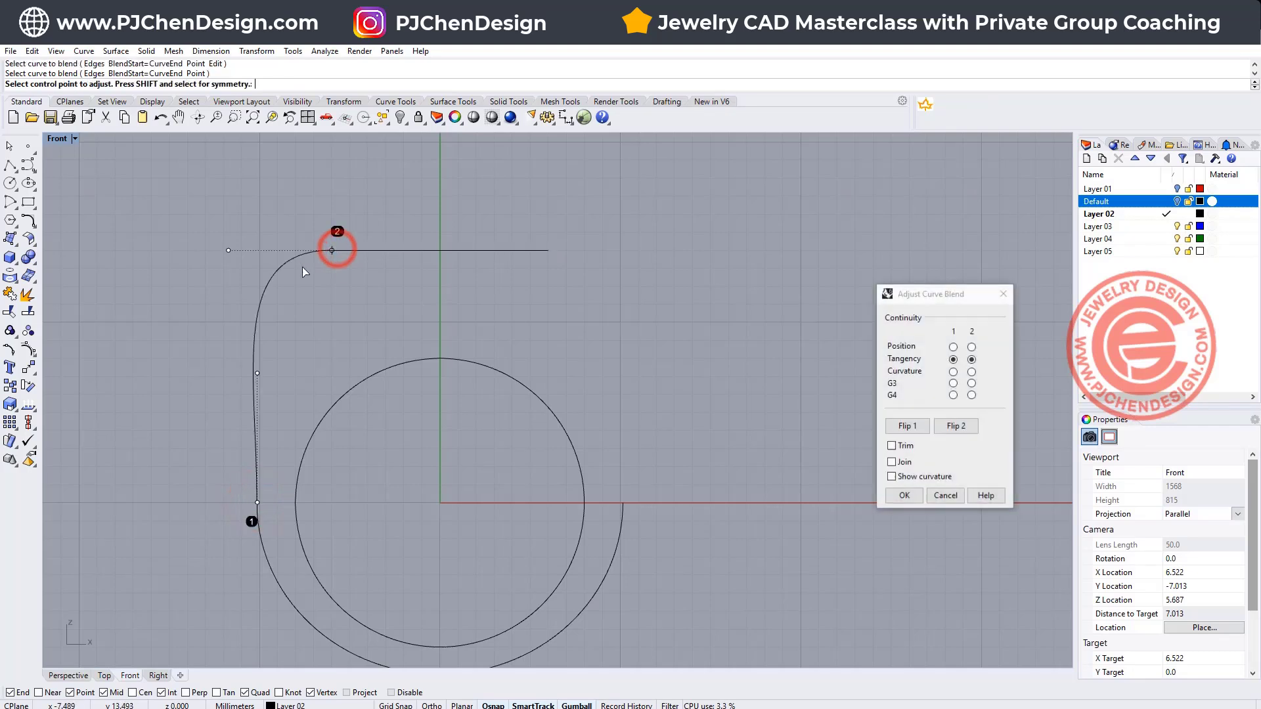
click(230, 250)
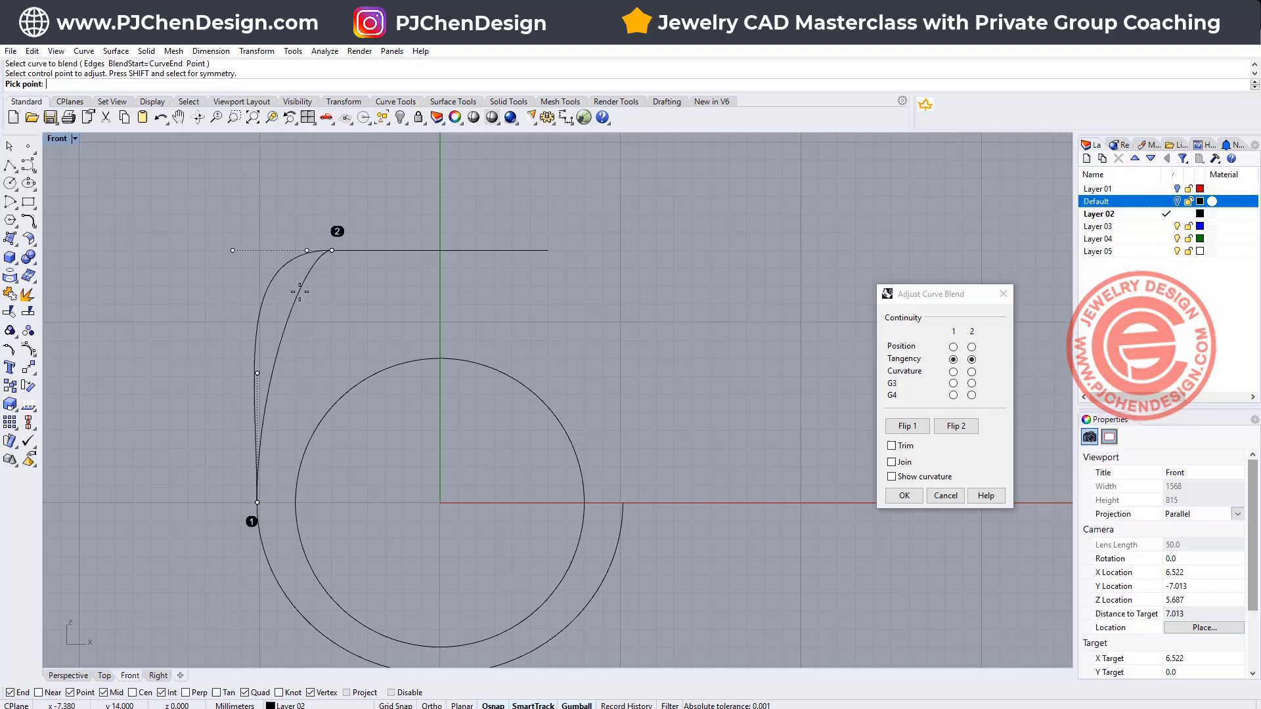
click(301, 289)
click(959, 498)
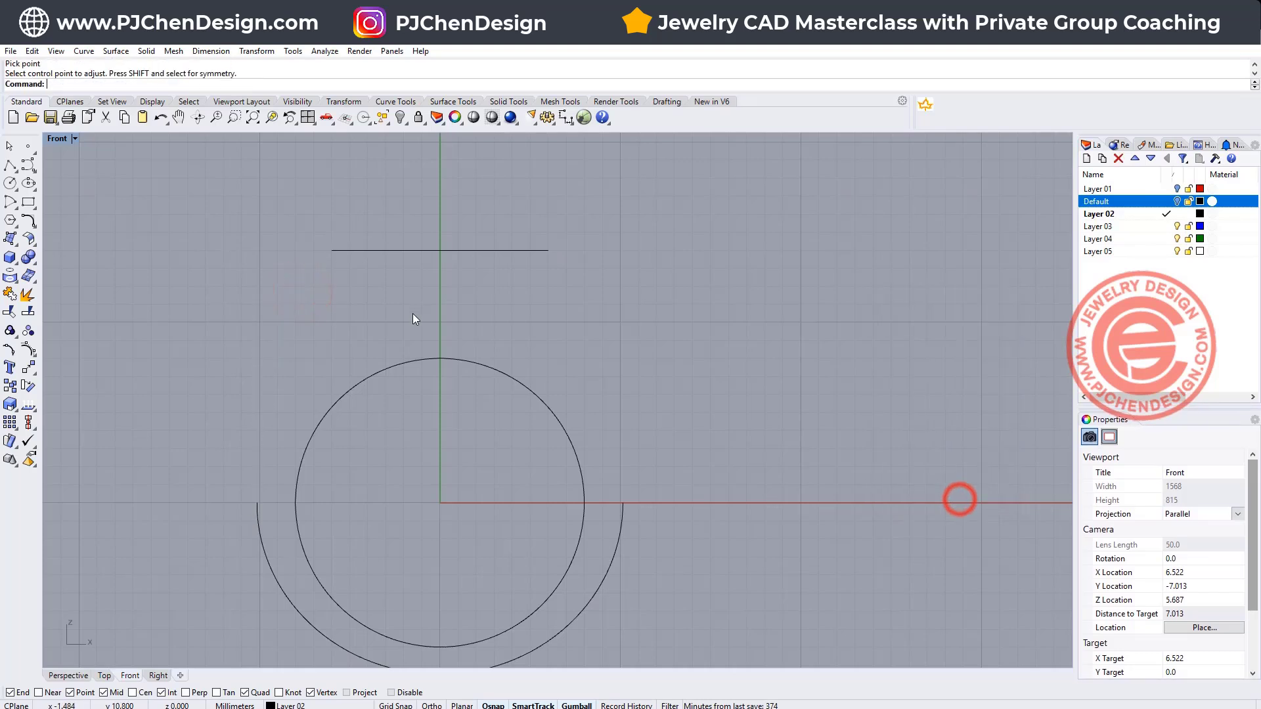
Draw a short vertical line upward from the horizontal line's left end
click(9, 165)
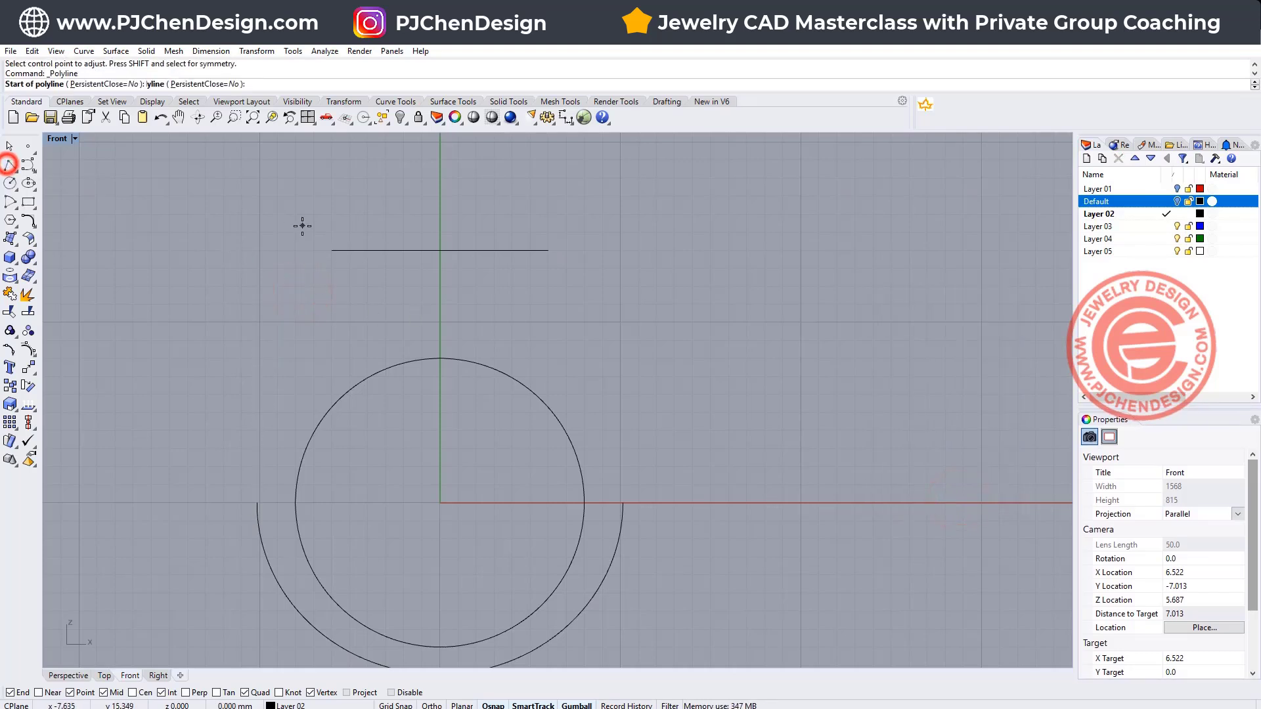
click(331, 250)
click(332, 209)
right_click(334, 212)
Create an adjustable curve blend from the arc's left end to the short vertical line, with Tangency at both ends and a lengthened upper handle
scroll(329, 238, up, 2)
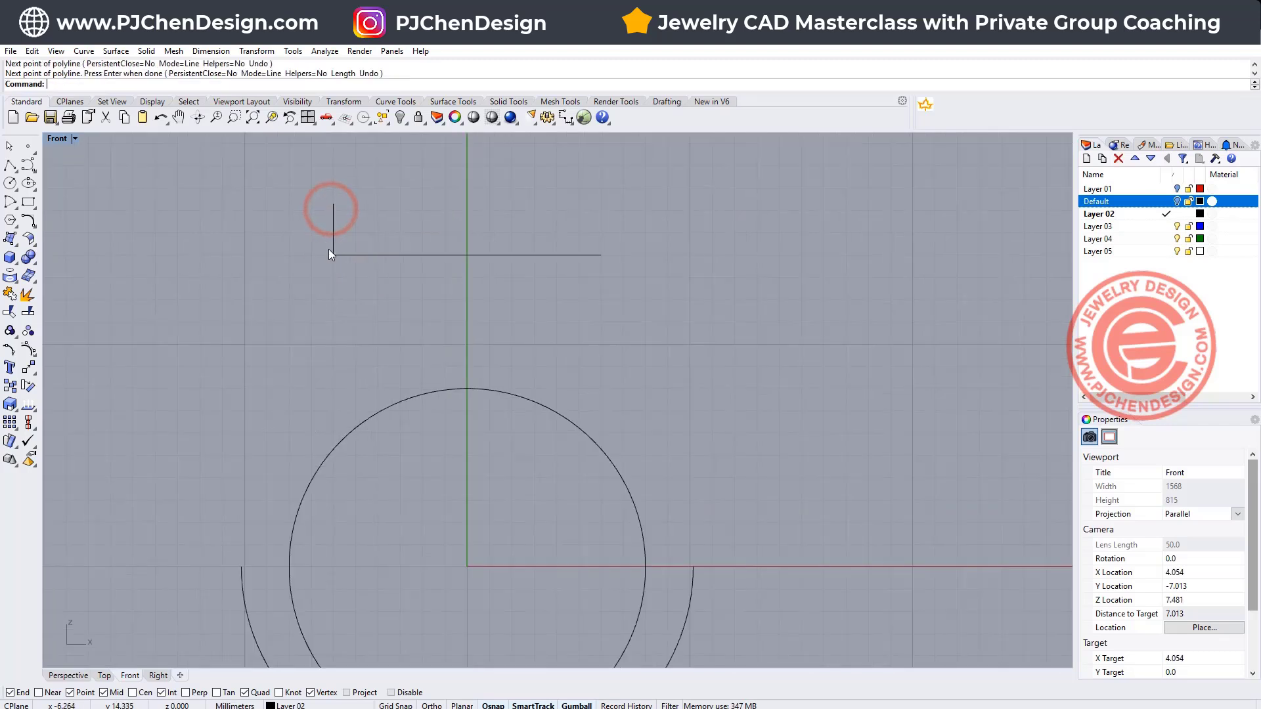
right_drag(360, 251, 373, 239)
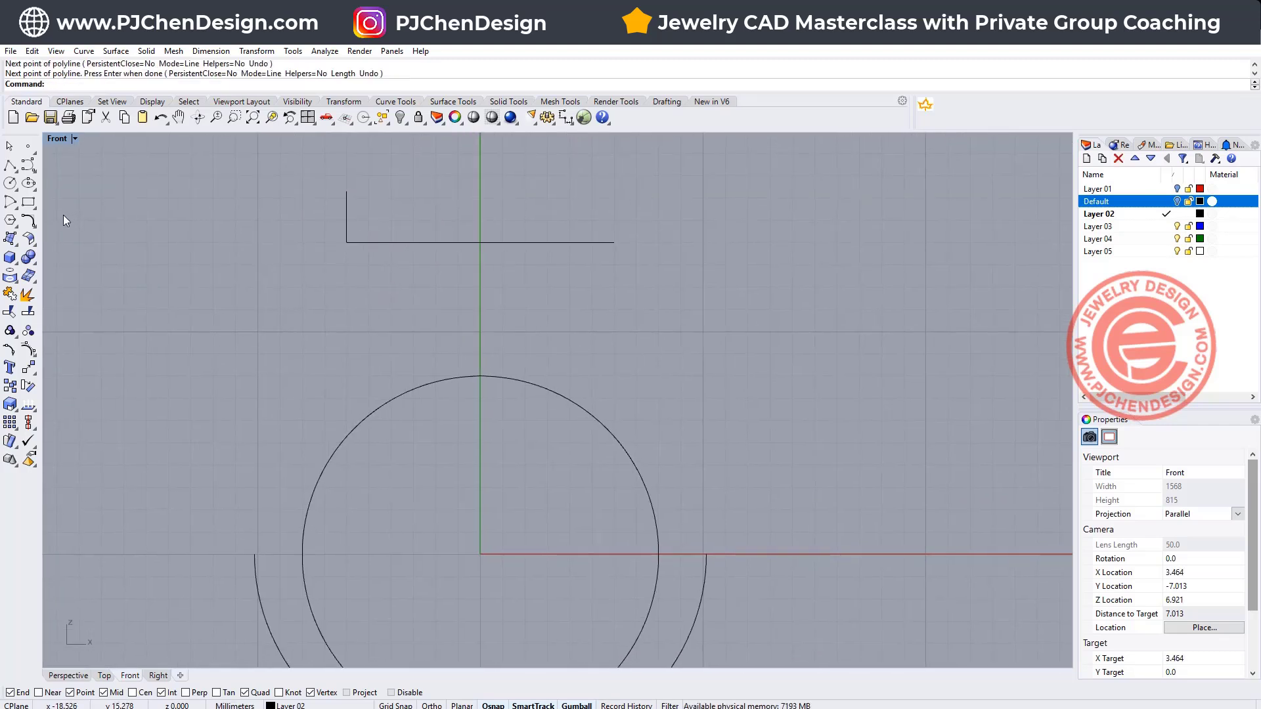
click(33, 223)
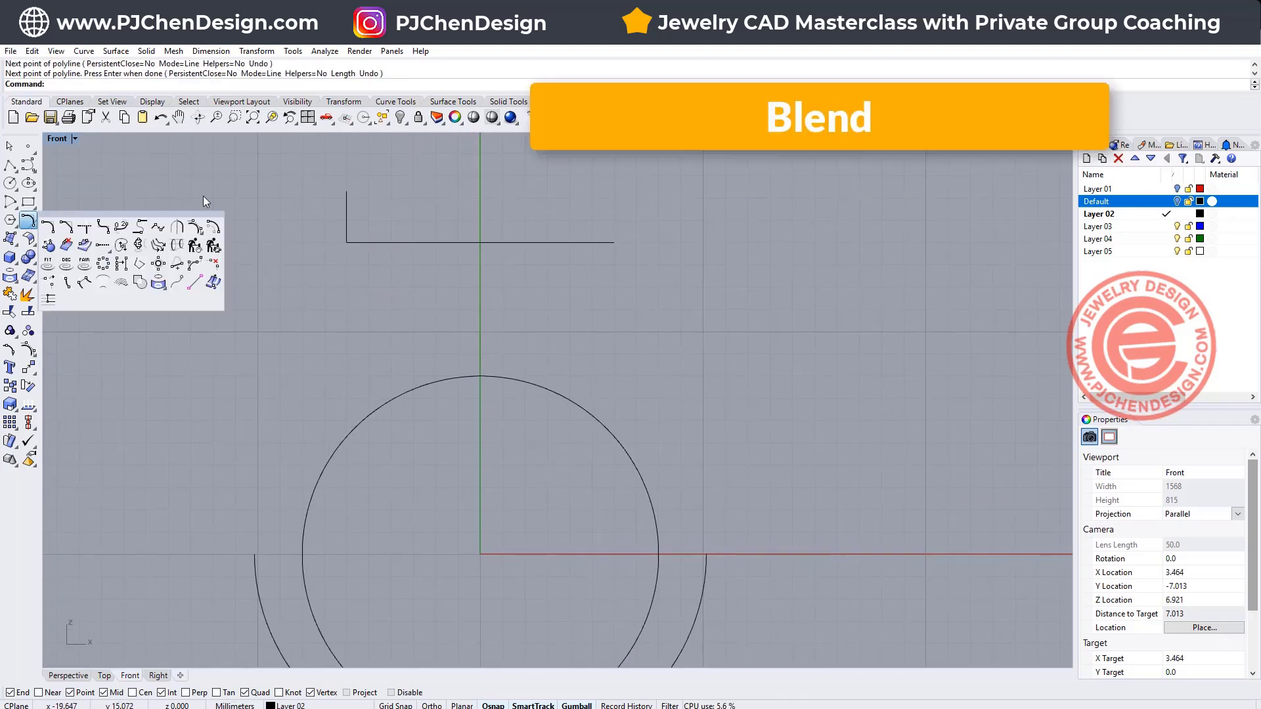
click(126, 227)
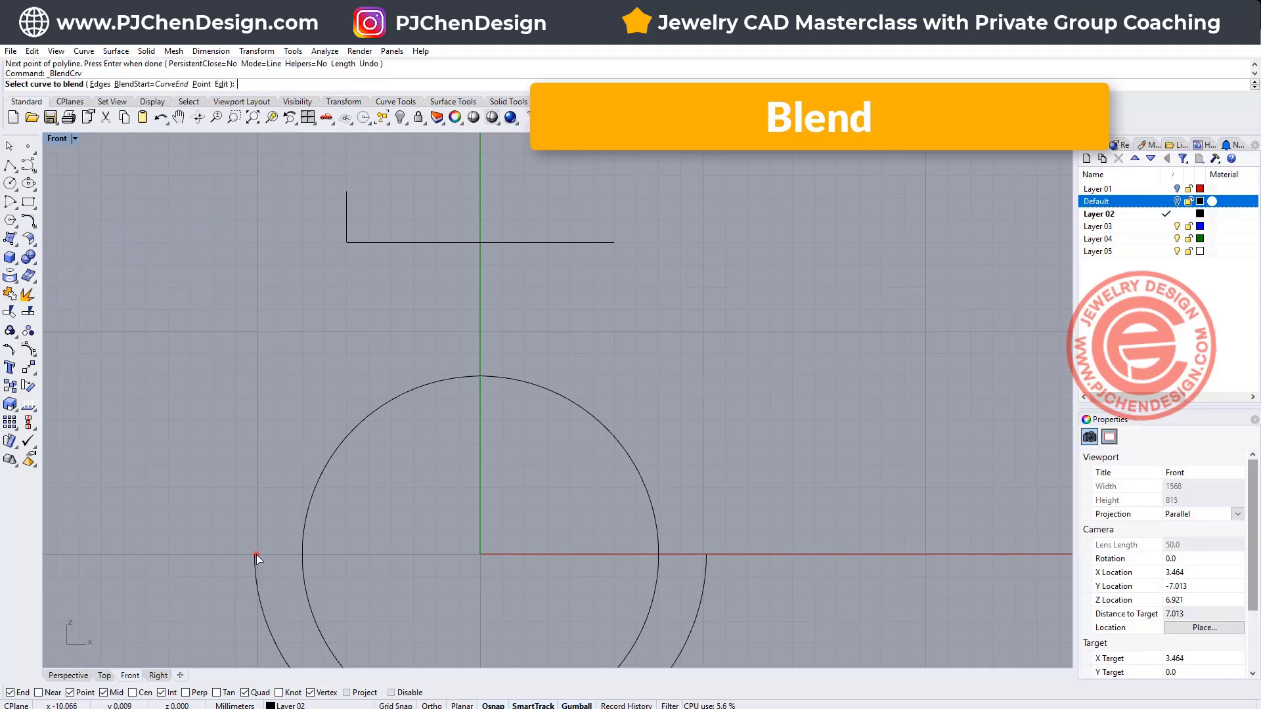
click(256, 554)
click(346, 227)
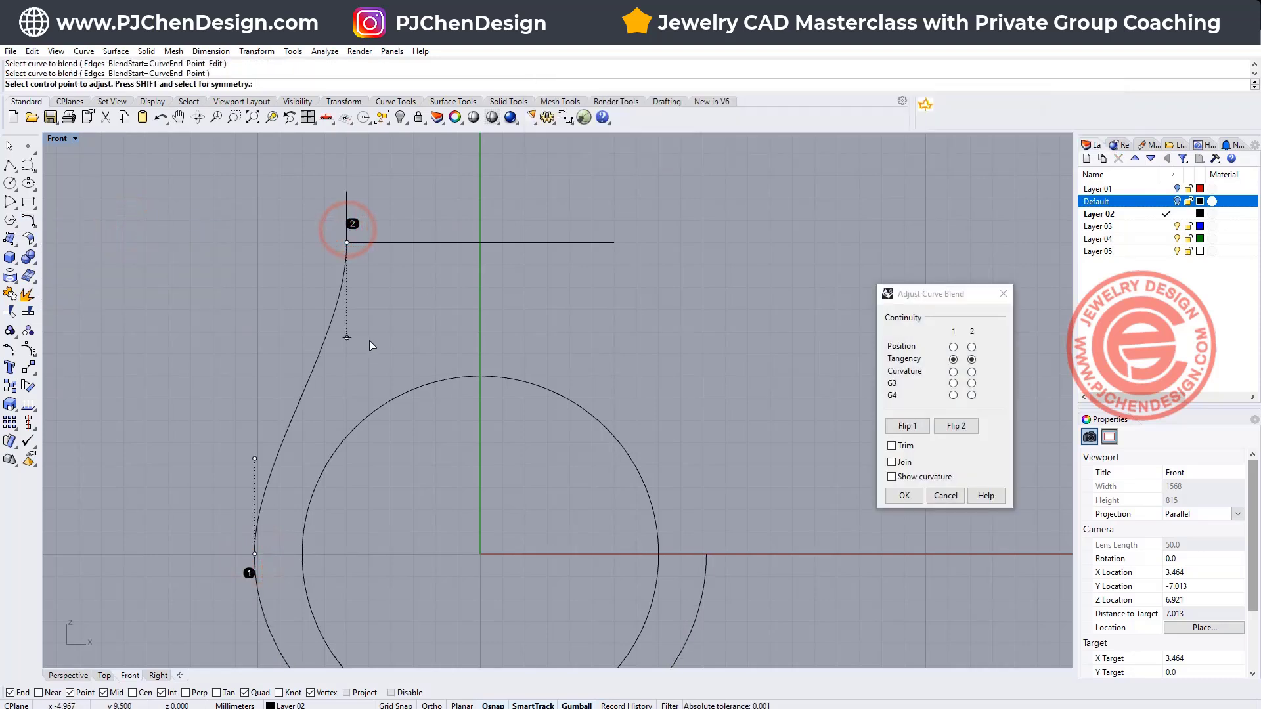
click(348, 338)
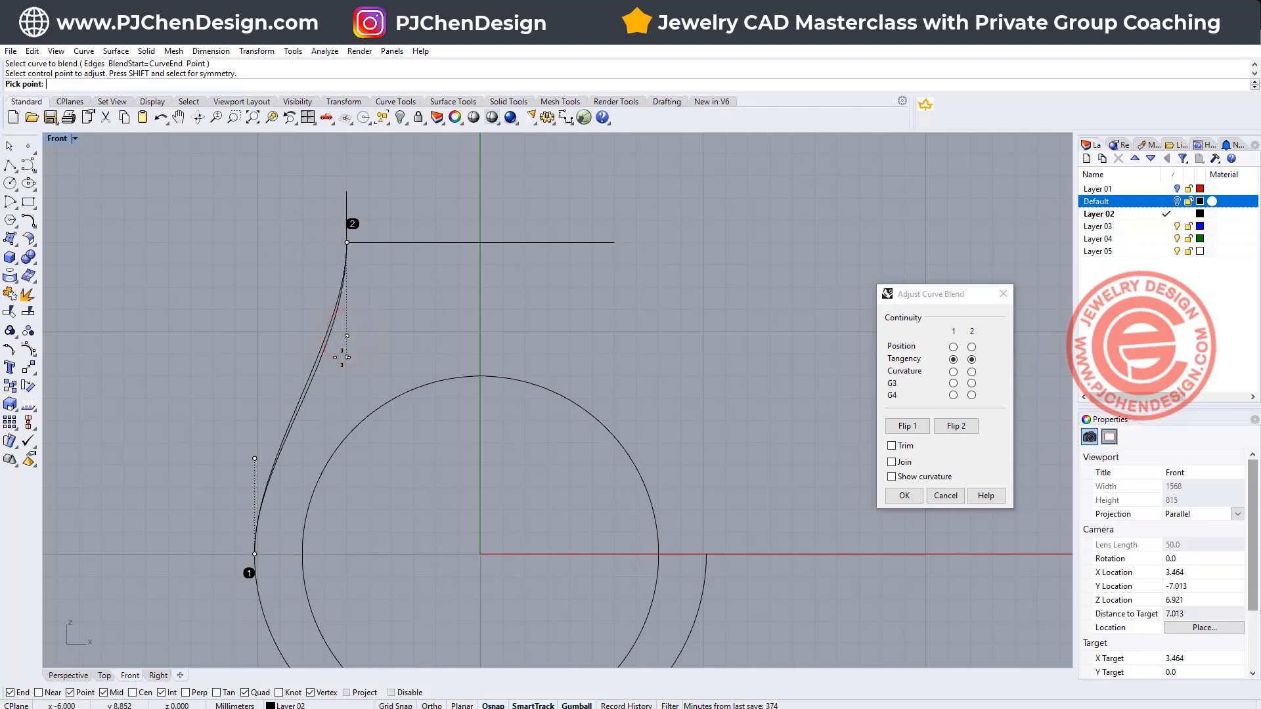
click(347, 350)
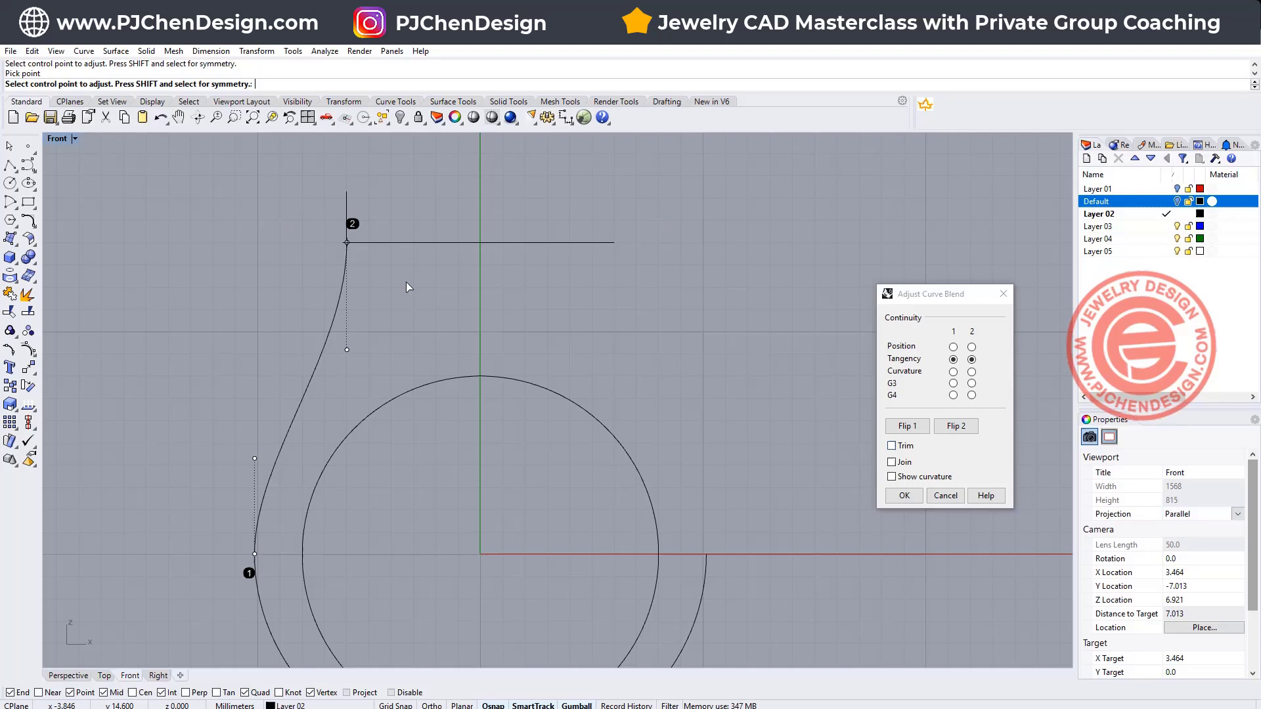
click(902, 496)
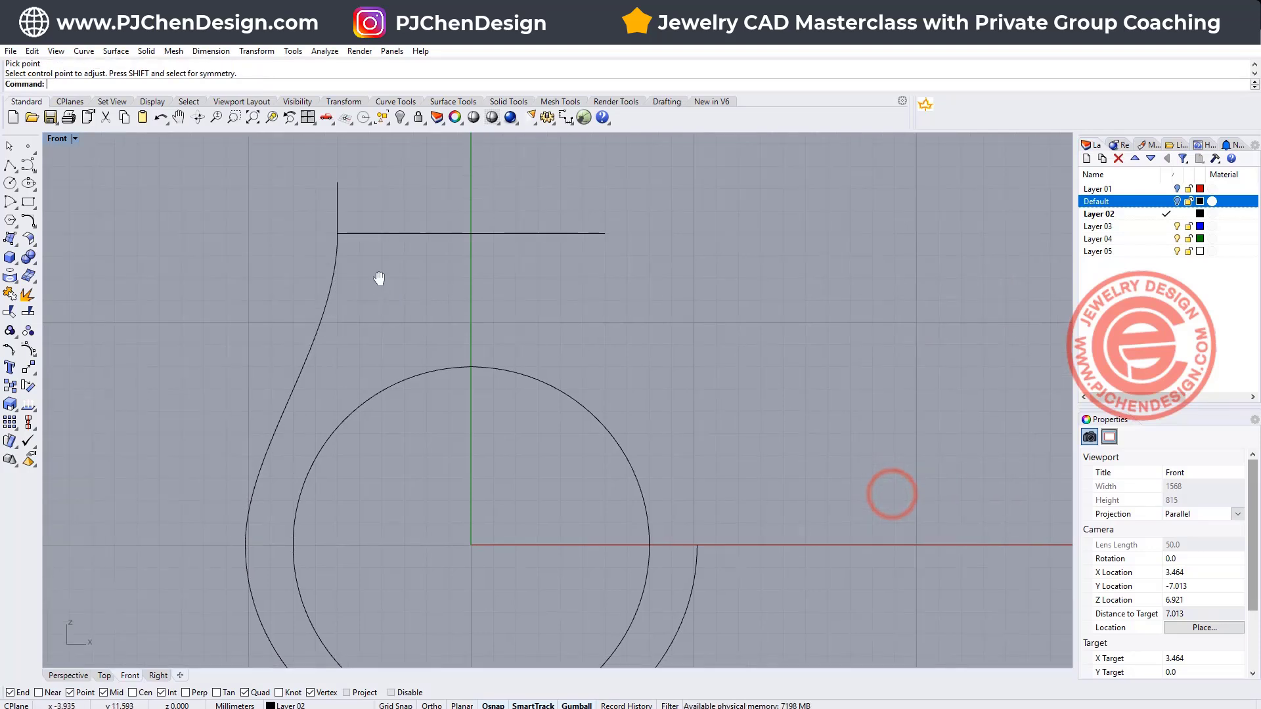
Mirror the blended side curve about the vertical axis through the origin to form the opposite side
click(282, 307)
scroll(343, 302, down, 3)
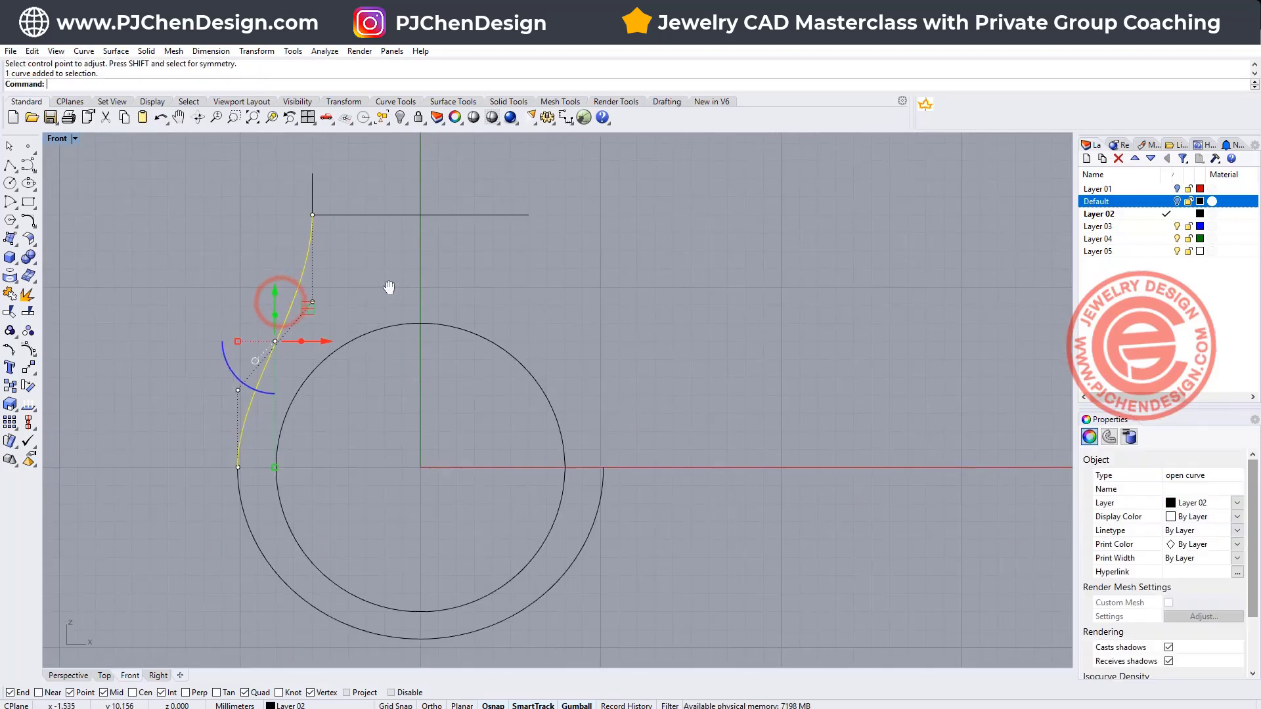
click(26, 367)
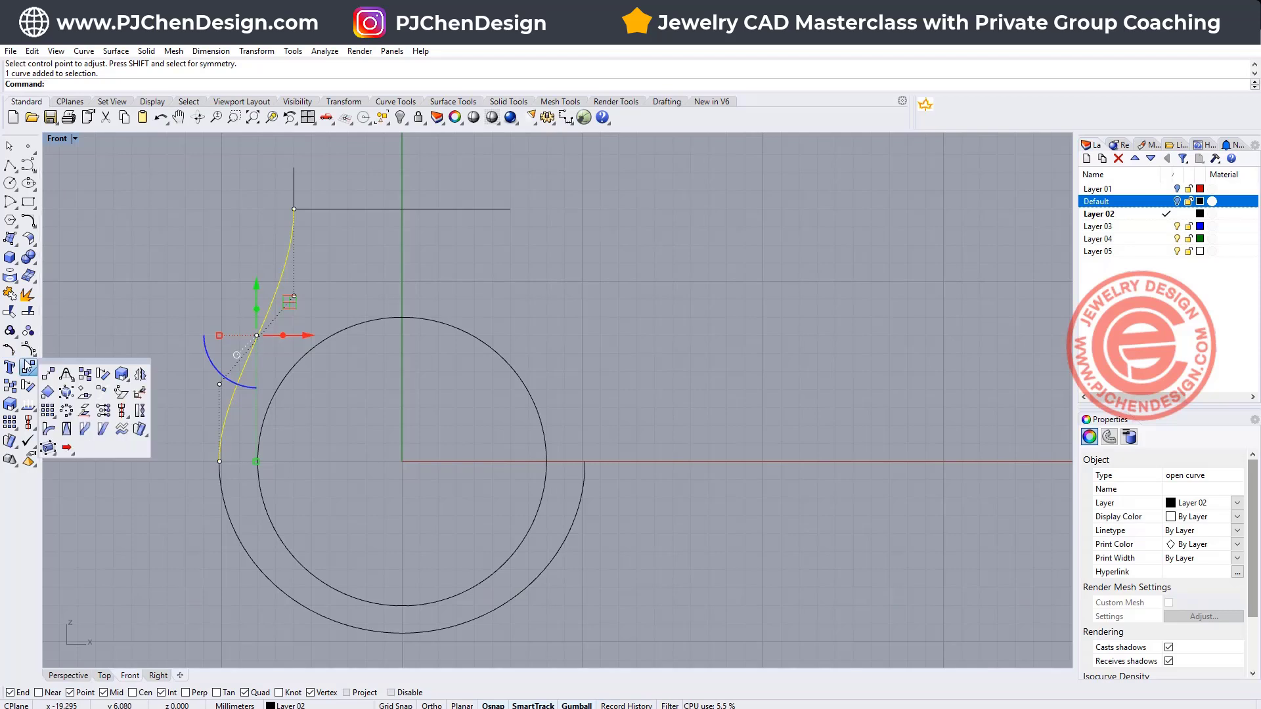
click(141, 373)
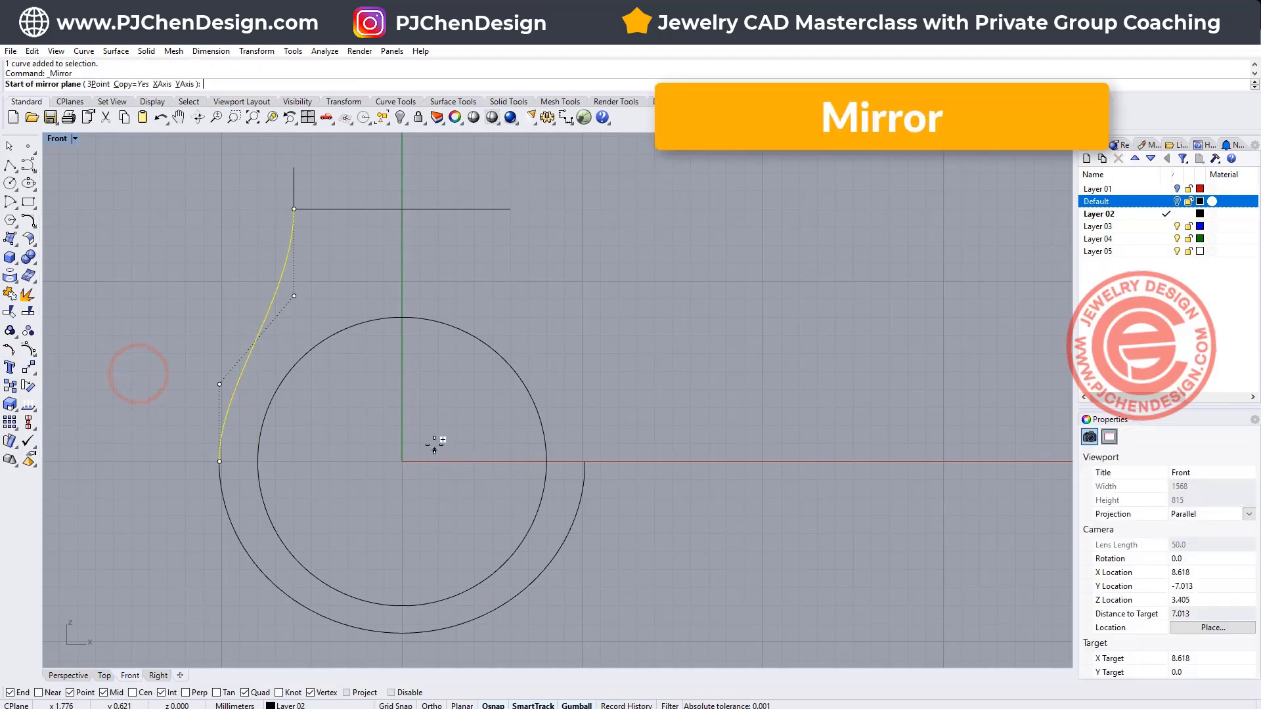
text(0)
key(Return)
click(414, 352)
Delete the short vertical helper line above the left end of the top line
click(336, 184)
drag(324, 174, 263, 186)
key(Delete)
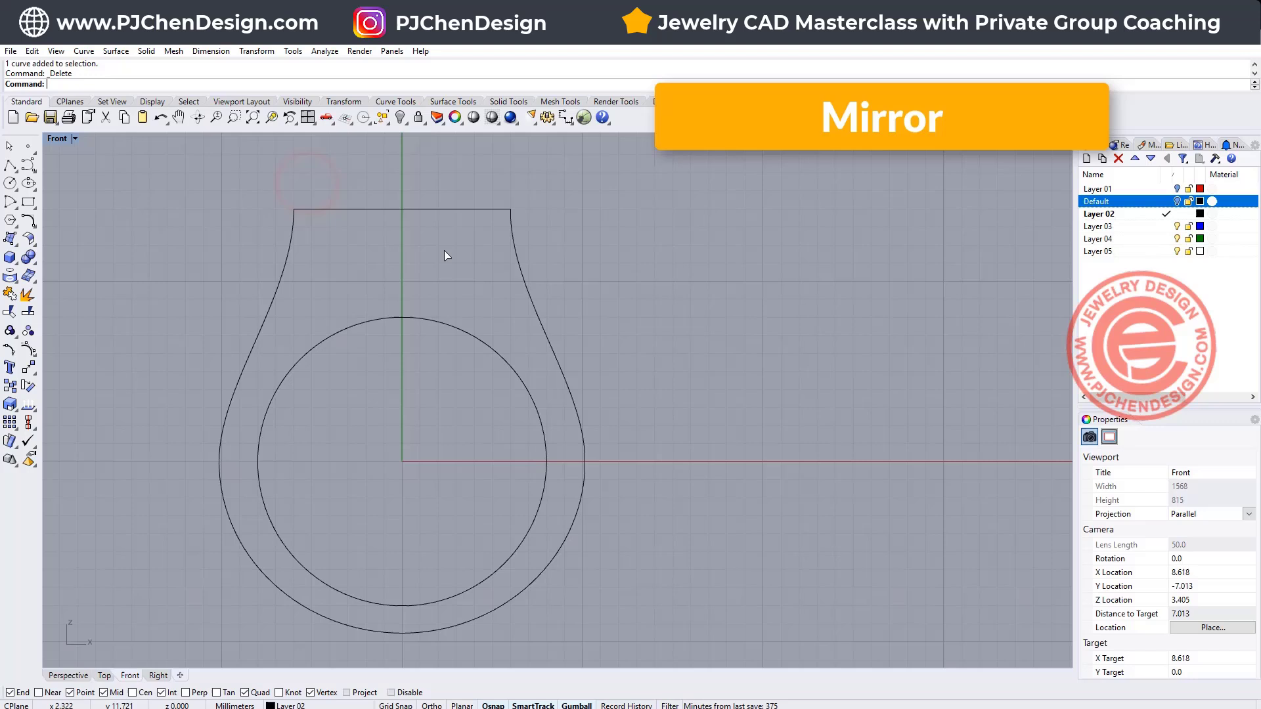
Join the arc, both side curves and the top line into one closed outline, and check it by selecting the curves
drag(733, 560, 168, 162)
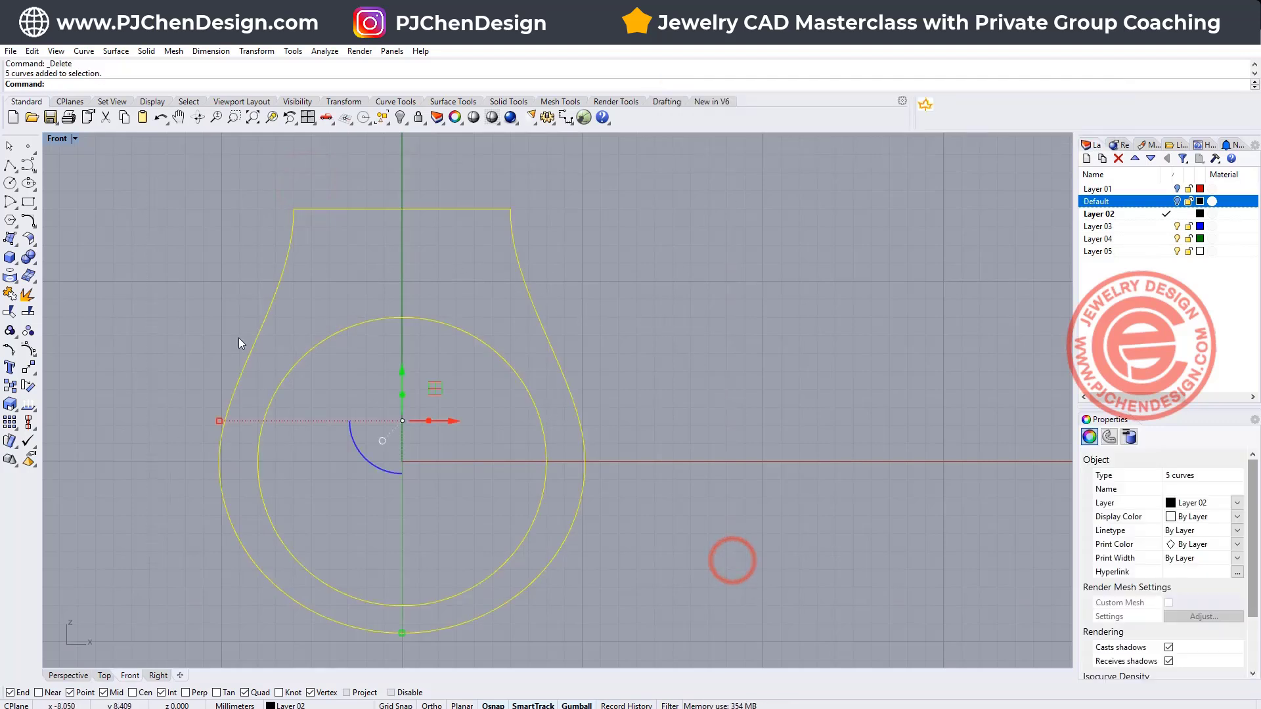
click(10, 294)
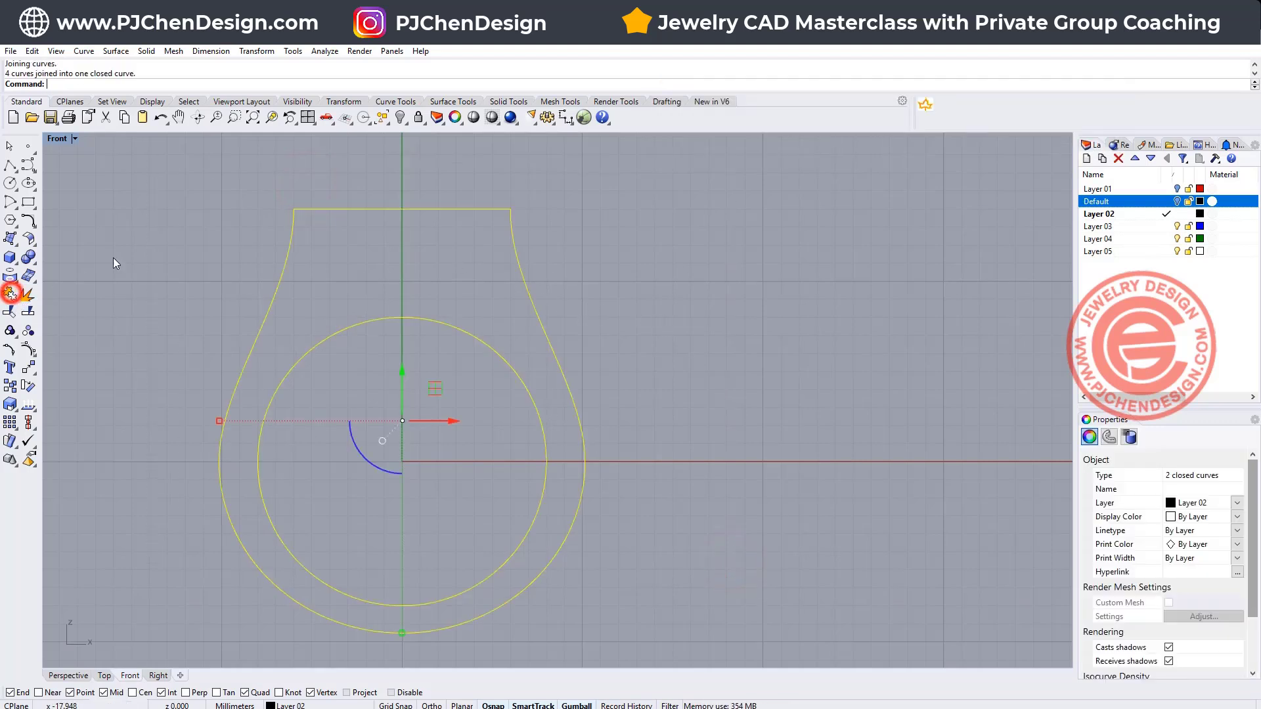
click(175, 208)
click(301, 209)
click(373, 324)
click(727, 344)
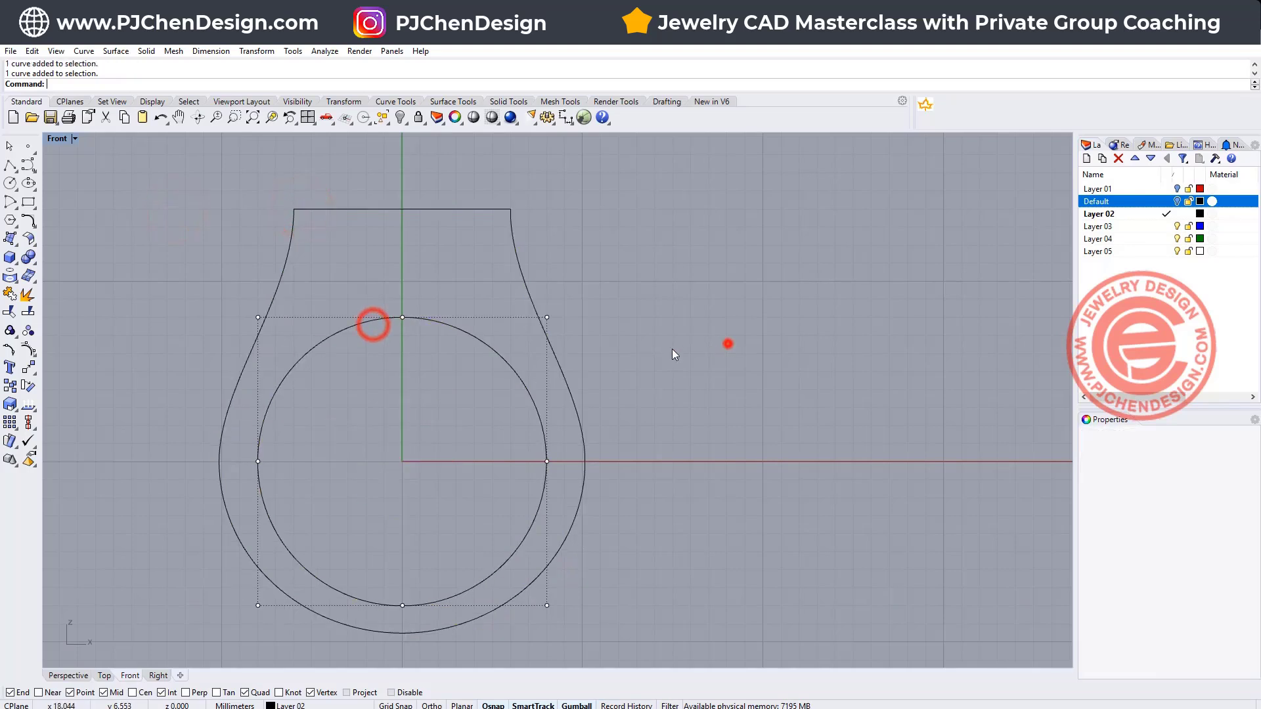
Draw a horizontal line about 10.7 mm long across the ring's width, centred on the finger circle's top quadrant
right_click(798, 277)
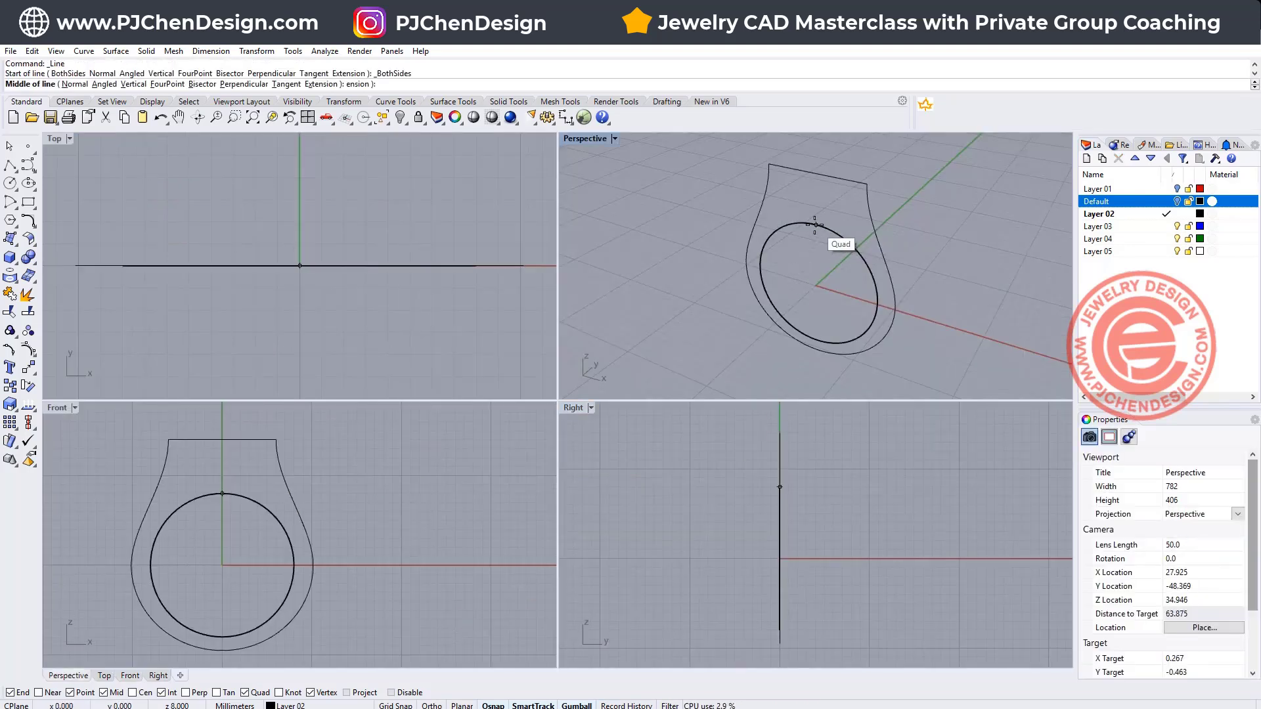
click(815, 224)
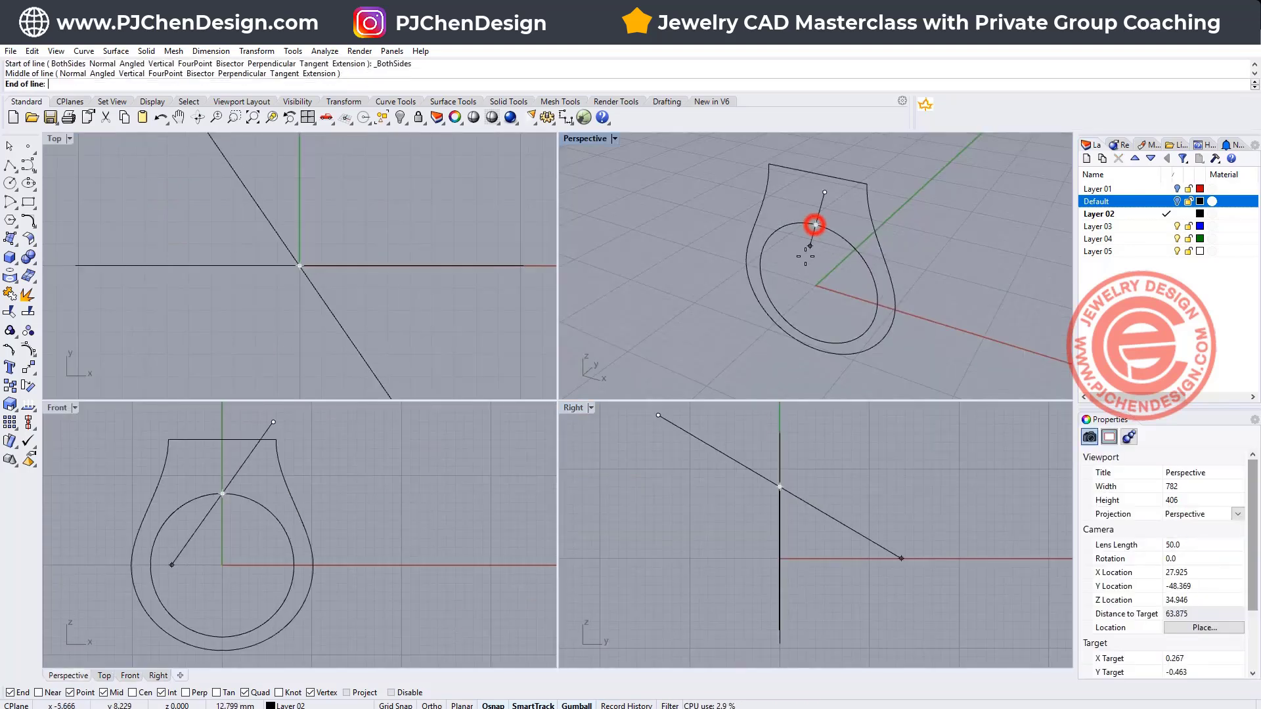
click(731, 487)
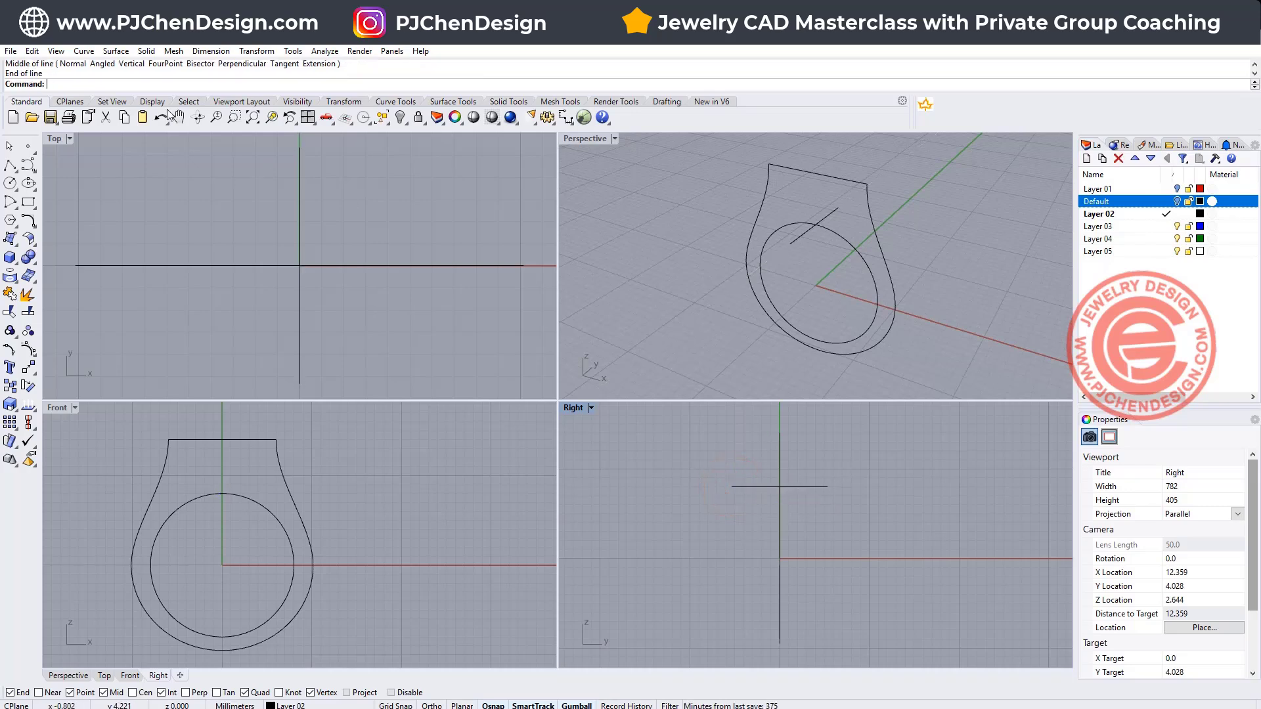
click(765, 486)
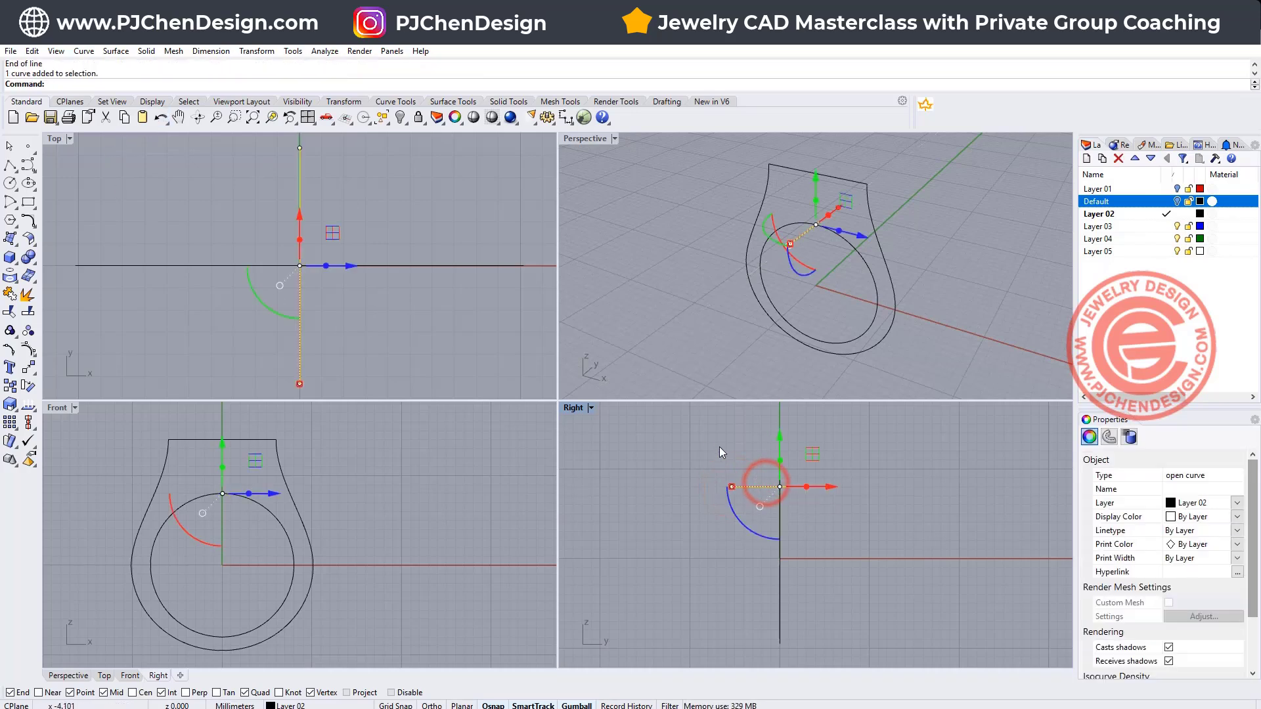
click(713, 323)
Draw an arc between the ends of the cross line, passing through the midpoint of the outline's top edge
click(9, 203)
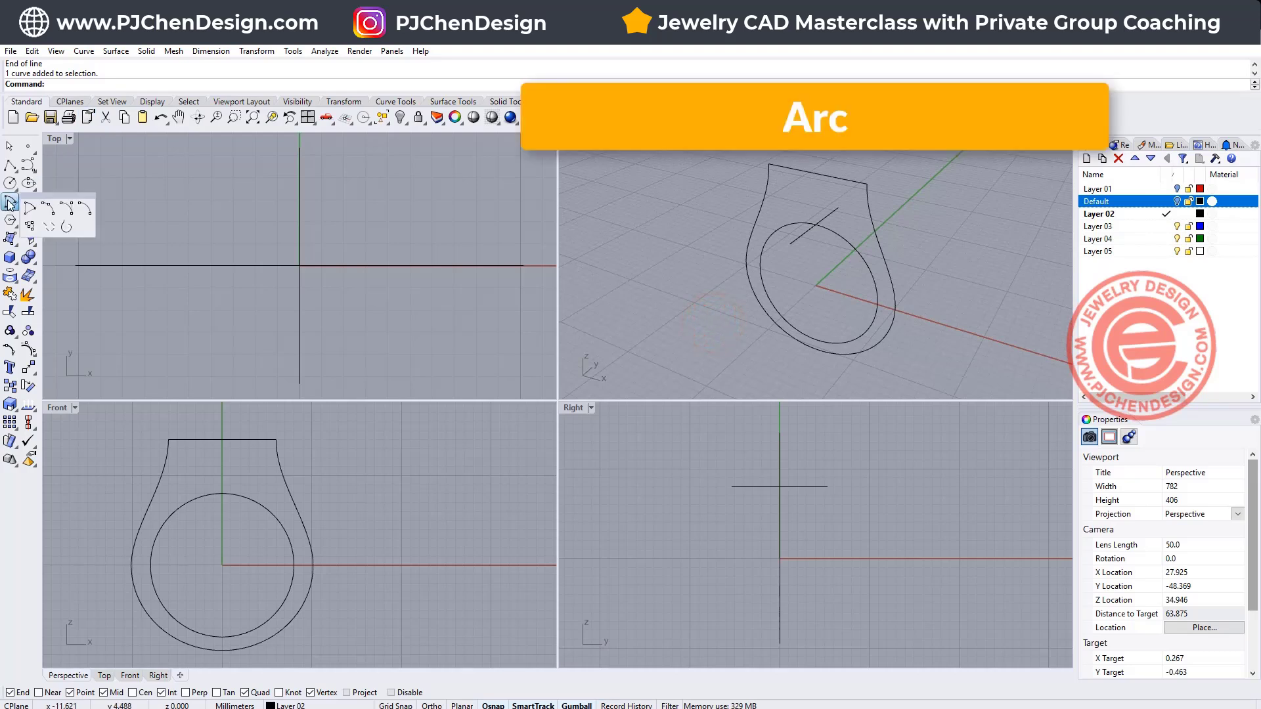
click(47, 208)
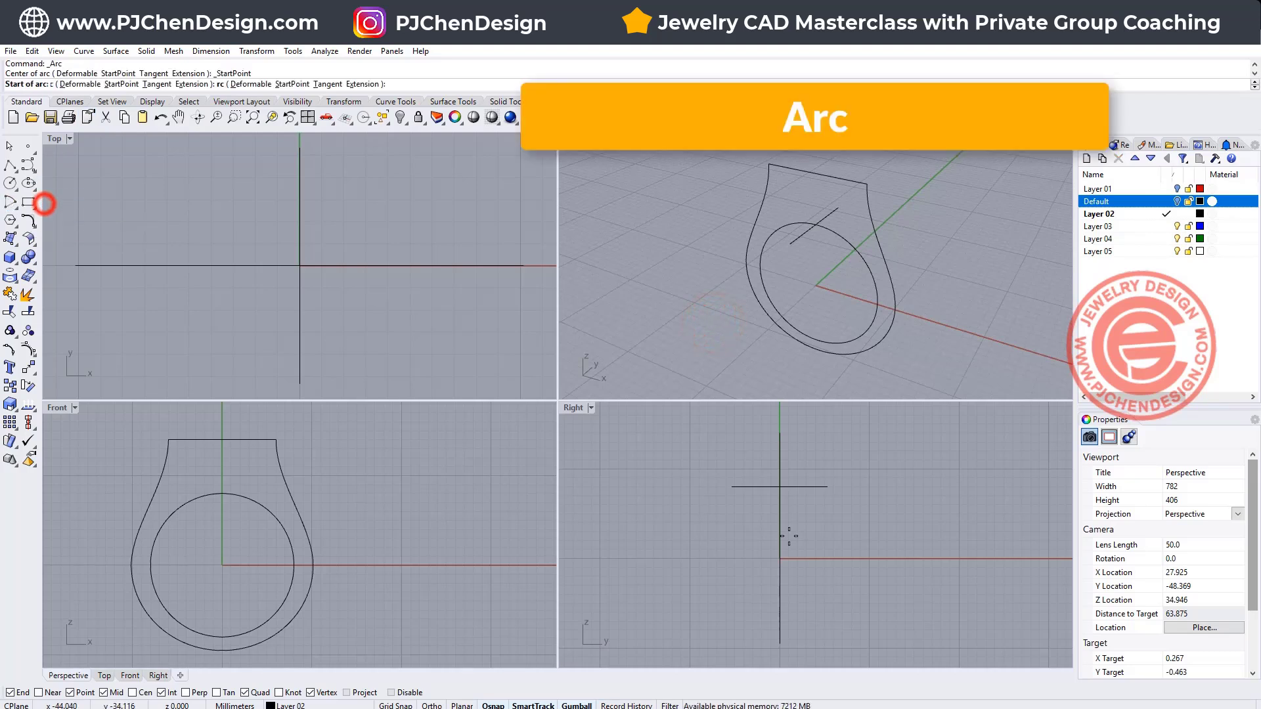
click(727, 488)
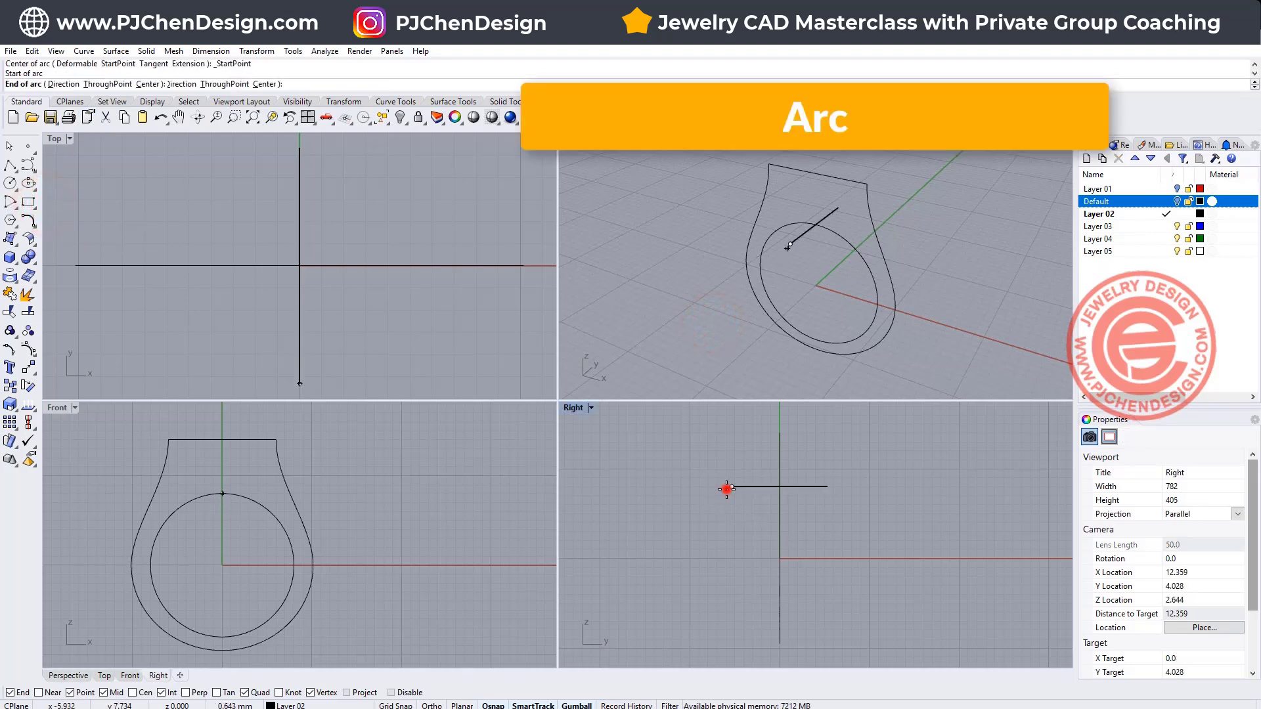
click(828, 486)
click(822, 181)
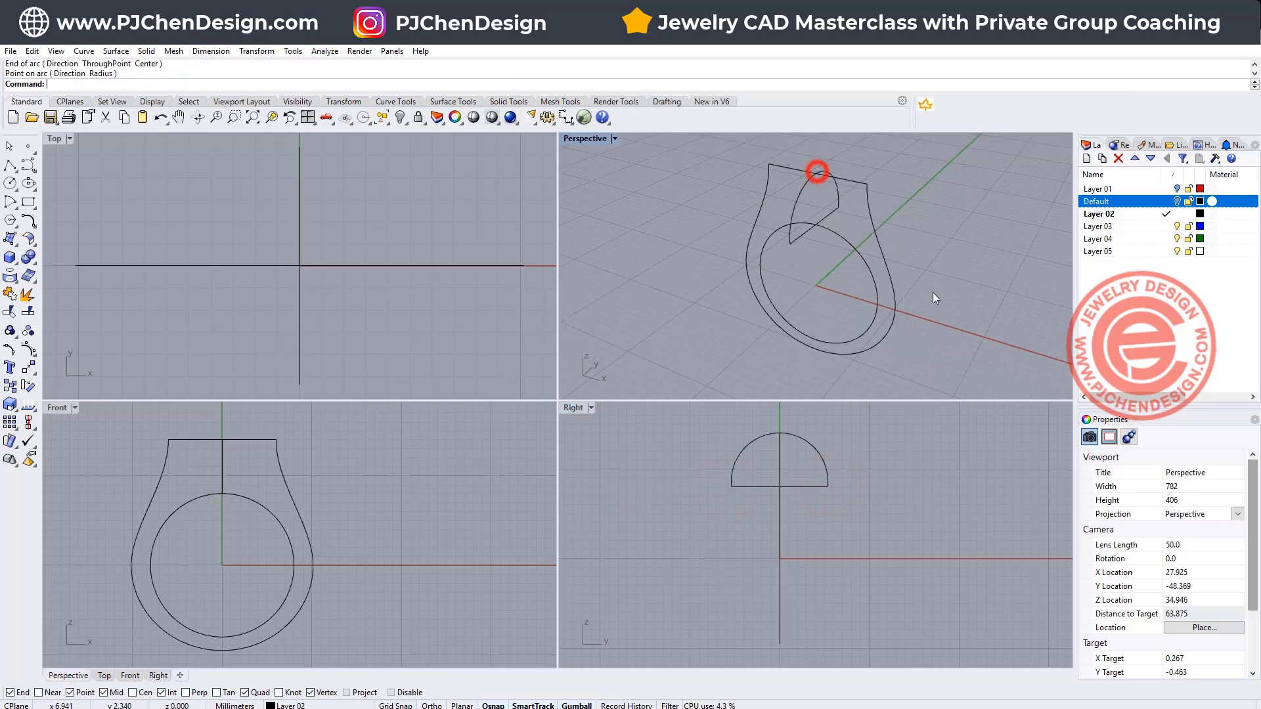
Delete the straight cross line beneath the upper arc
right_drag(822, 181, 833, 255)
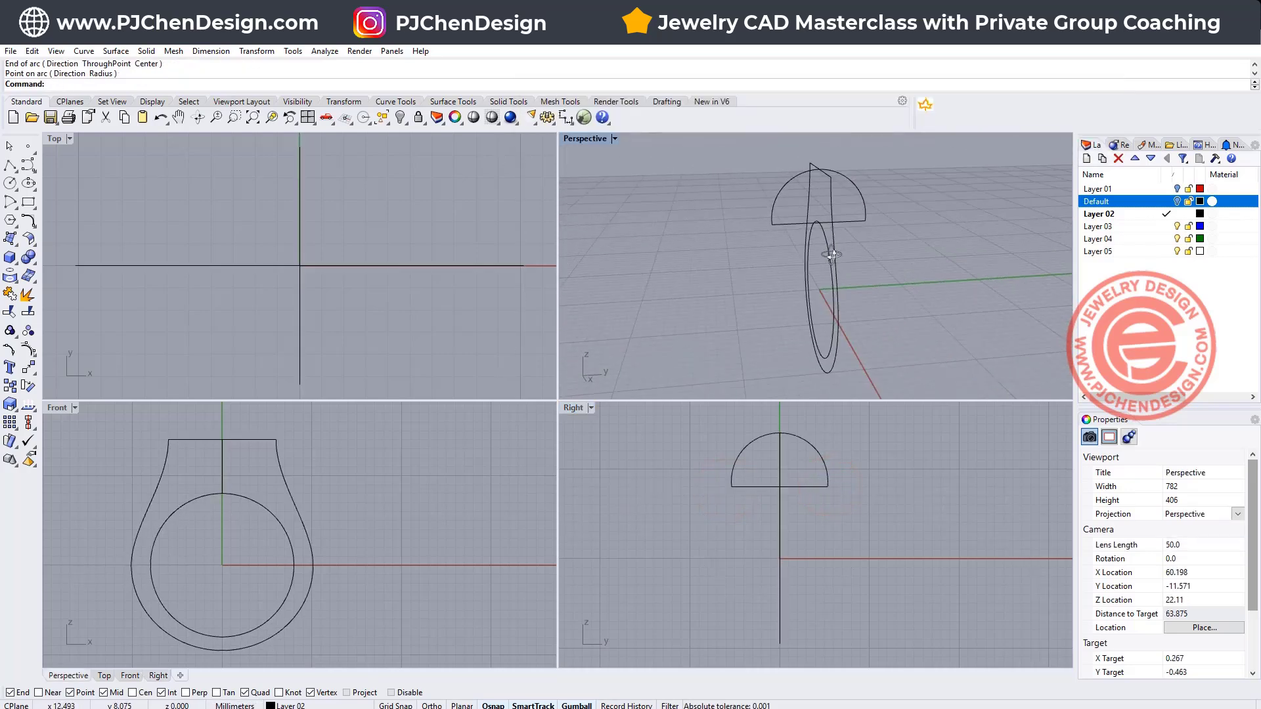
click(857, 223)
key(Delete)
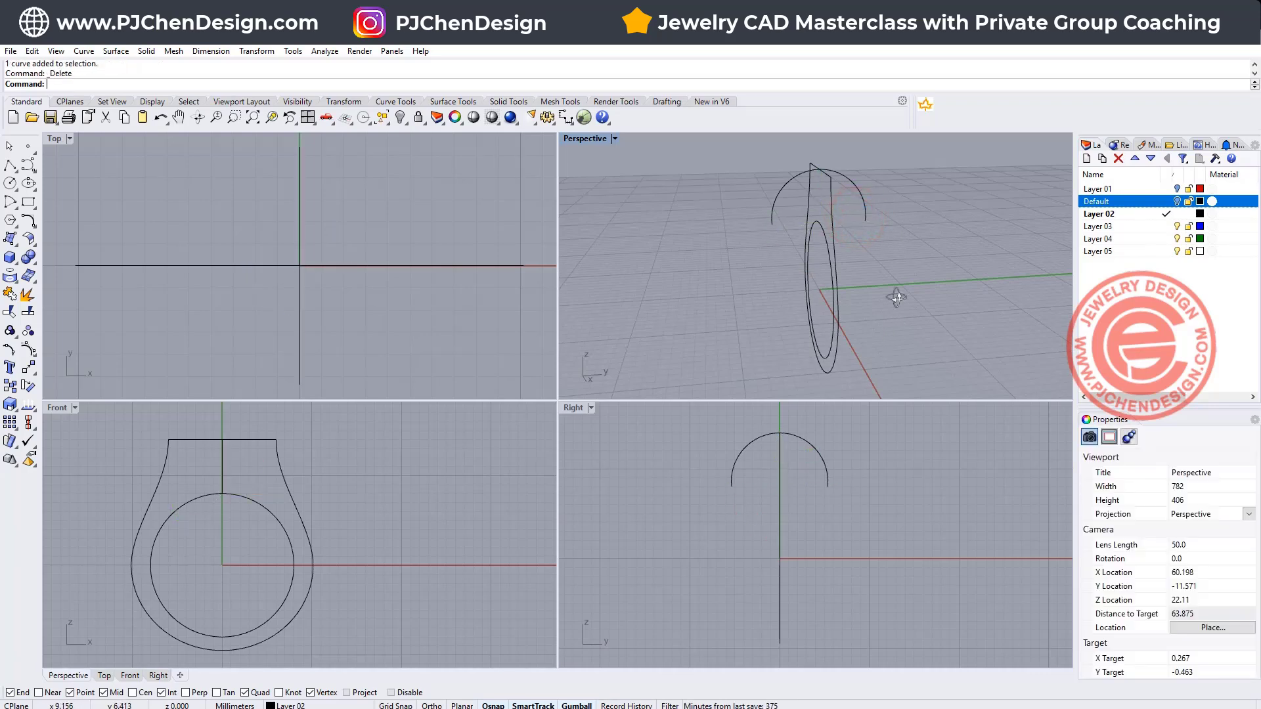
Draw a shorter horizontal line across the ring's width, centred on the finger circle's bottom quadrant
right_drag(897, 297, 797, 321)
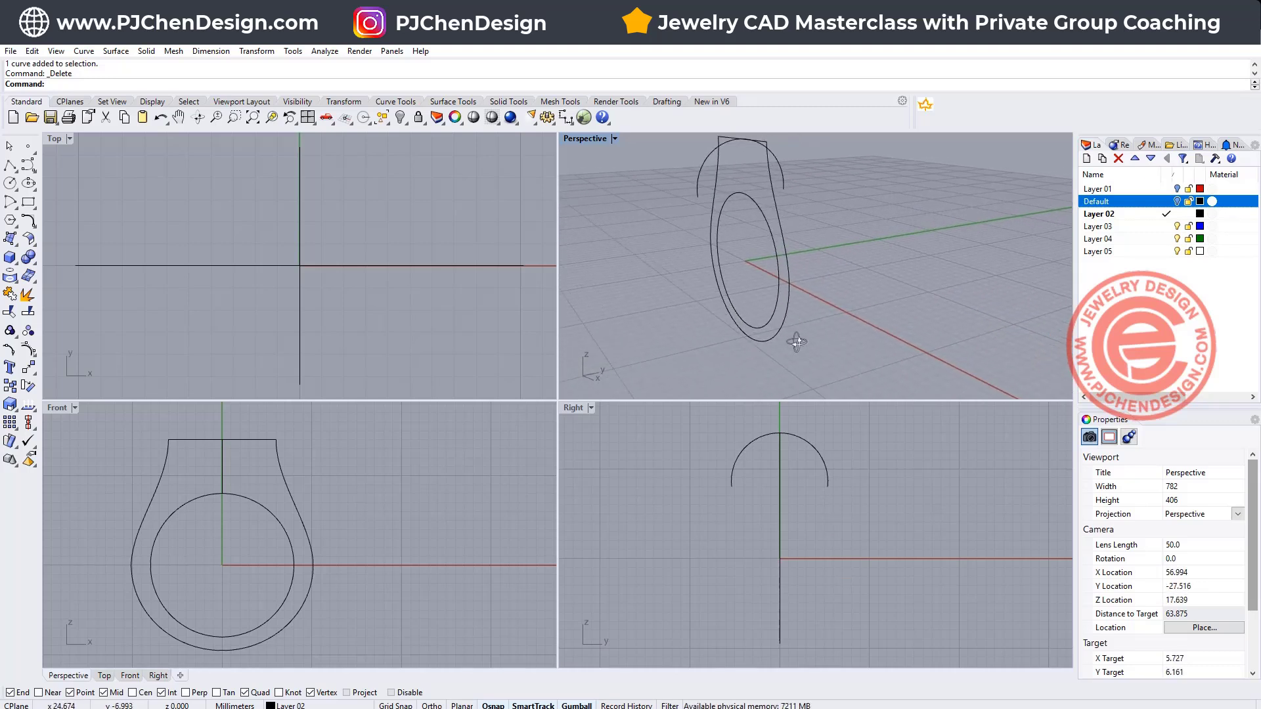
right_drag(797, 341, 804, 321)
click(13, 169)
click(64, 168)
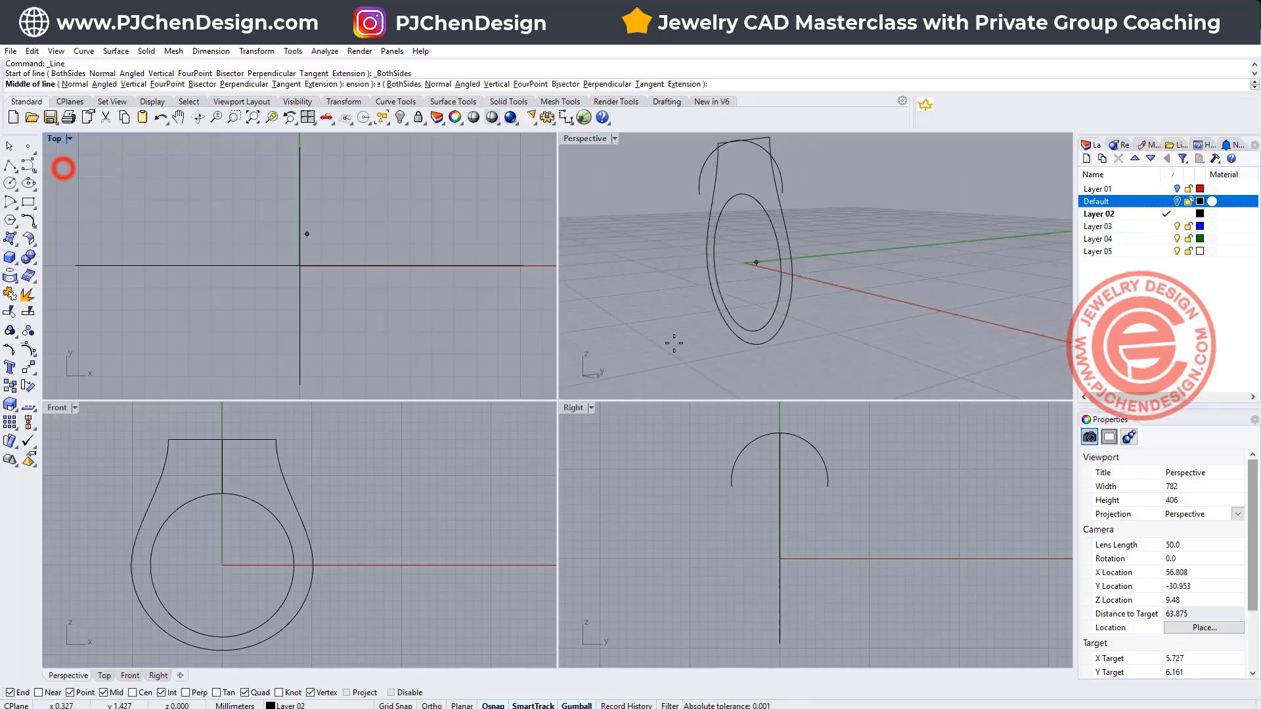
click(751, 332)
scroll(708, 343, up, 2)
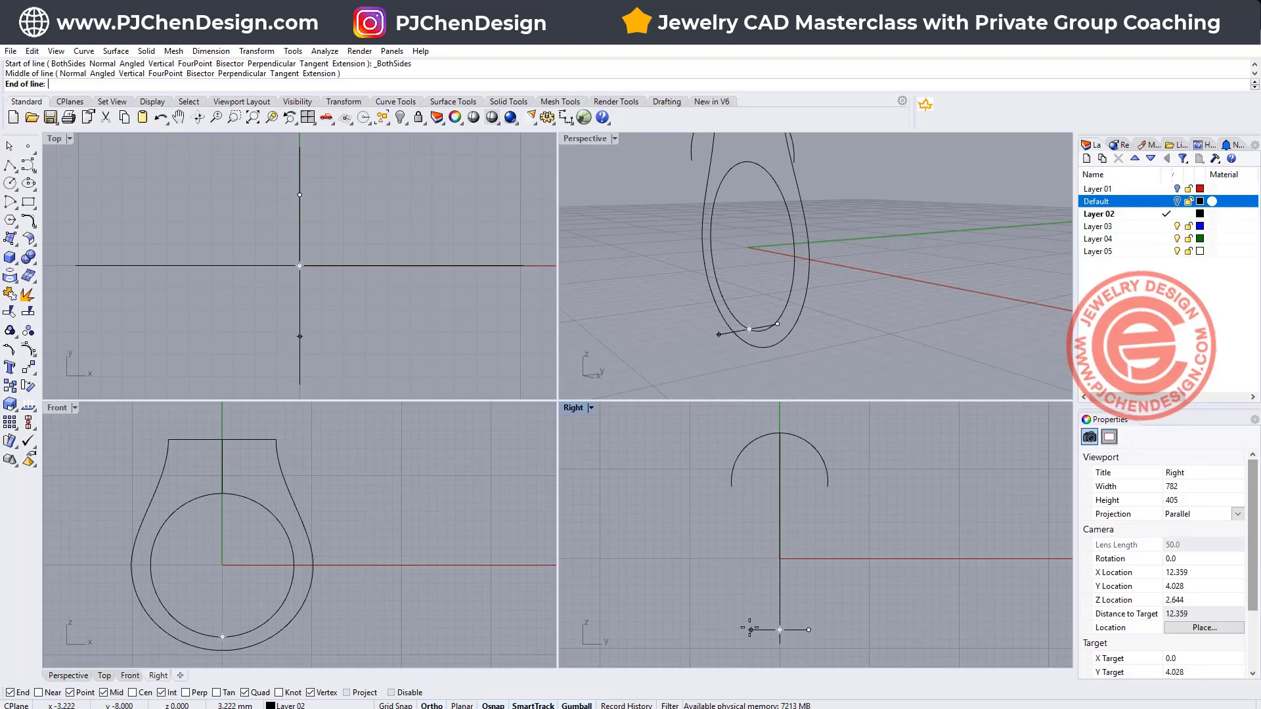
click(756, 629)
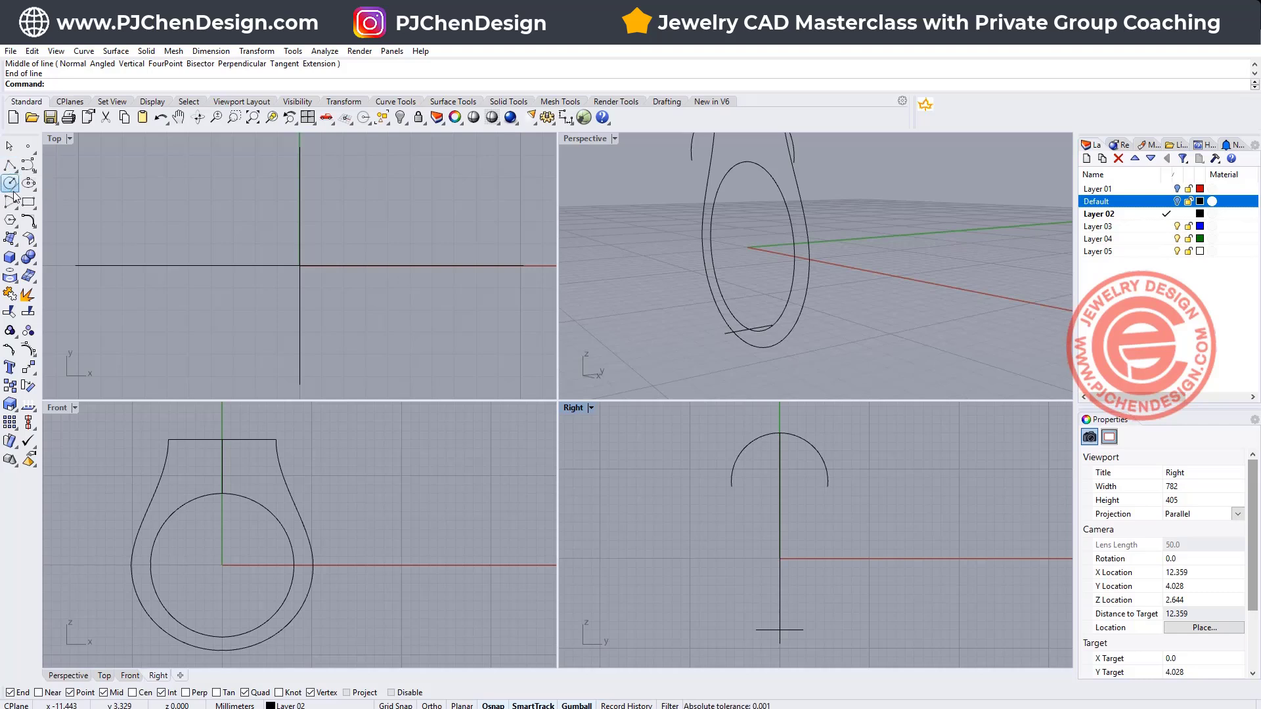
Draw an arc between the ends of the lower cross line, passing through the bottom quadrant of the outer outline
right_click(10, 203)
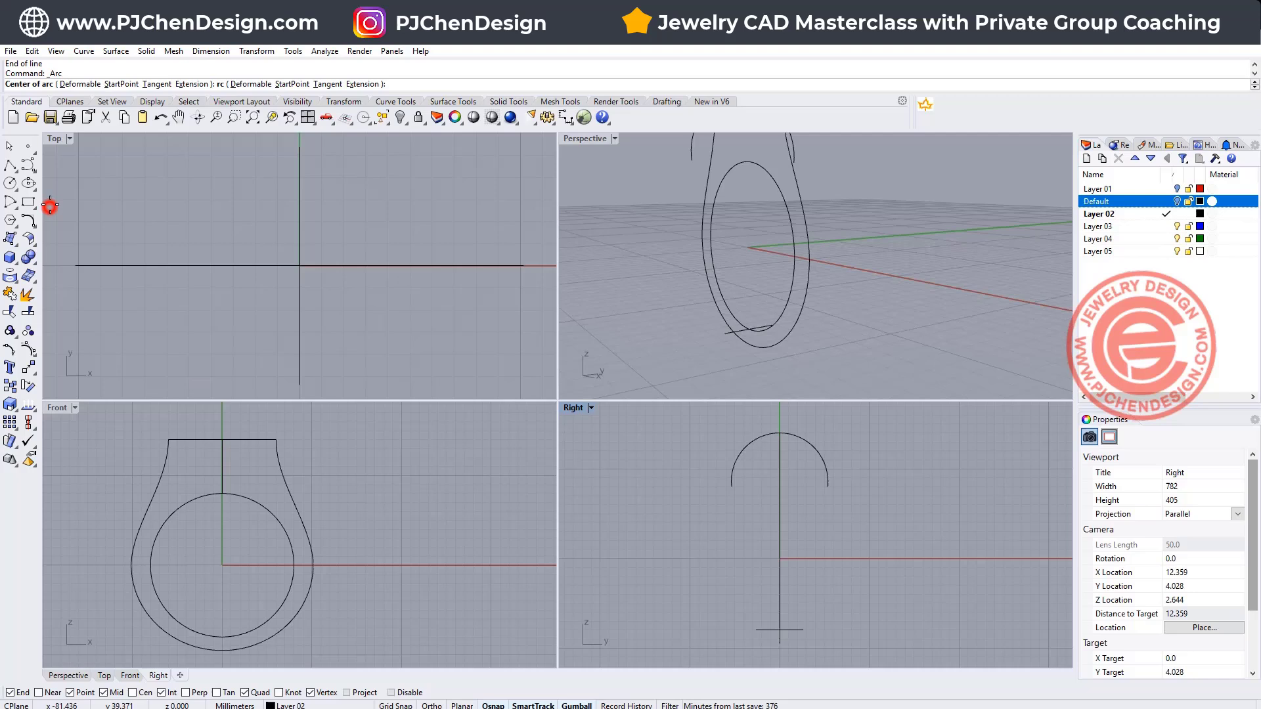
click(756, 630)
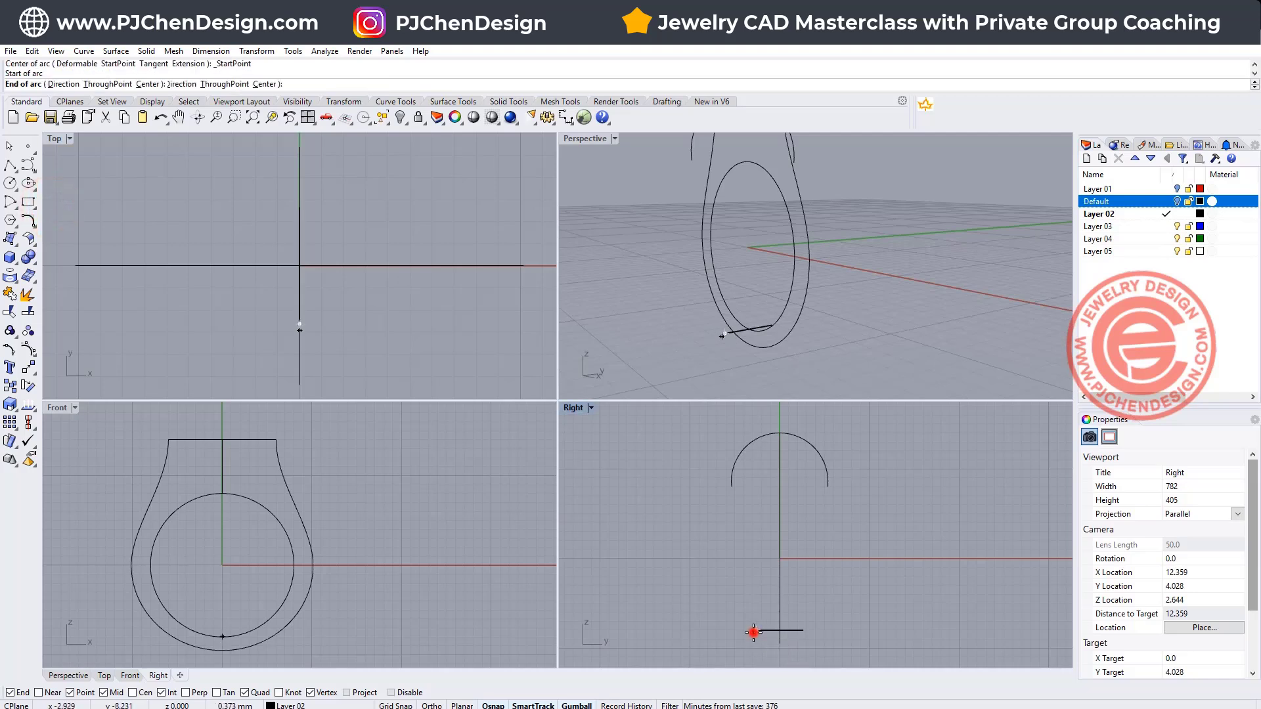
click(804, 632)
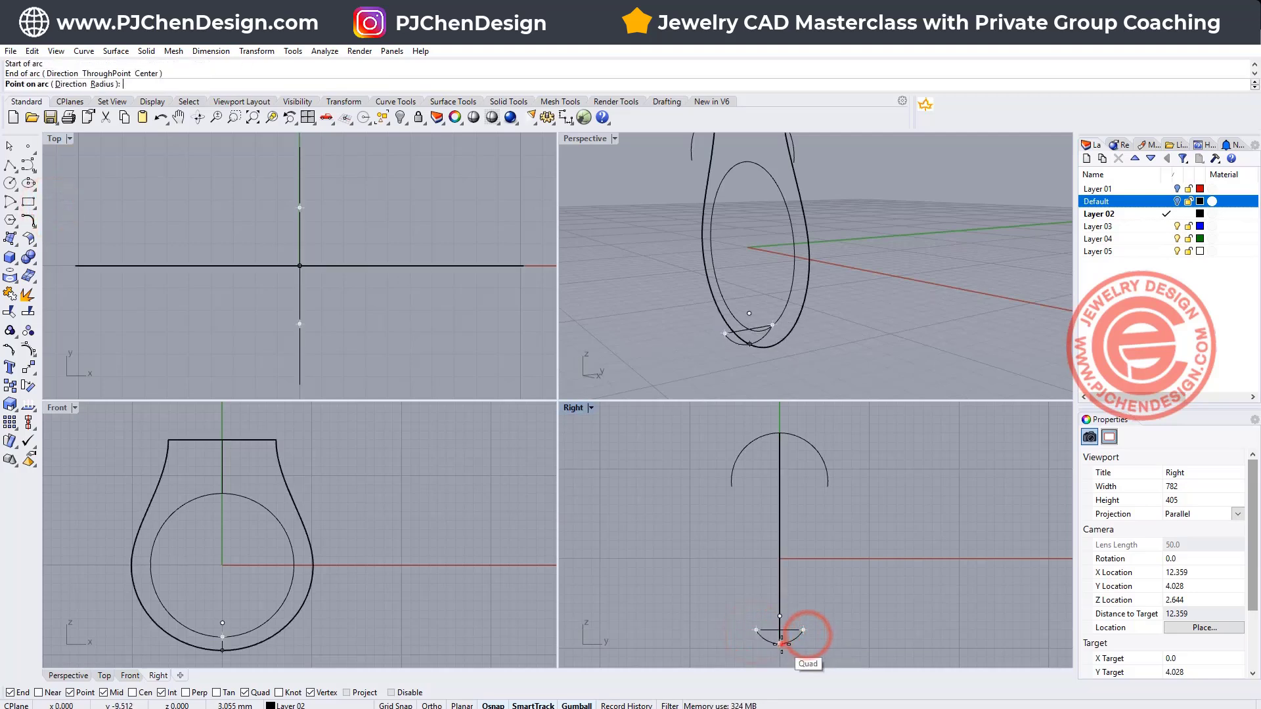
click(781, 644)
In the enlarged Right view, draw a straight line from the upper arc's left end to the lower cross line's left end
right_drag(869, 567, 824, 562)
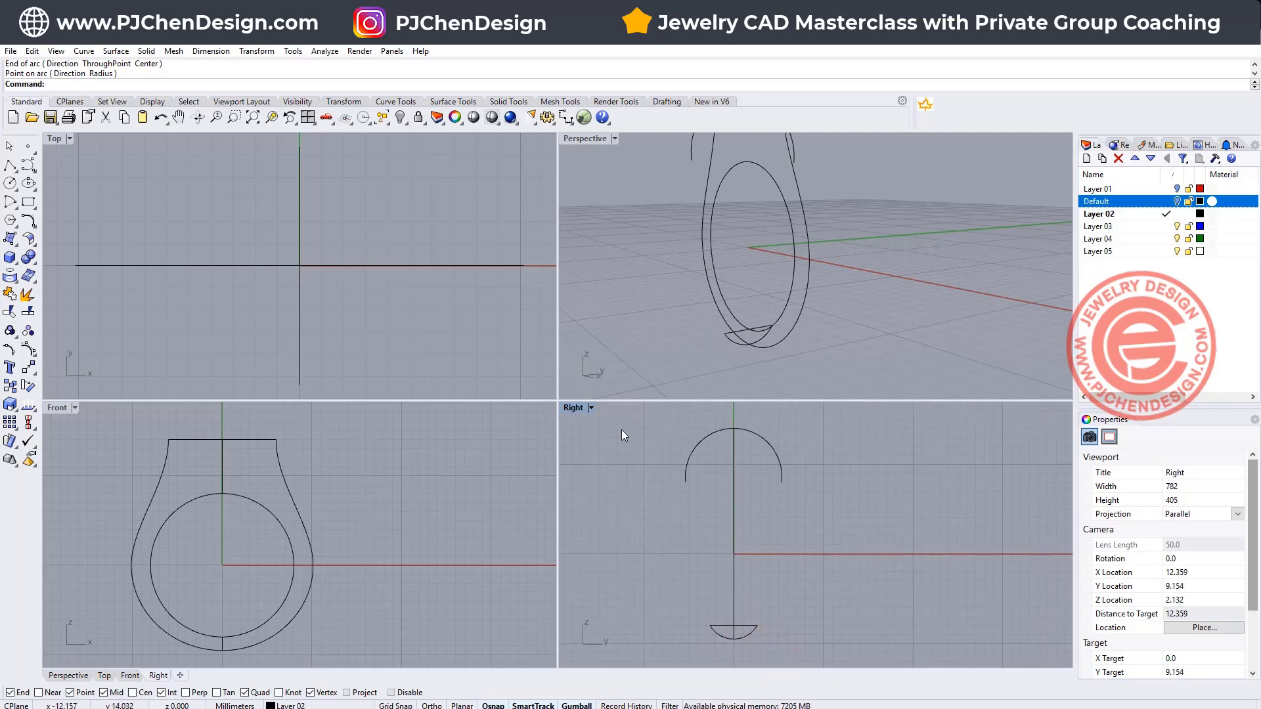
double_click(574, 408)
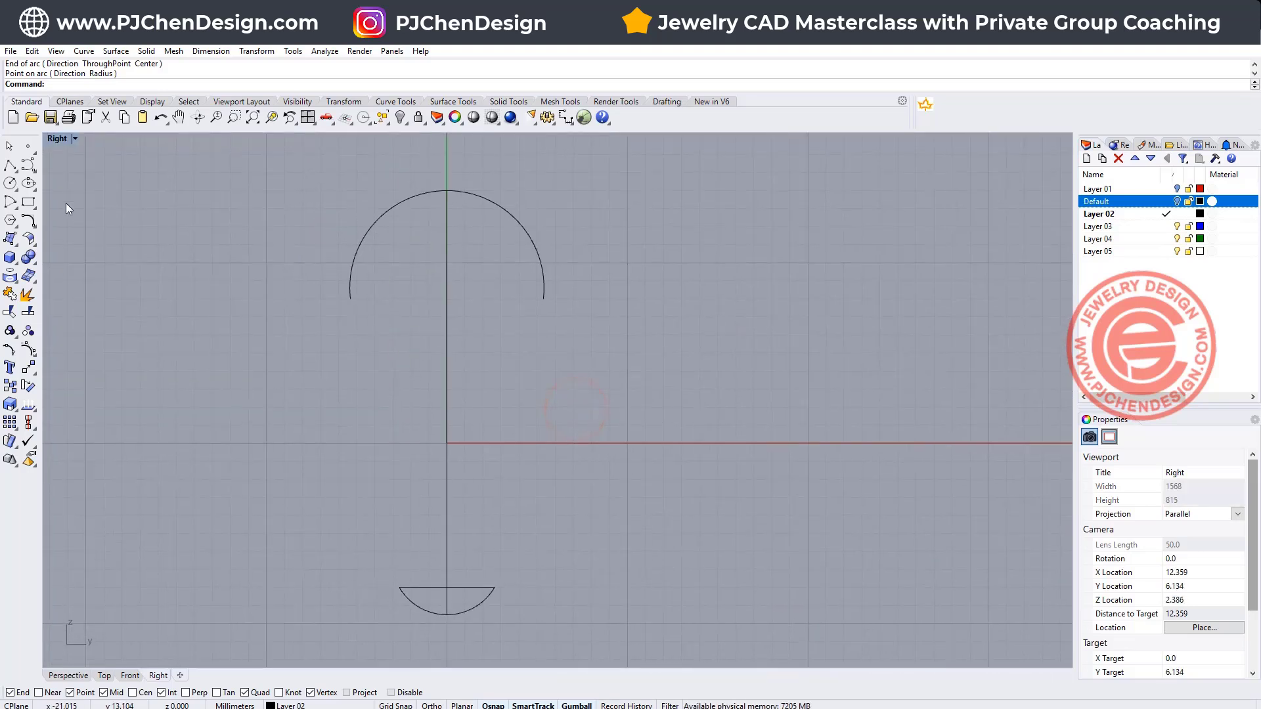
click(10, 165)
click(351, 299)
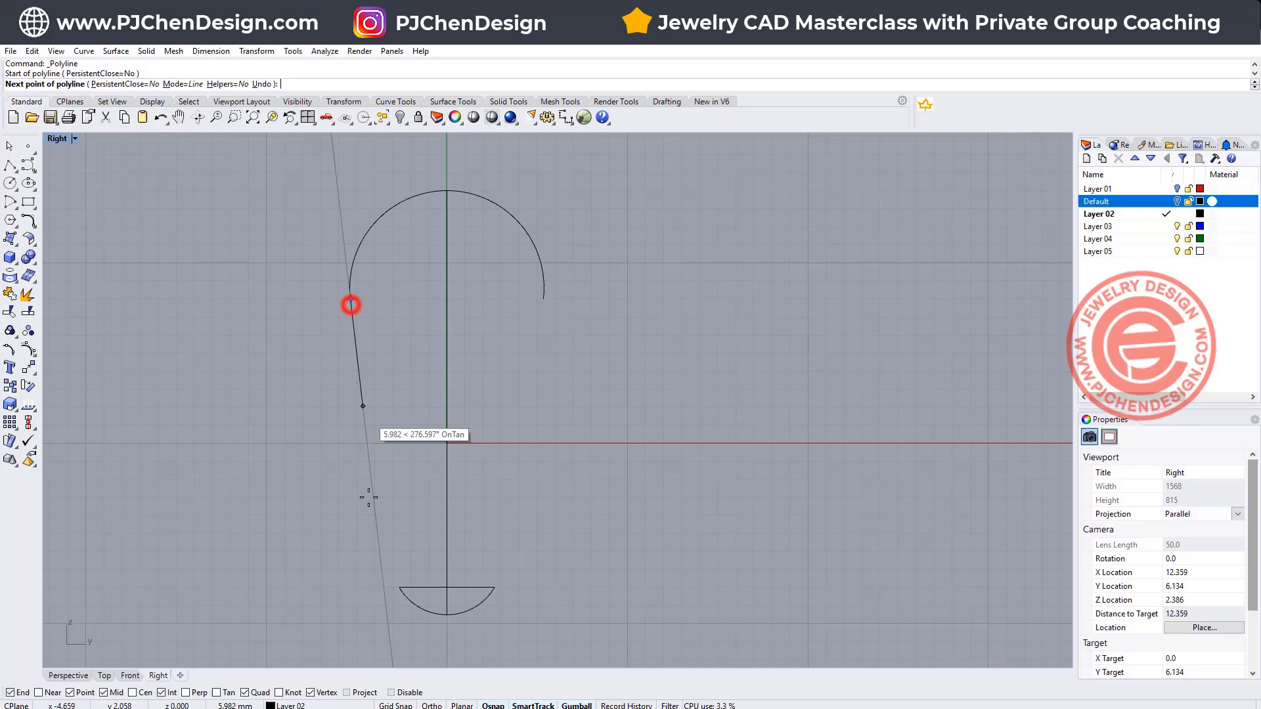
click(399, 587)
key(Return)
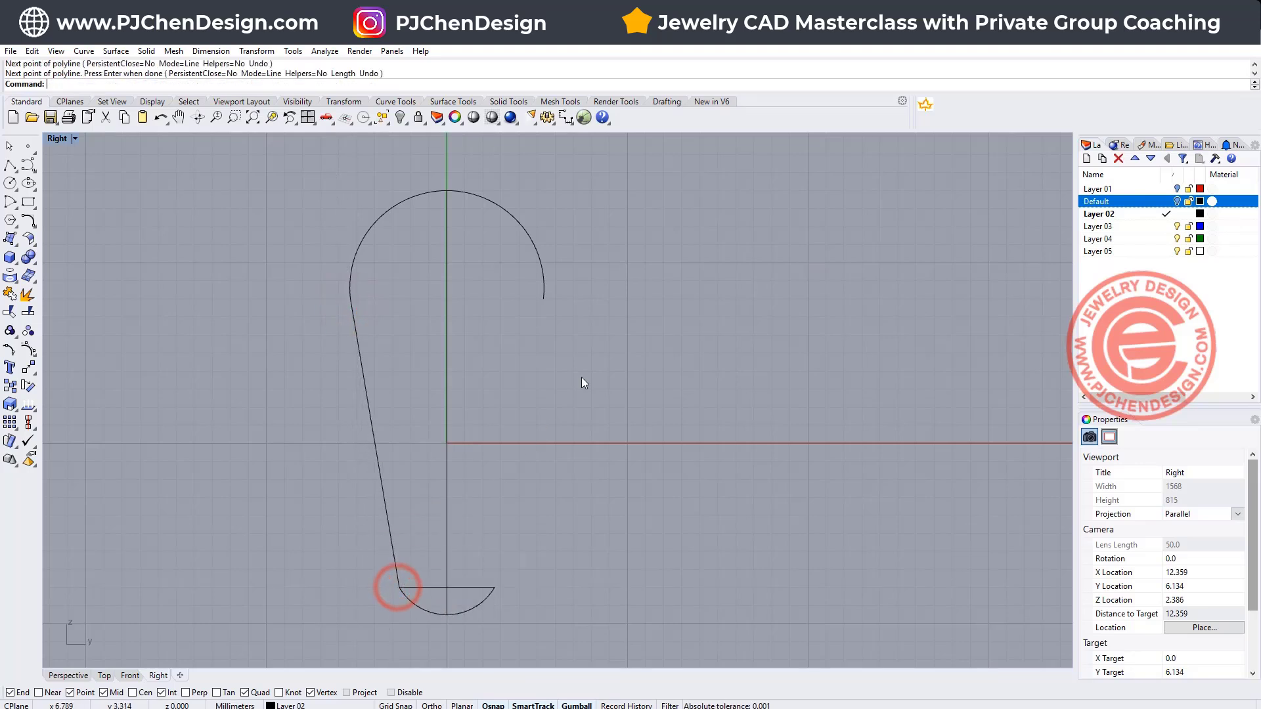
Draw the matching straight line between the other ends of the upper arc and lower cross line, and join the side-view curves into a closed outline
key(Return)
click(543, 299)
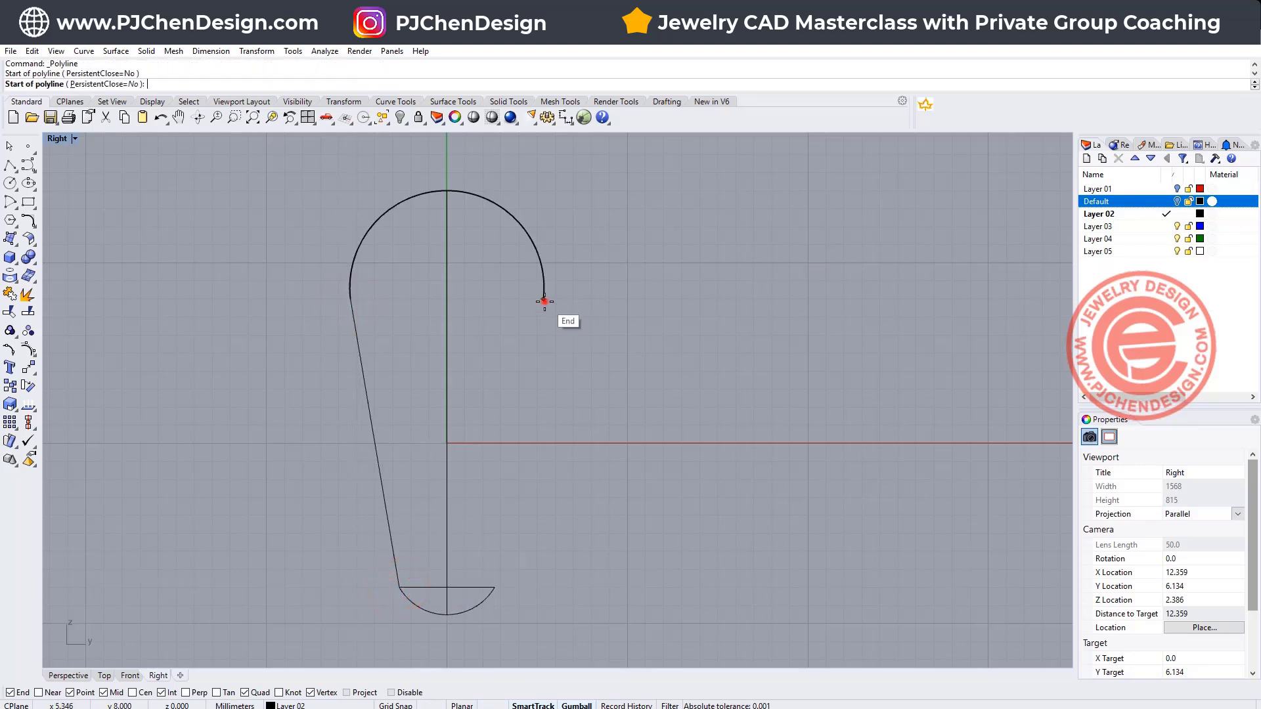
click(495, 587)
key(Return)
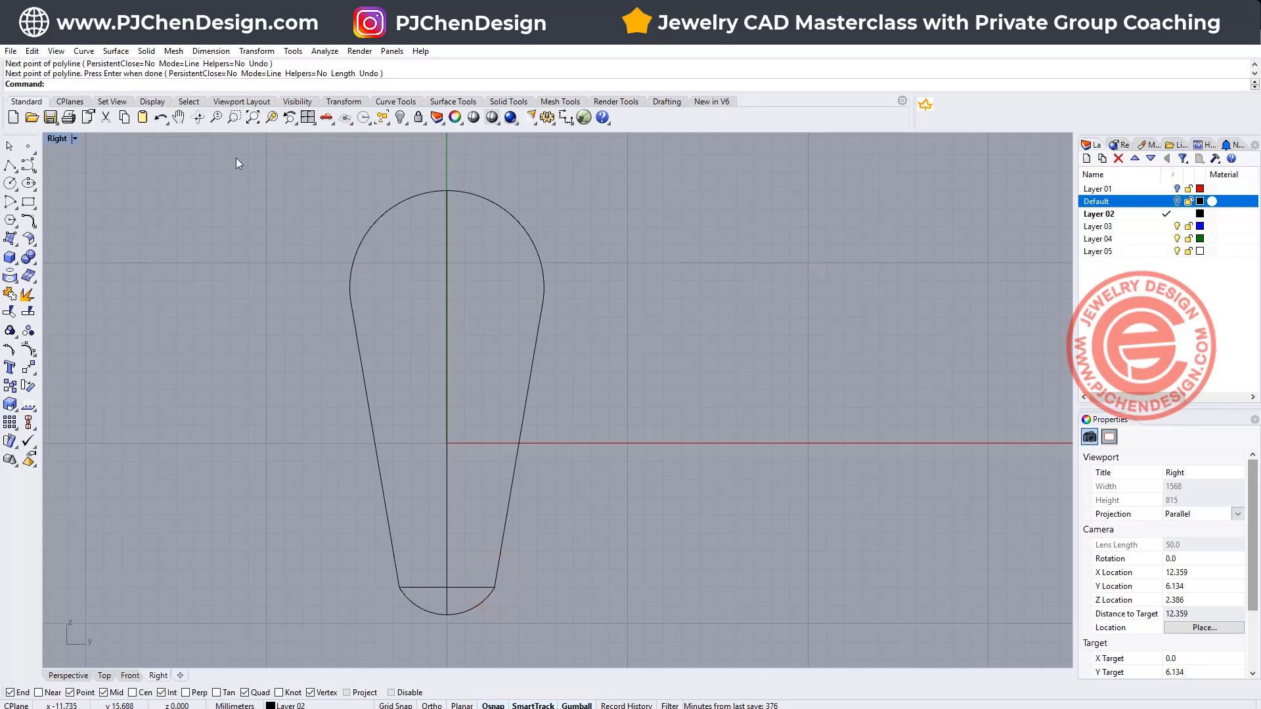
drag(264, 183, 609, 632)
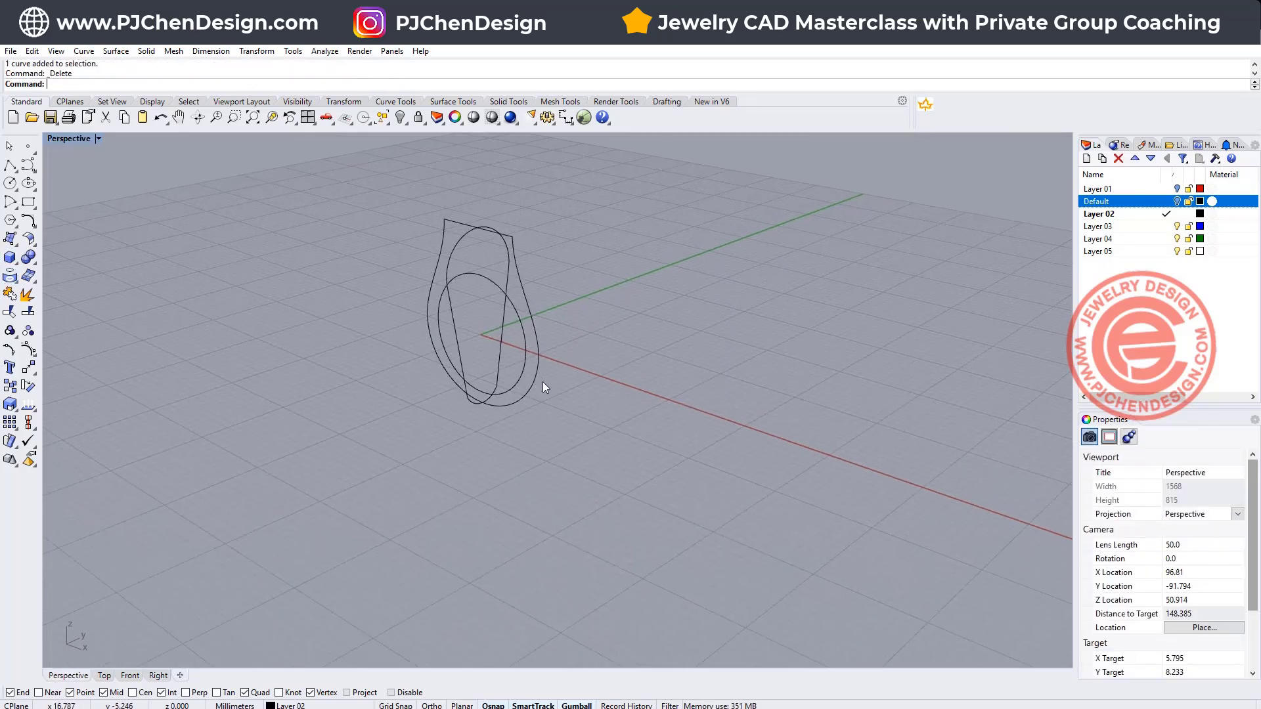
Extrude the front outline and finger circle together as a solid, about 34 mm to both sides
scroll(544, 331, up, 5)
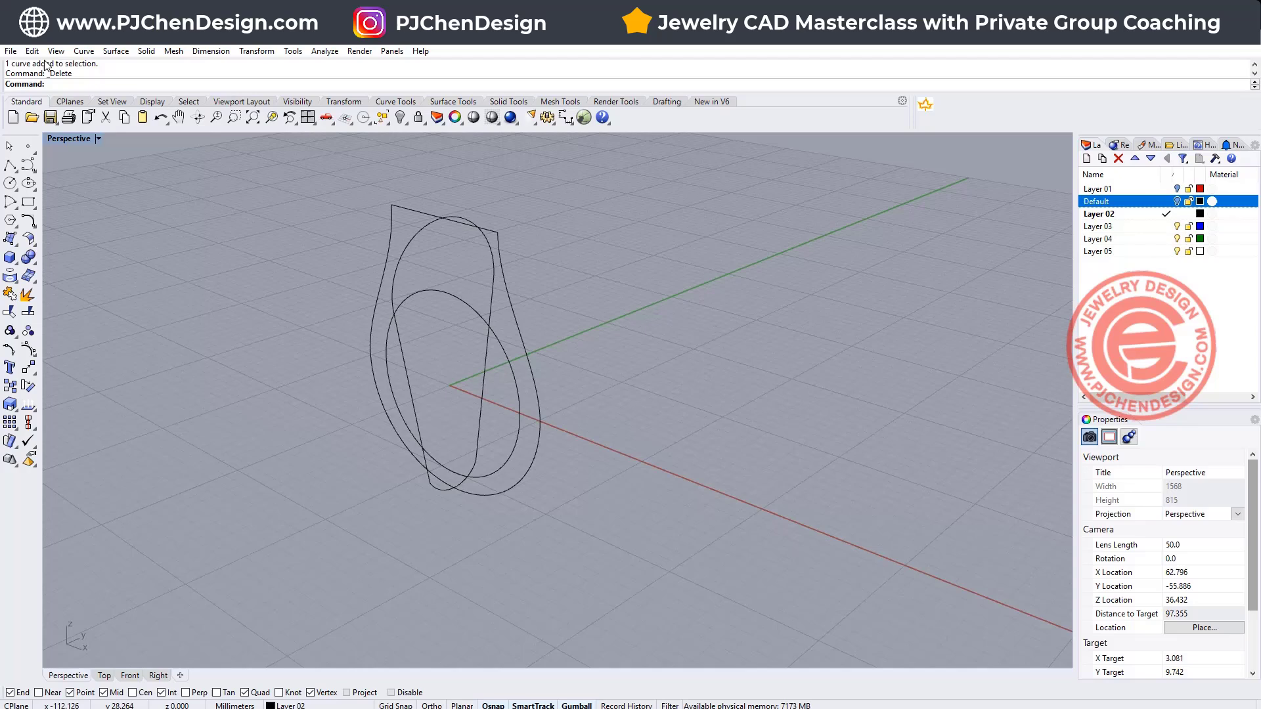
click(118, 53)
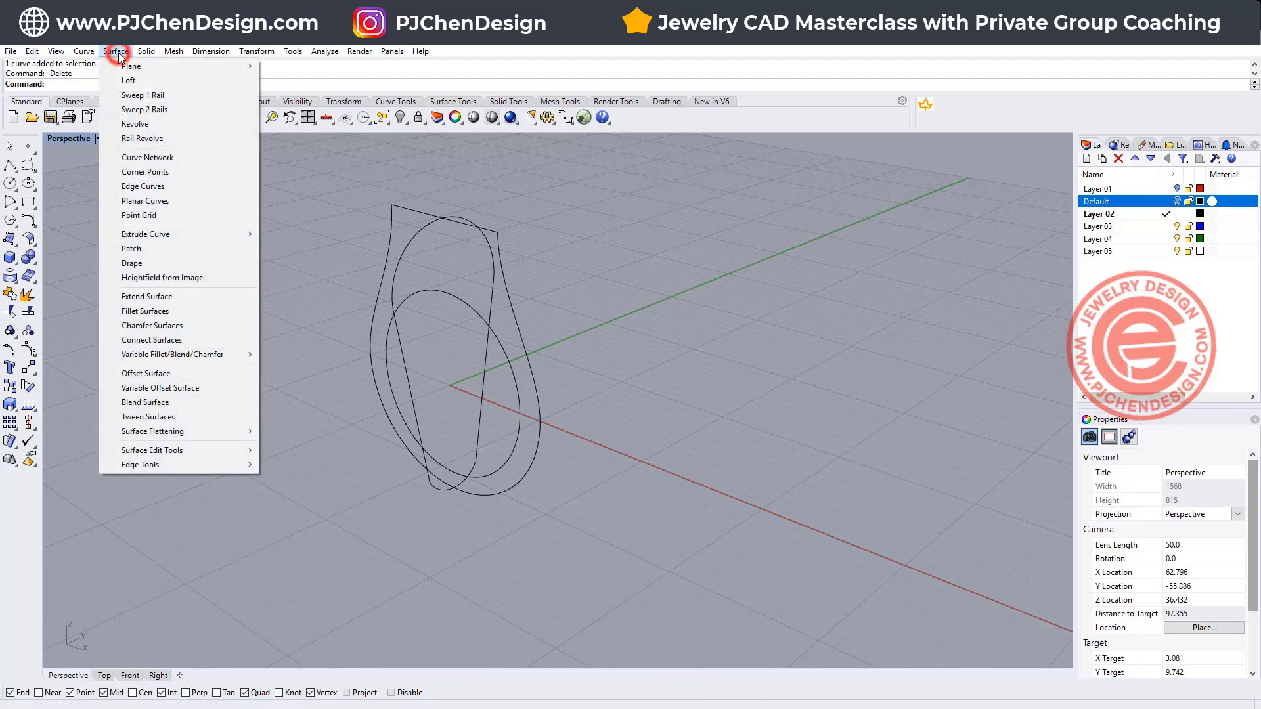
mouse_move(146, 51)
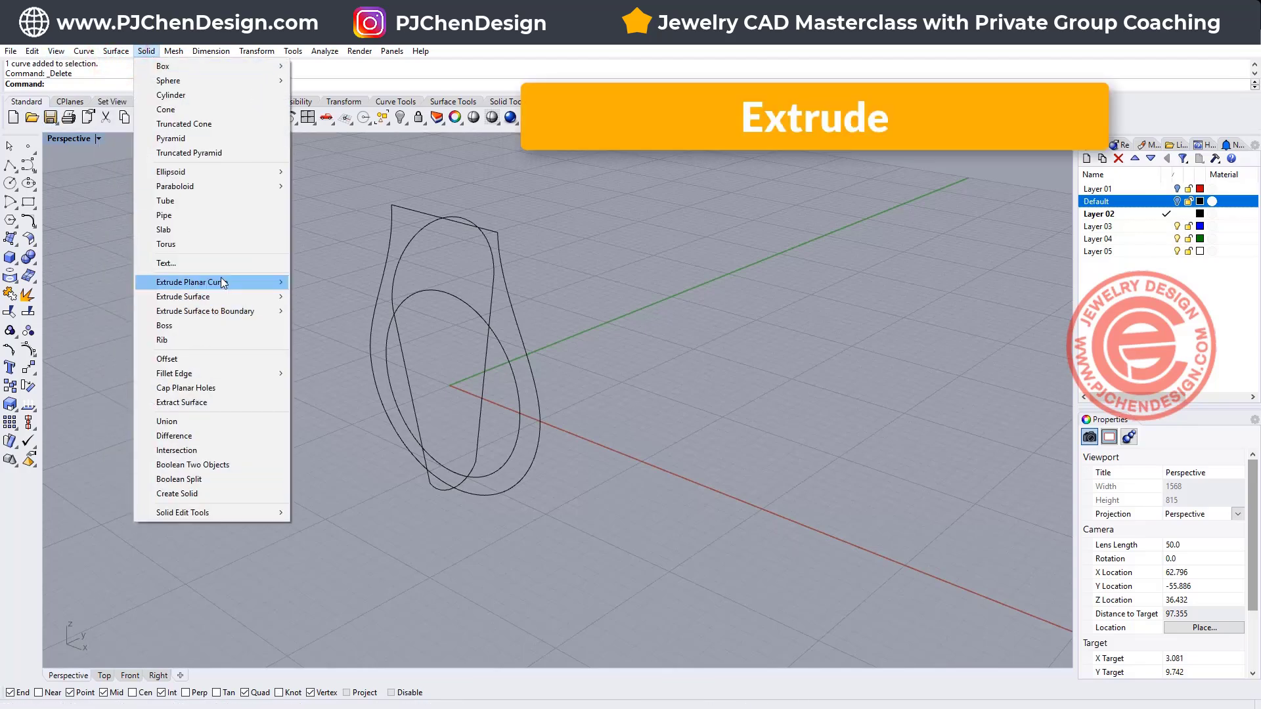
mouse_move(222, 283)
click(316, 282)
drag(567, 418, 518, 397)
right_click(553, 398)
click(725, 331)
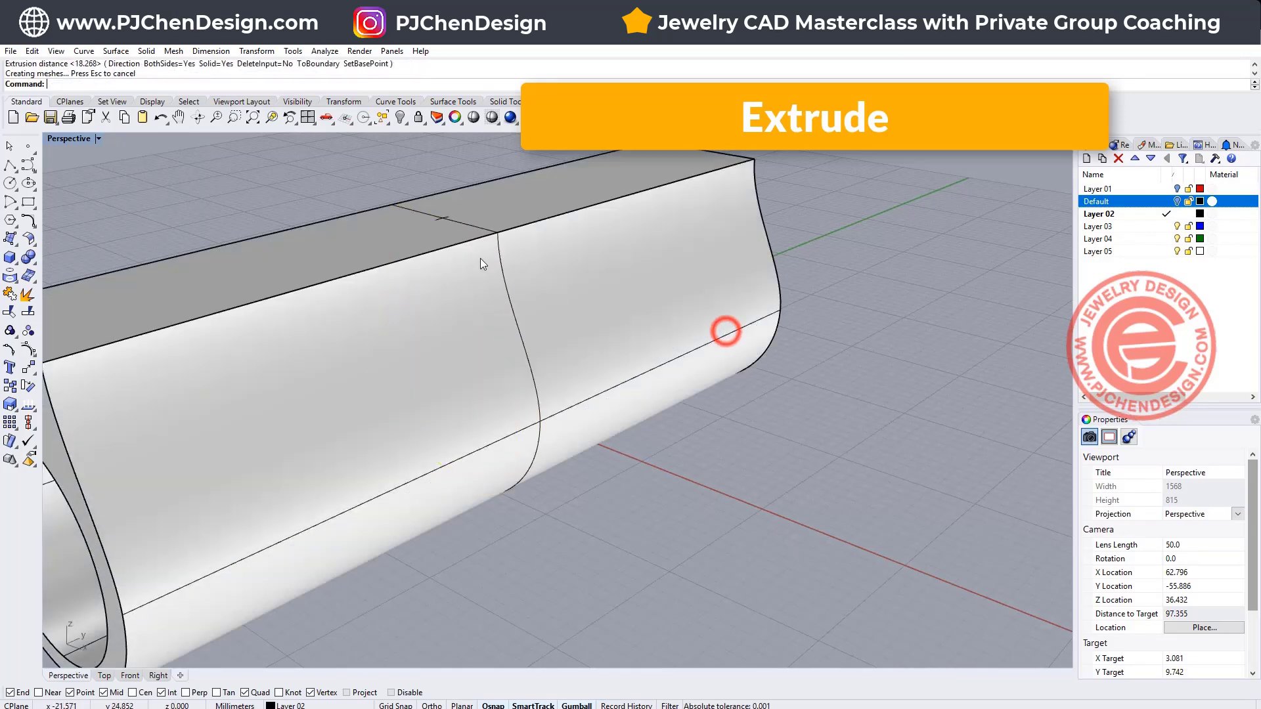
Switch the view to Ghosted display and extrude the closed side outline to both sides as a solid passing through the front-profile solid
key(ctrl+alt+g)
click(474, 212)
click(146, 51)
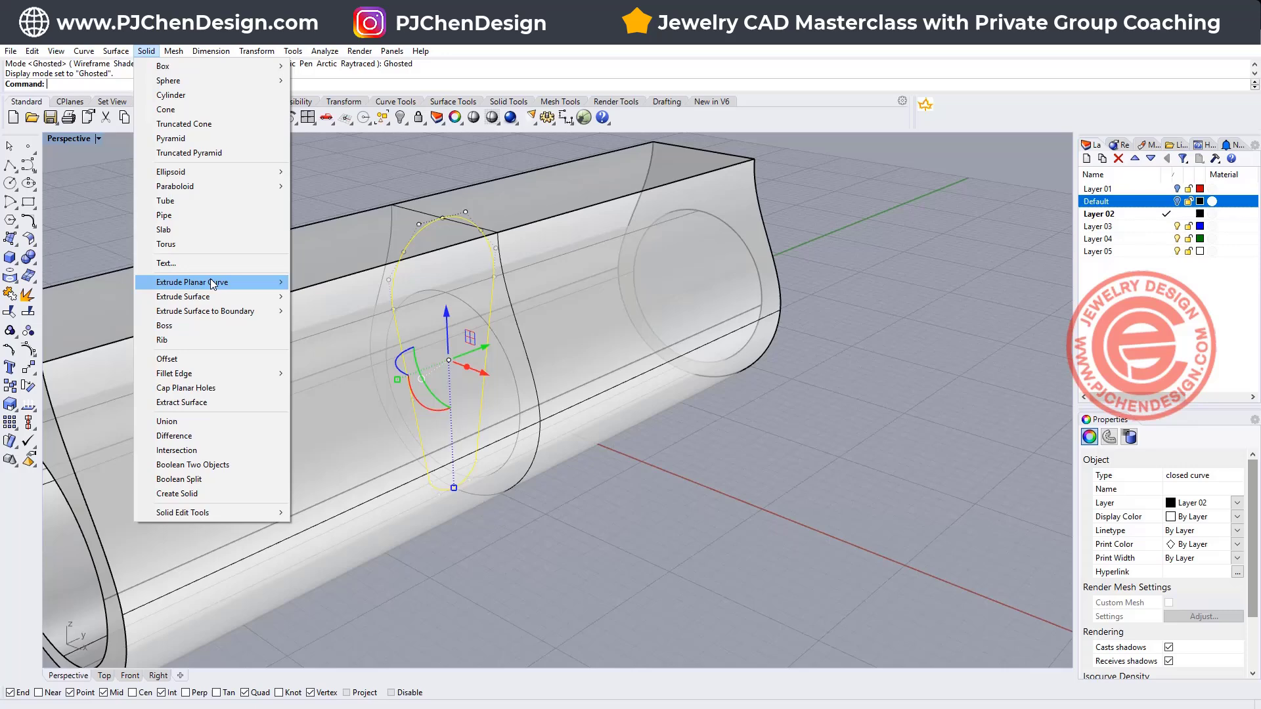
mouse_move(211, 283)
click(319, 282)
click(577, 457)
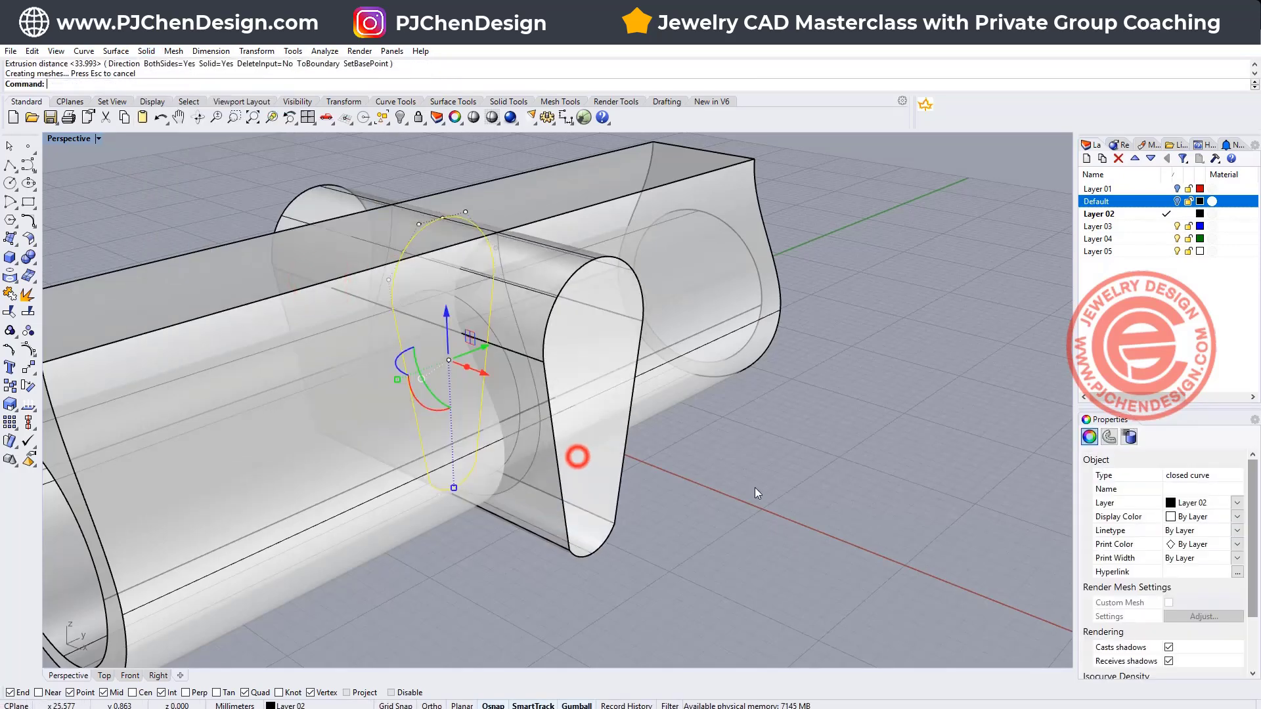
Create the ring body as the Boolean intersection of the side-profile solid and the front-profile solid
click(209, 197)
right_drag(208, 196, 313, 324)
click(34, 262)
click(103, 264)
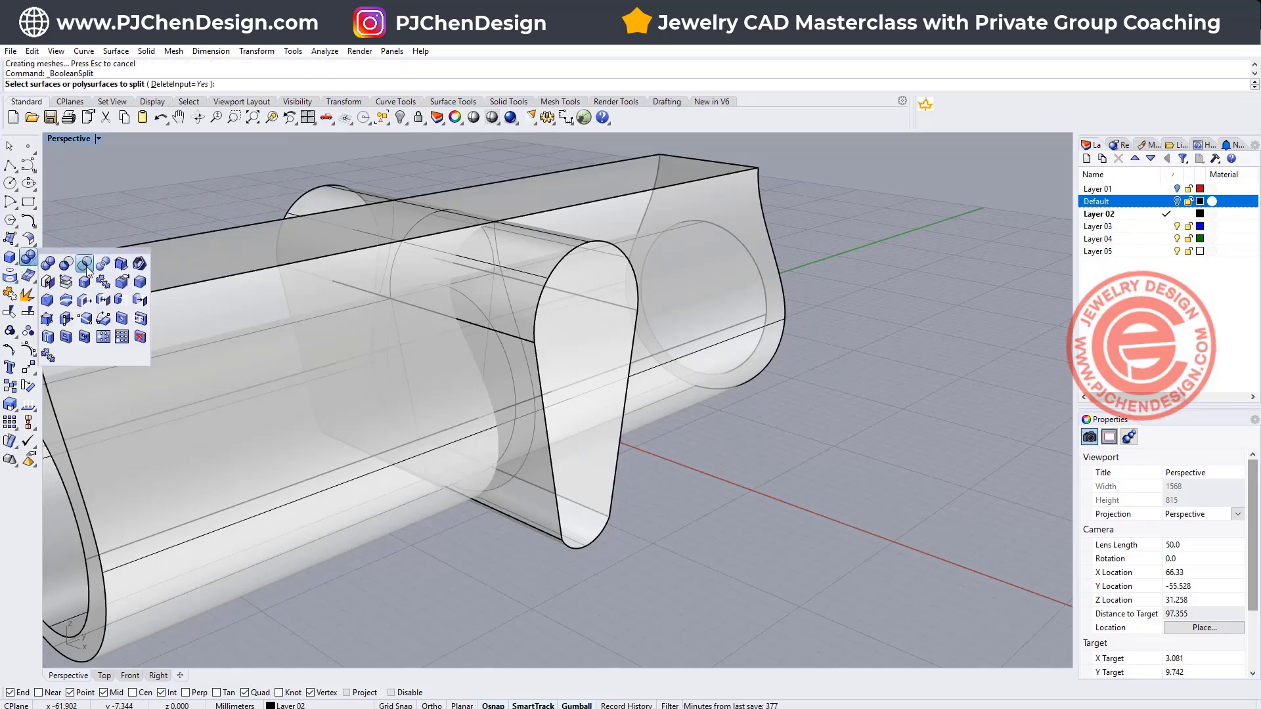
click(86, 265)
click(575, 495)
key(Return)
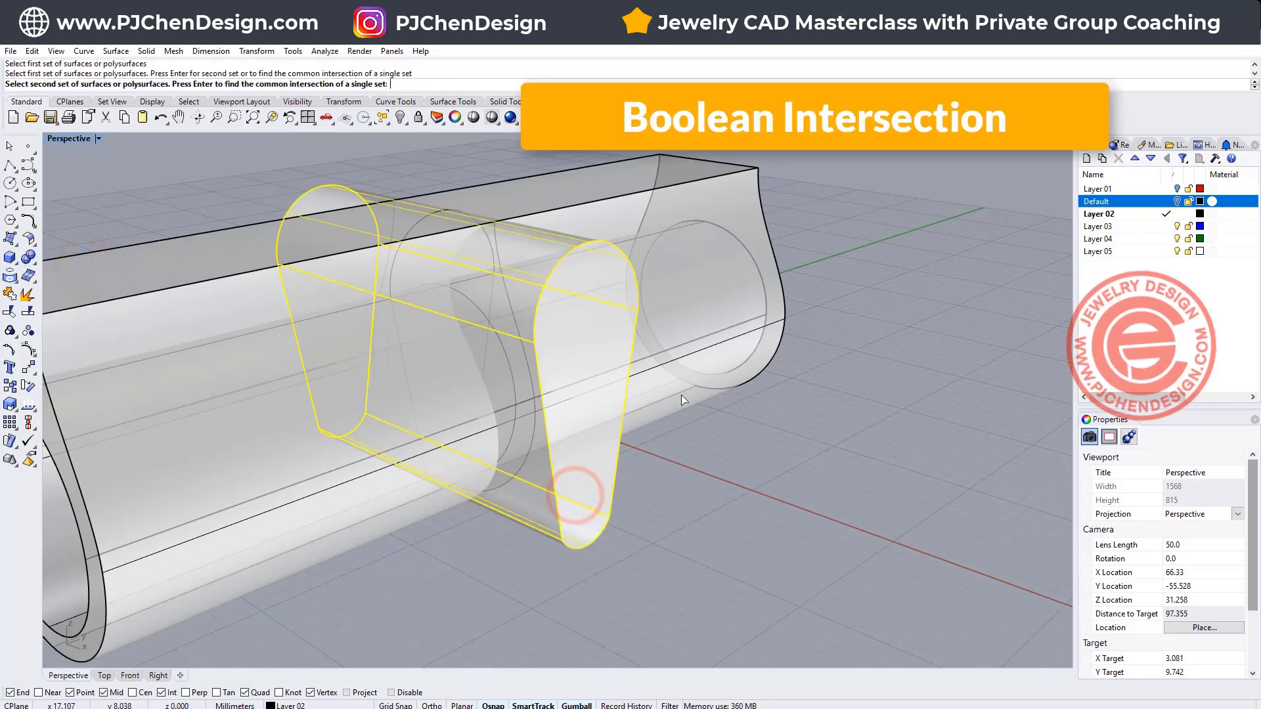
click(683, 394)
key(Return)
Examine the ring's shank and underside from several angles in Ghosted and Rendered display
right_drag(642, 445, 616, 378)
scroll(476, 433, up, 4)
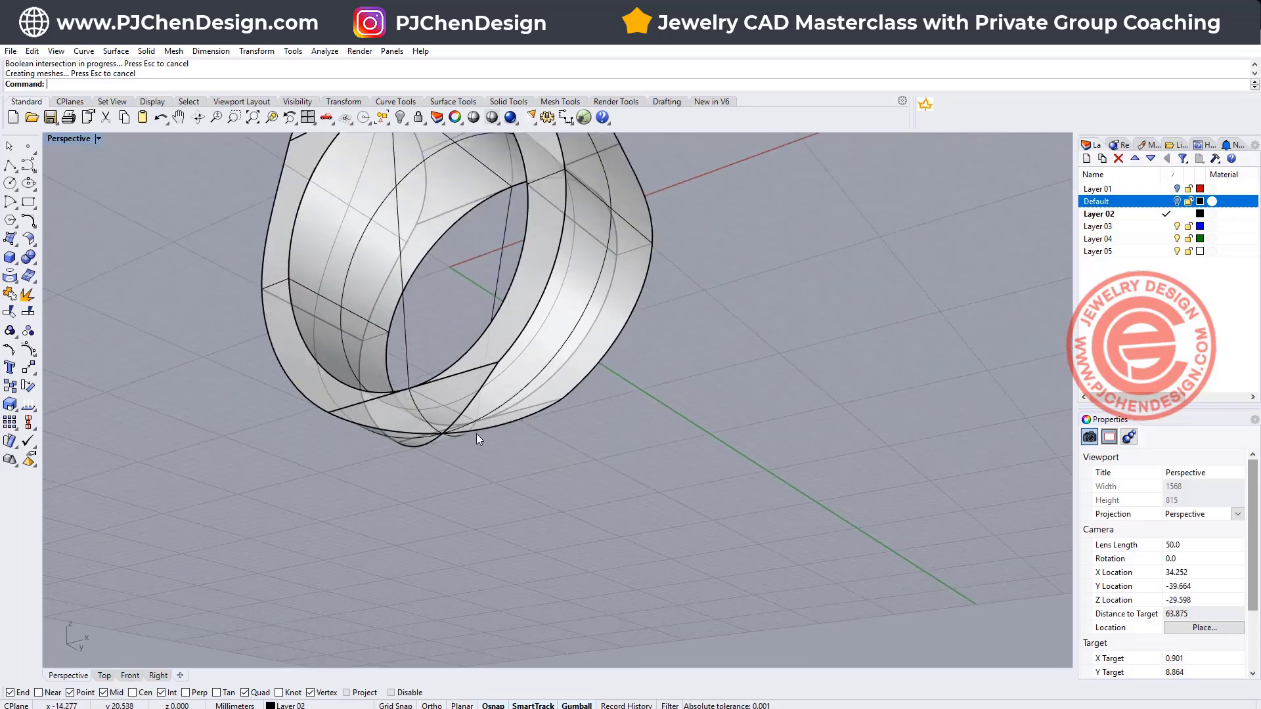
right_drag(476, 434, 494, 467)
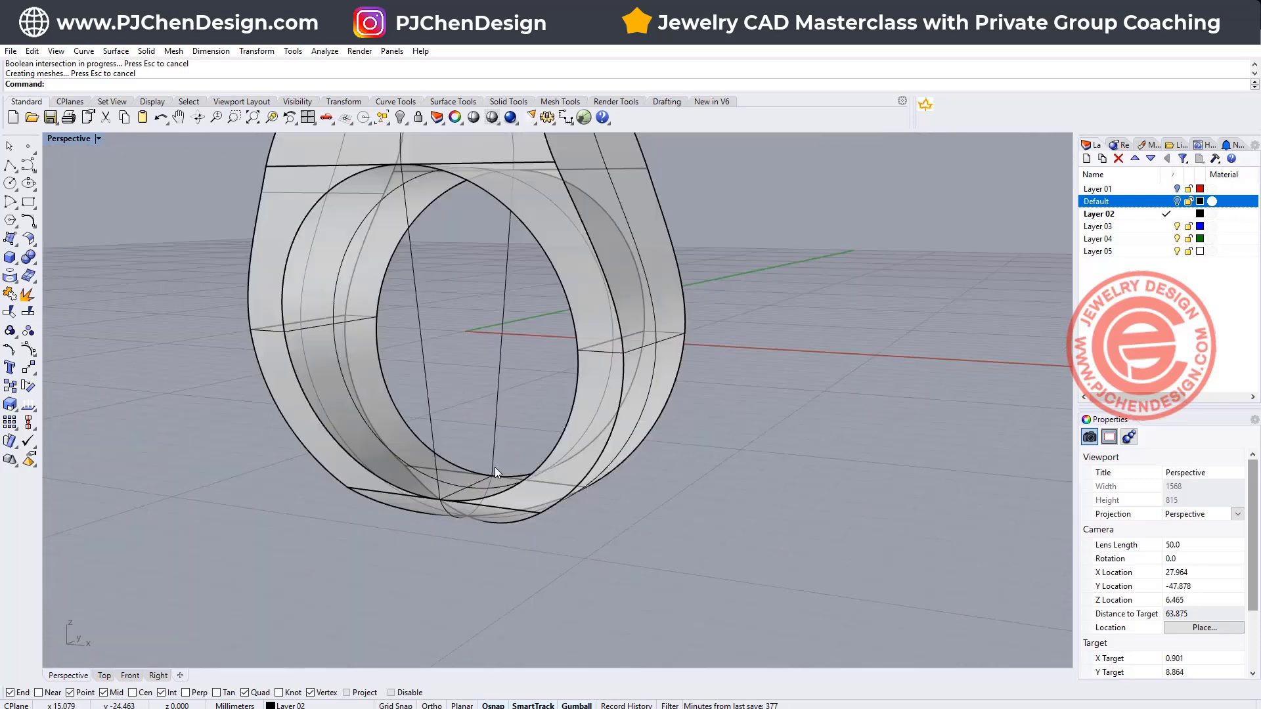
right_drag(573, 403, 504, 424)
scroll(583, 317, down, 4)
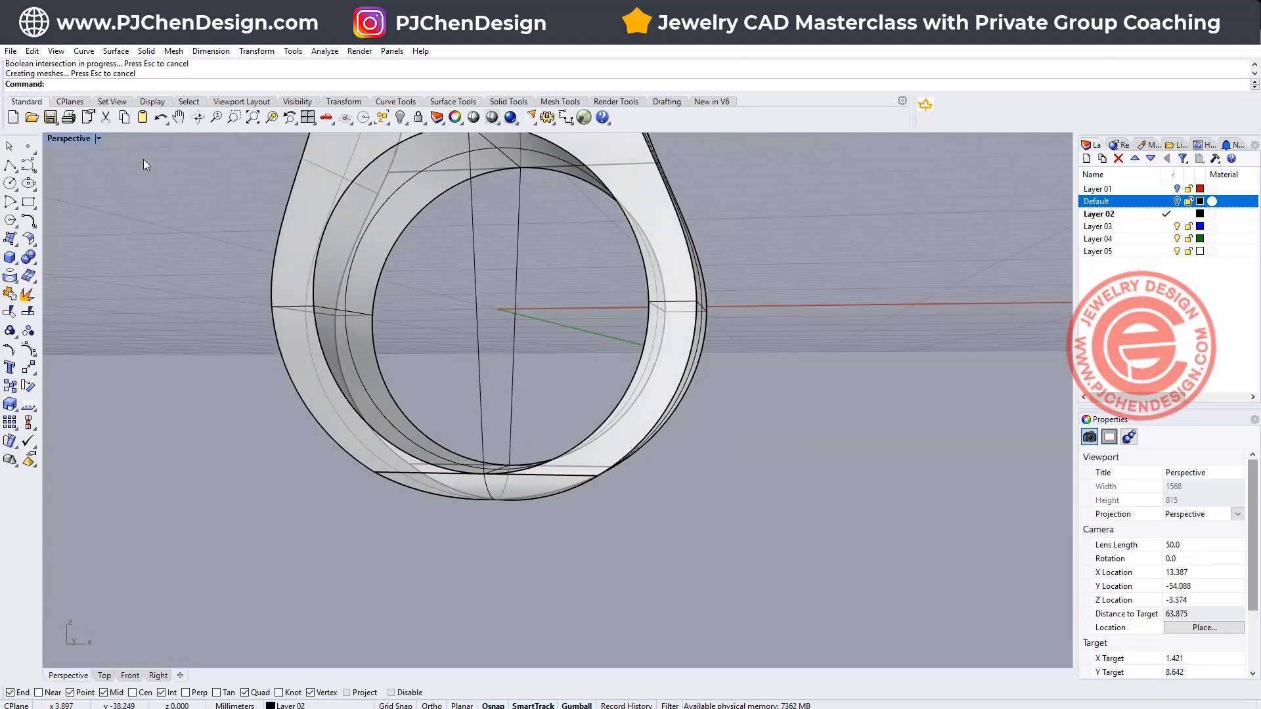
click(98, 139)
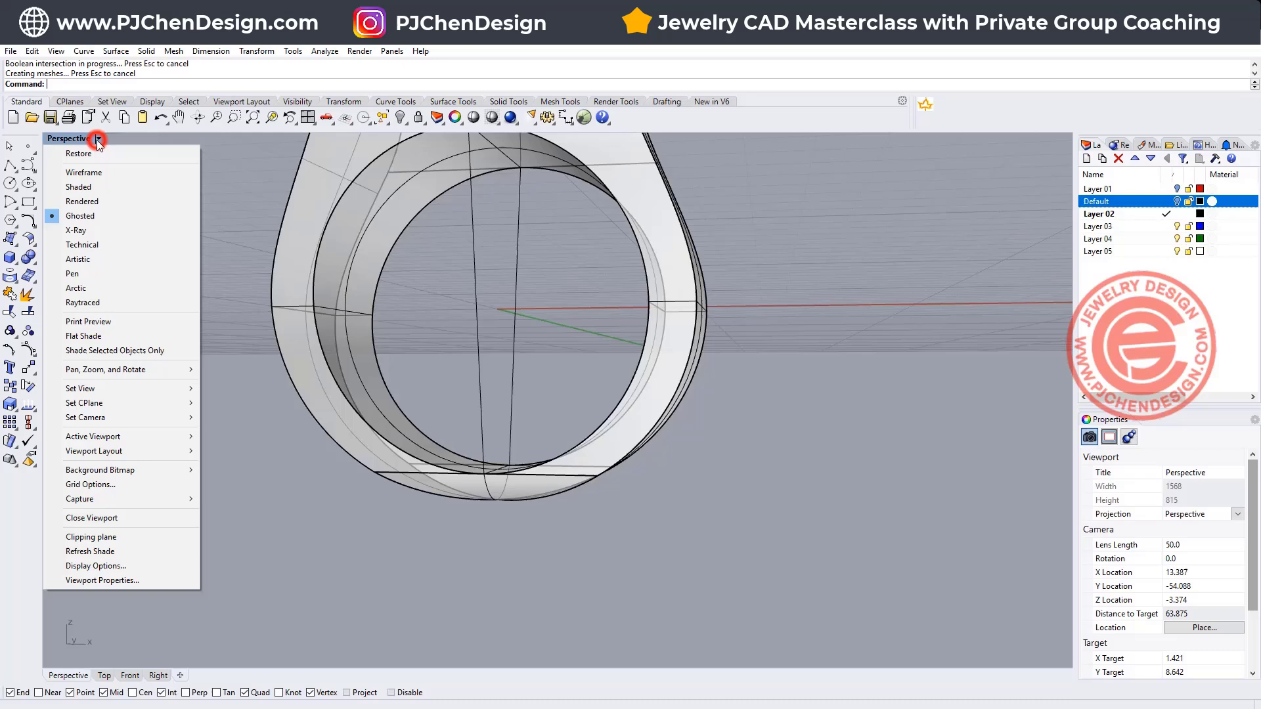
click(112, 200)
right_drag(586, 483, 557, 477)
scroll(546, 465, up, 6)
scroll(533, 364, down, 4)
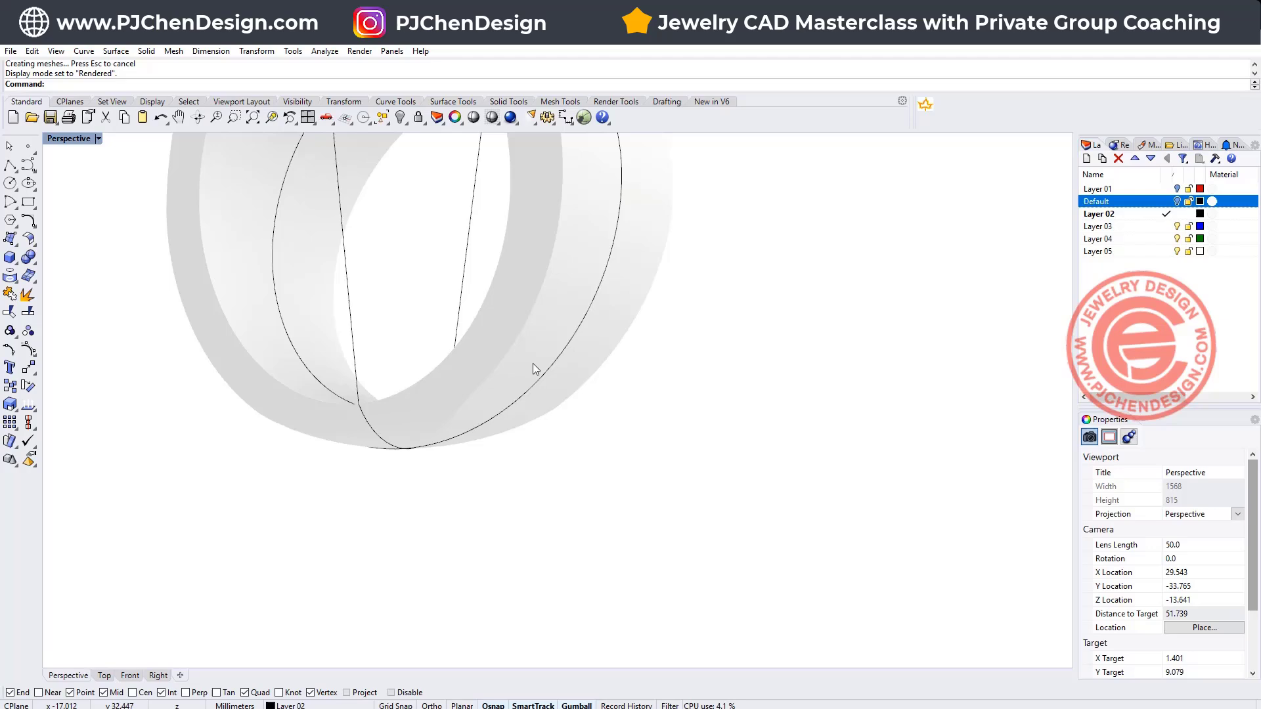
right_drag(533, 365, 642, 411)
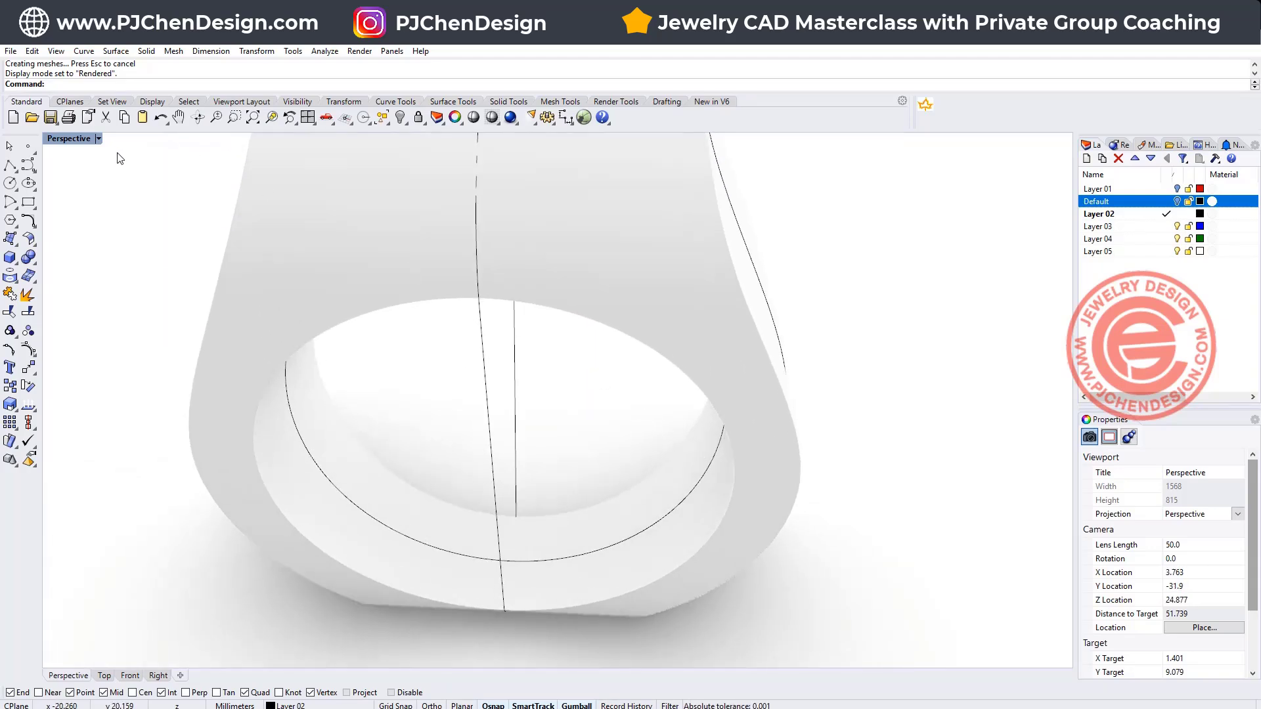
Return to Ghosted display and examine where the finger hole's upper edge meets the straight edge on the ring's side
click(98, 139)
click(84, 214)
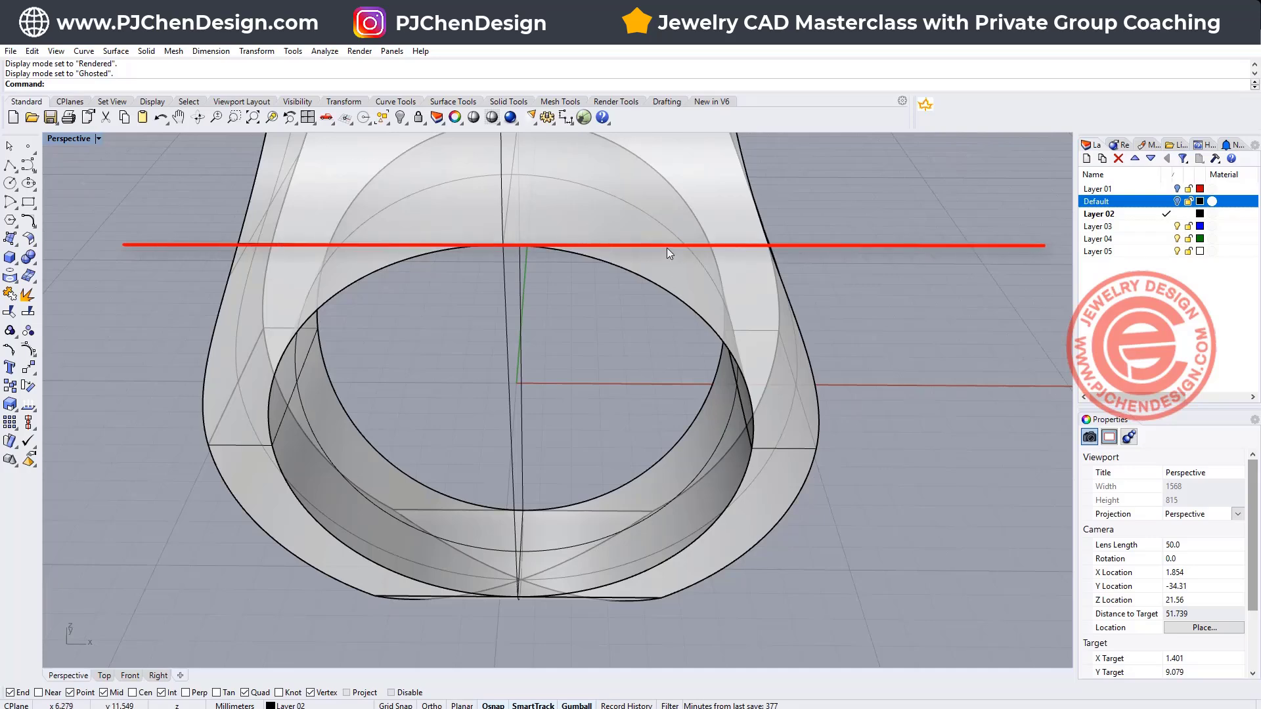
right_drag(276, 248, 265, 209)
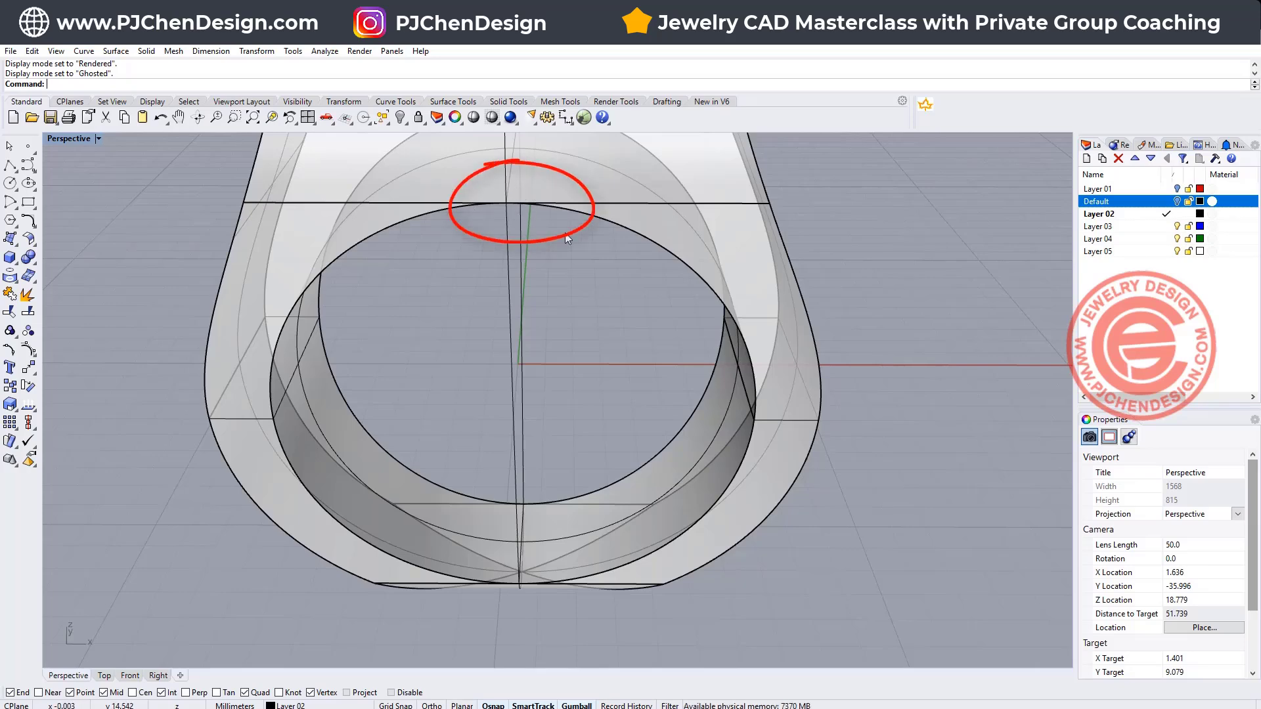
right_drag(649, 334, 511, 383)
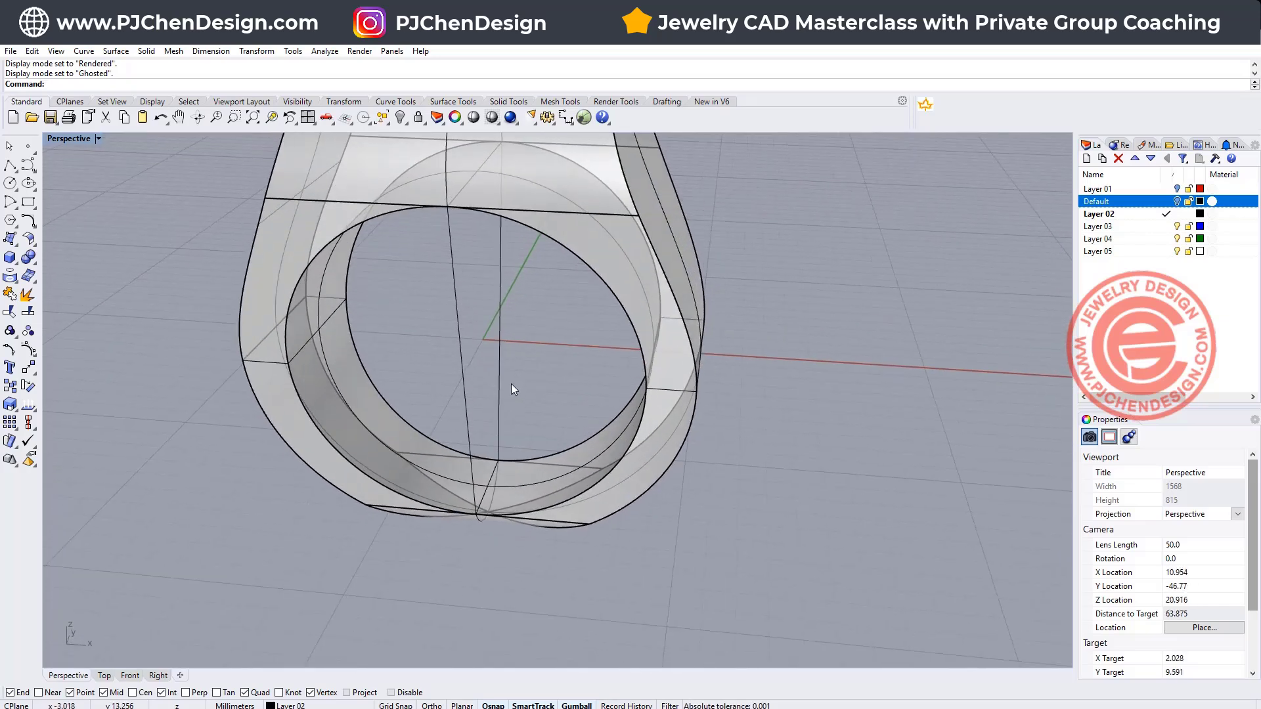
Try to fillet the finger hole's front edges with a radius of 0.5 mm
click(29, 258)
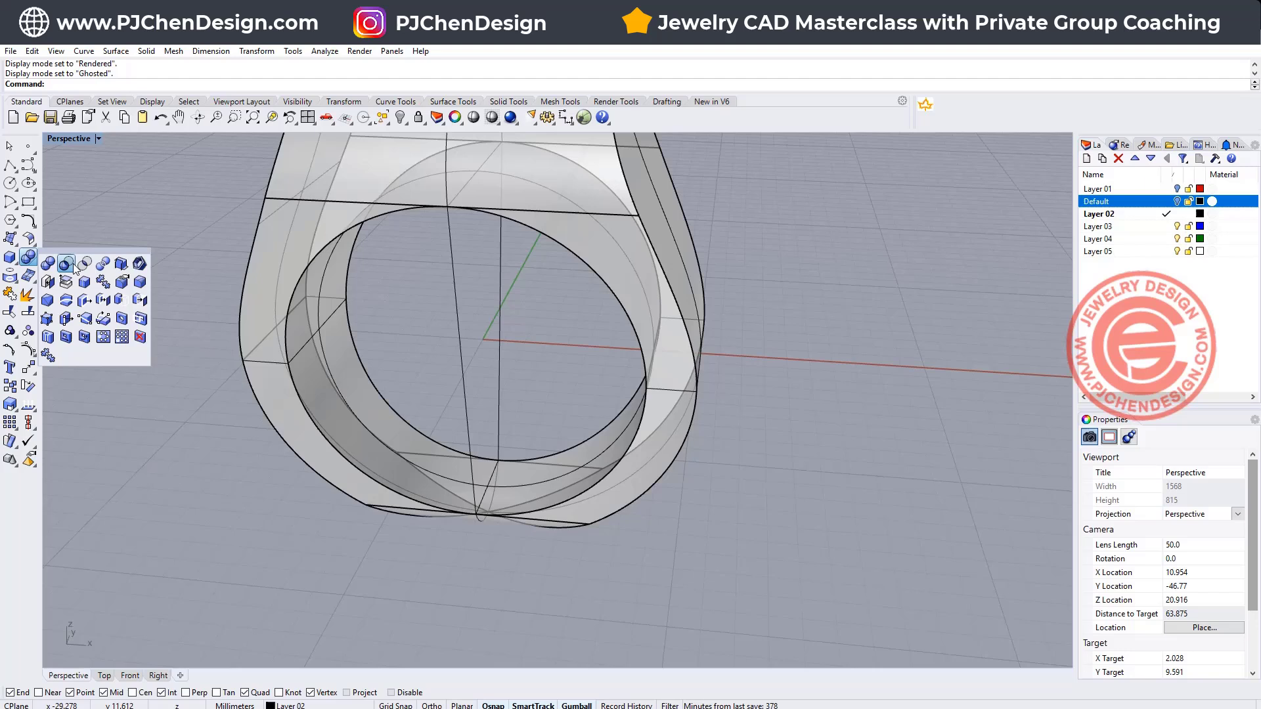
click(140, 280)
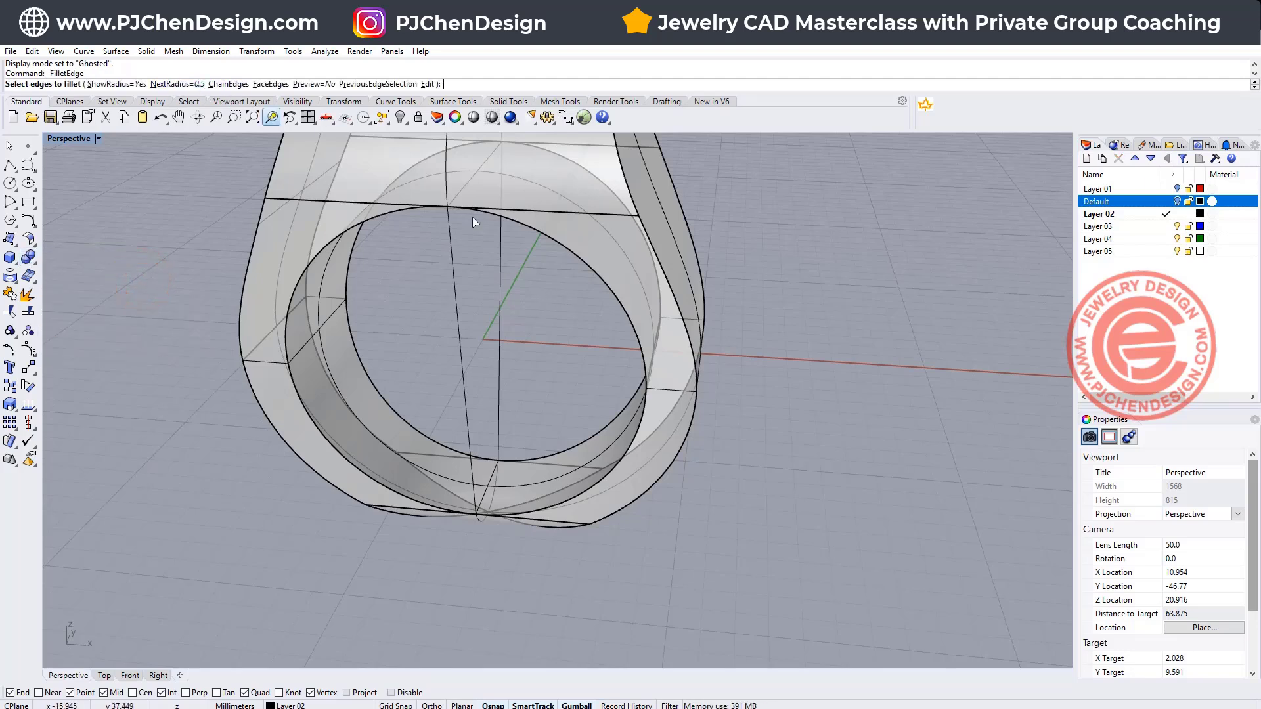
click(617, 299)
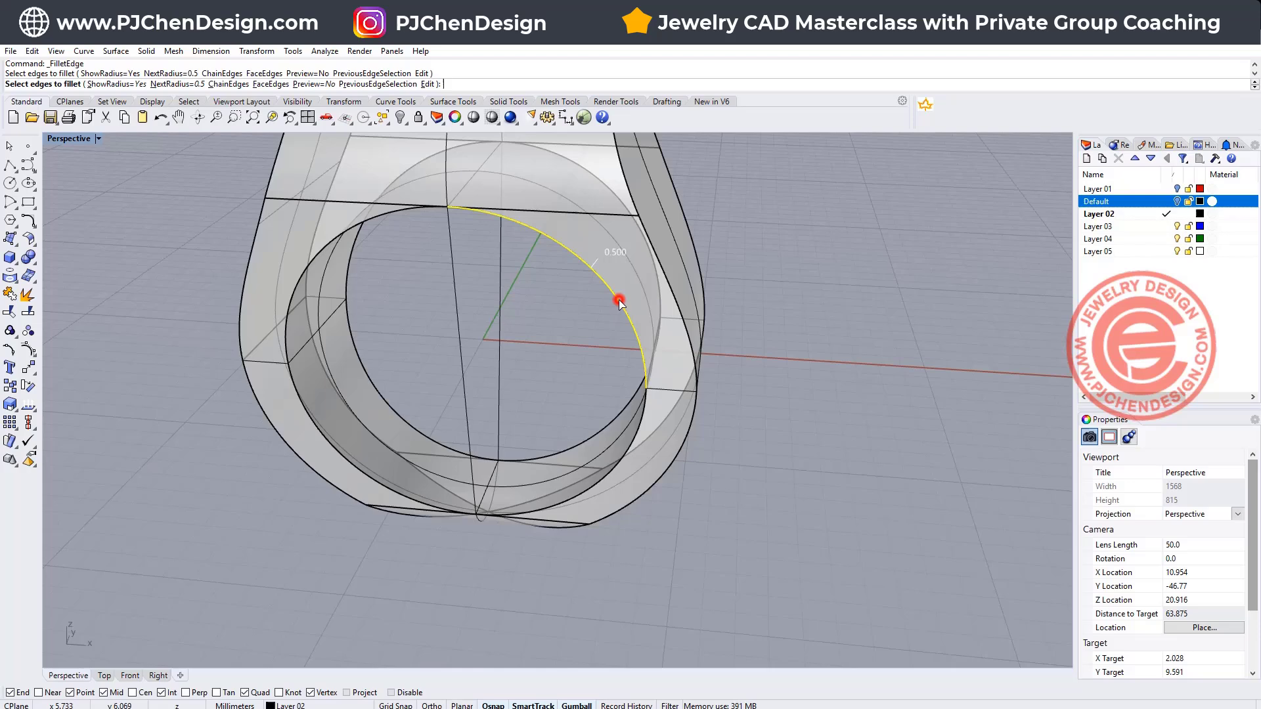
click(393, 208)
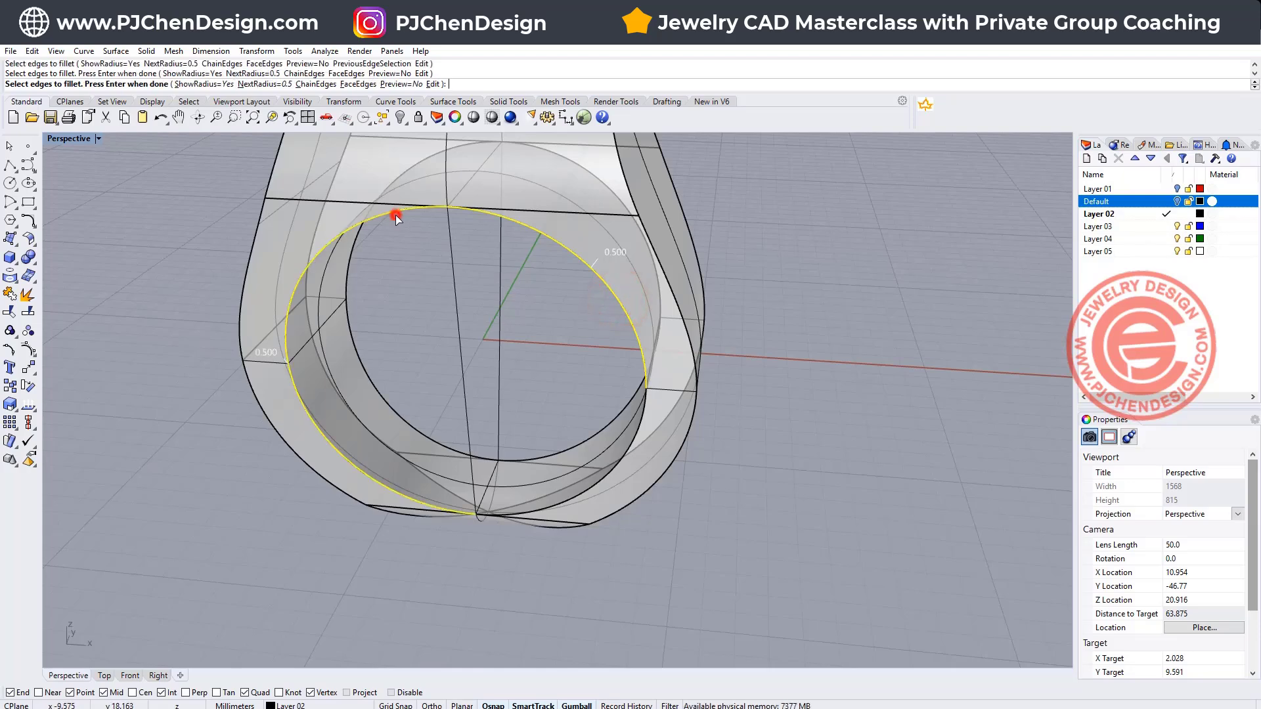
click(555, 506)
key(Return)
right_click(825, 425)
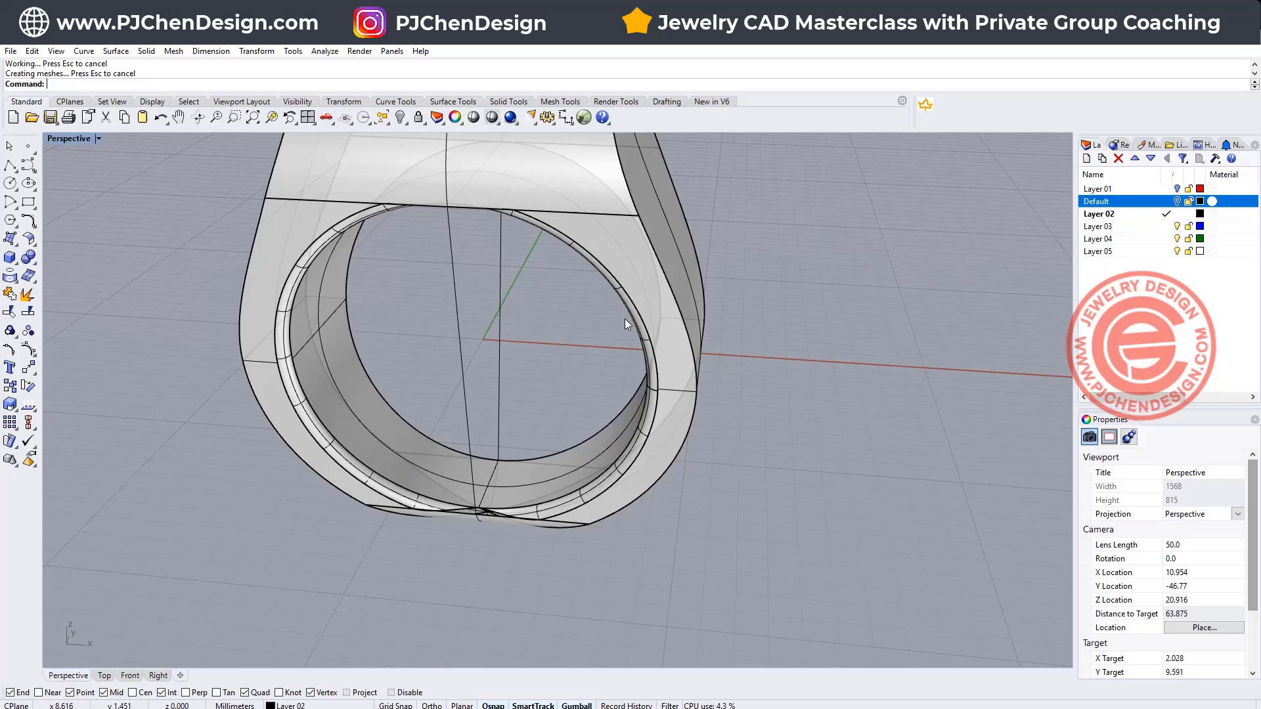
scroll(476, 225, up, 4)
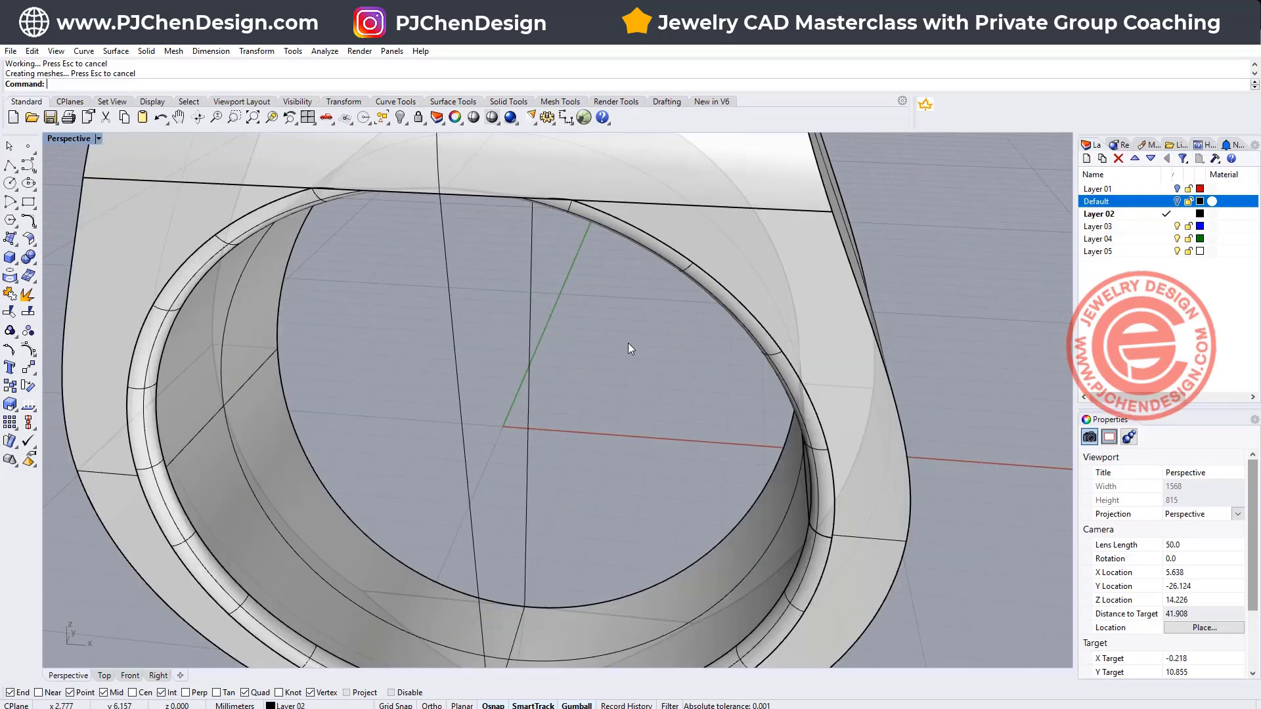
scroll(627, 342, down, 4)
right_drag(598, 348, 554, 357)
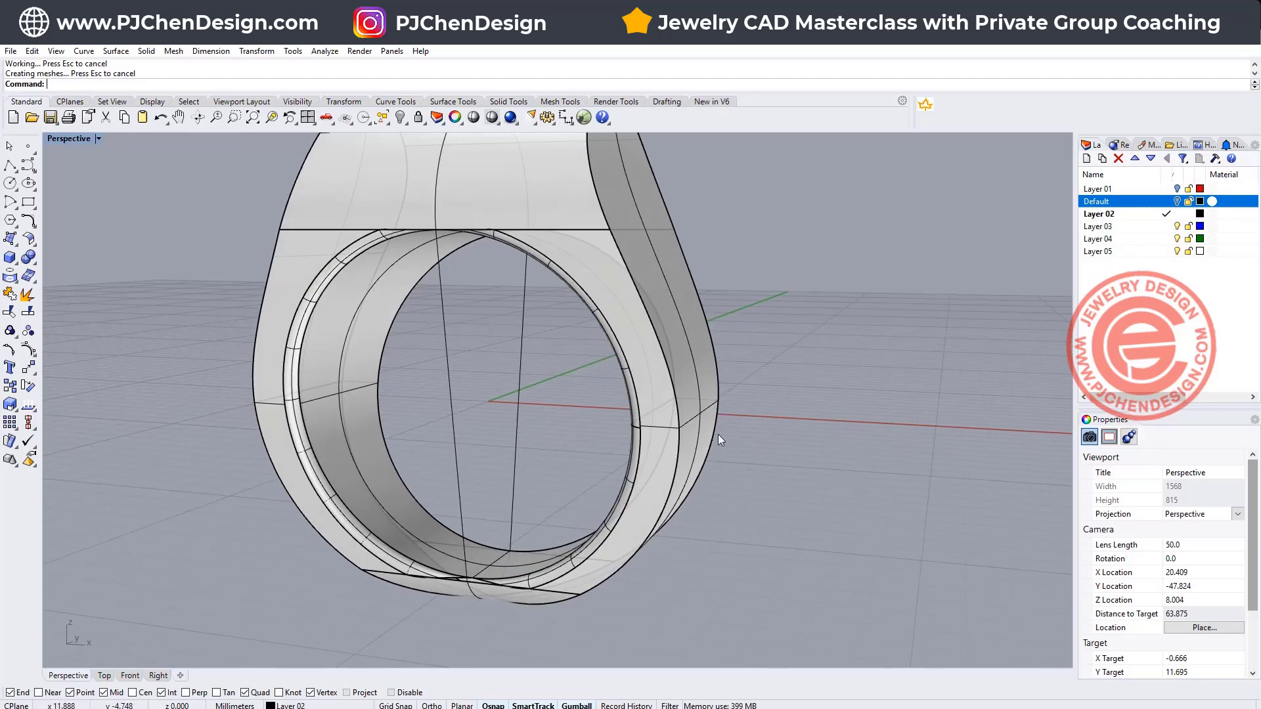
key(ctrl+z)
Delete the solid ring body, keeping the construction curves
click(832, 364)
click(663, 283)
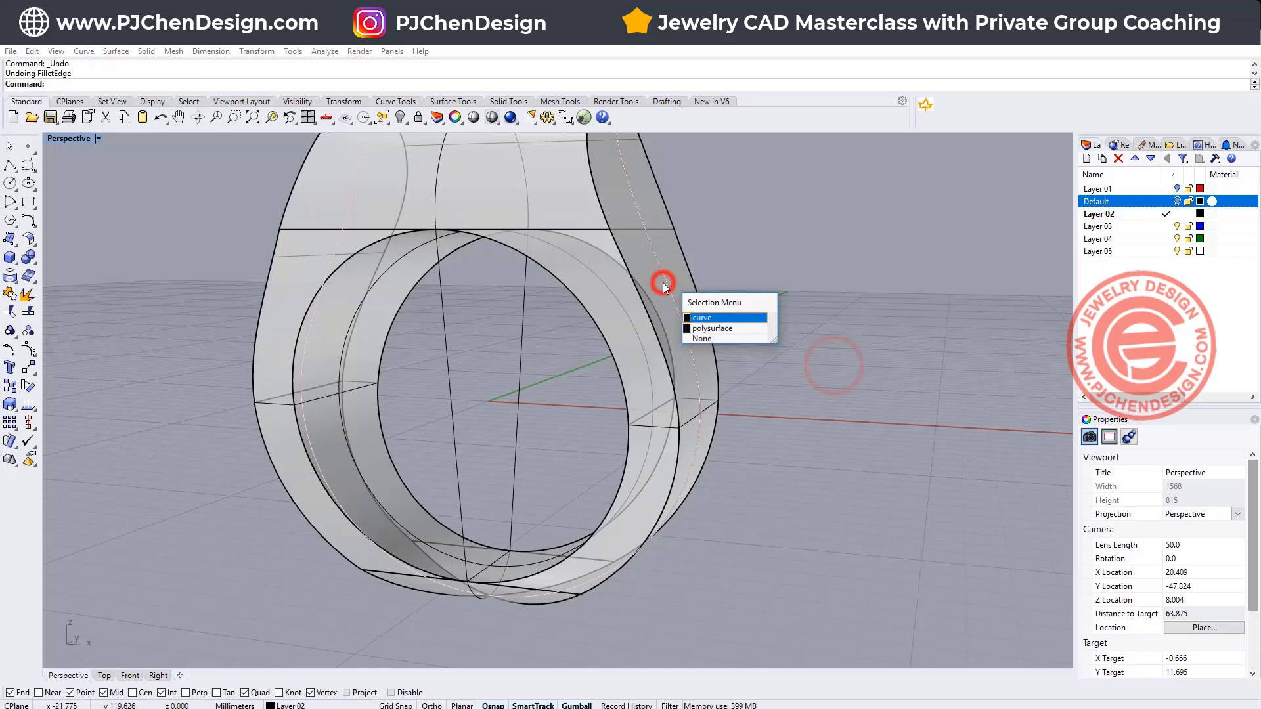
click(675, 271)
key(Delete)
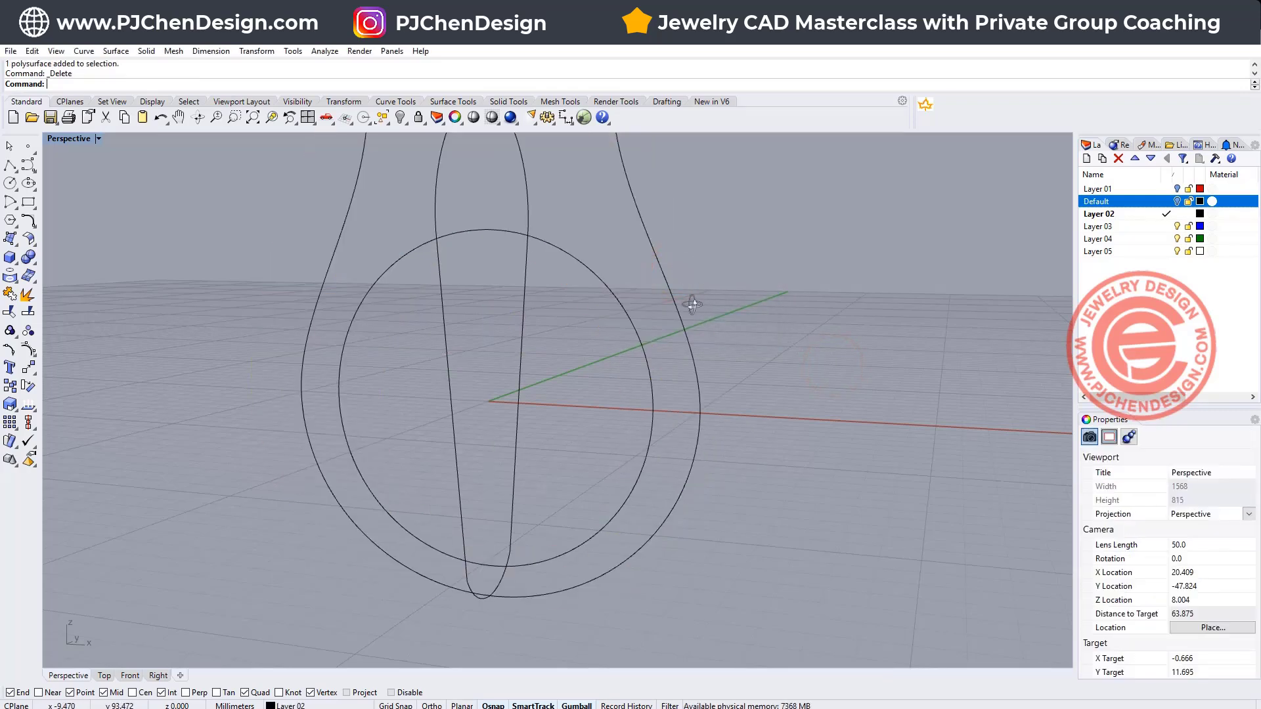
Raise the side outline's two control points where the rounded top meets the straight sides by 1 mm, clear of the finger hole
right_drag(684, 301, 613, 304)
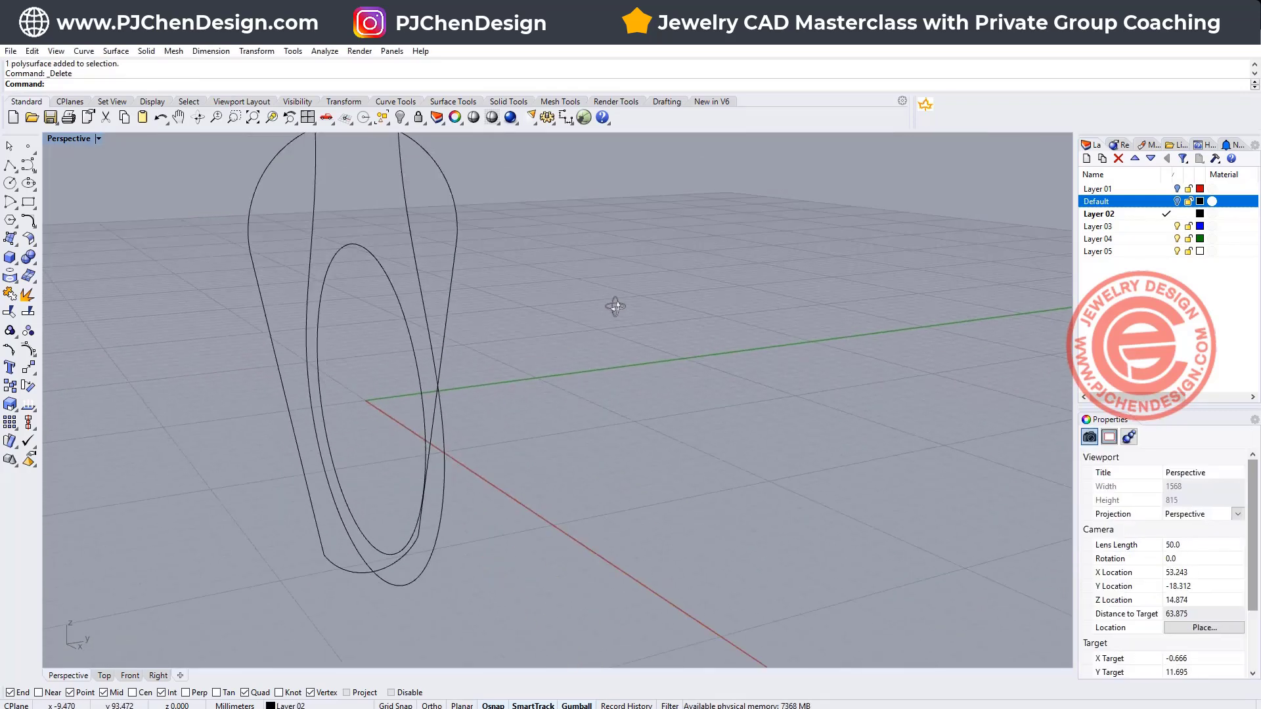
click(458, 238)
right_drag(462, 251, 623, 337)
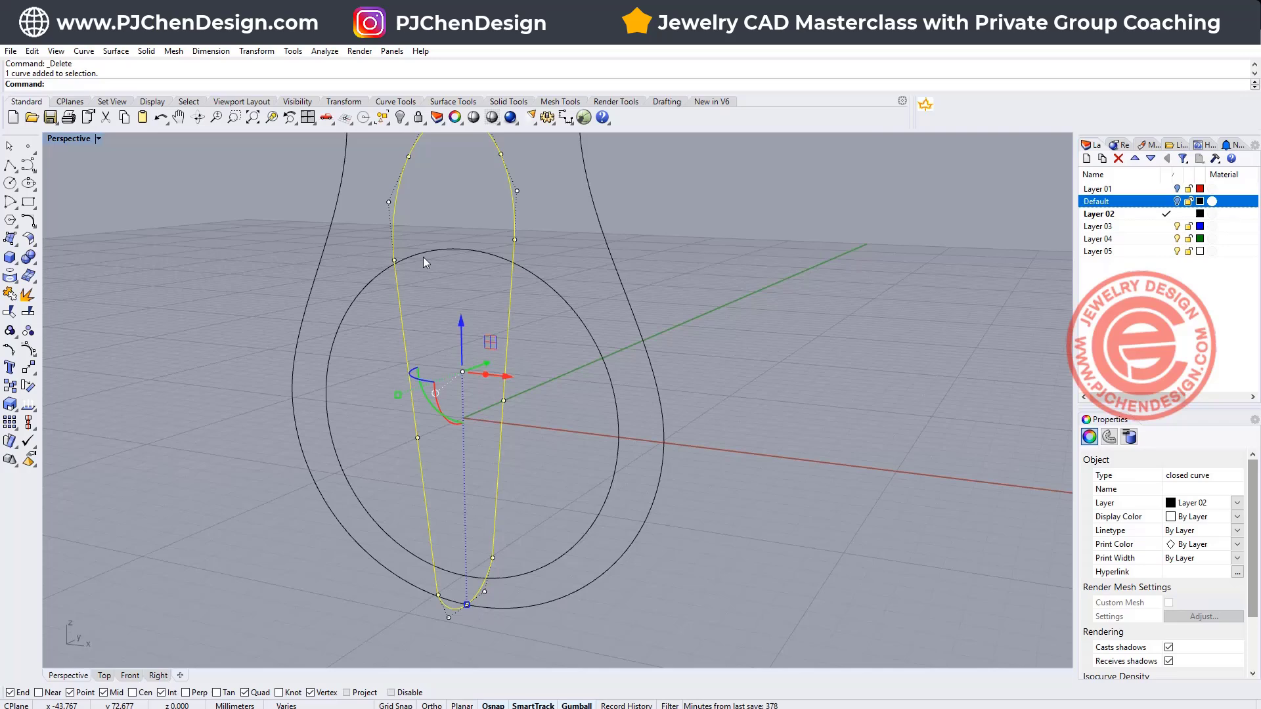
scroll(398, 265, up, 2)
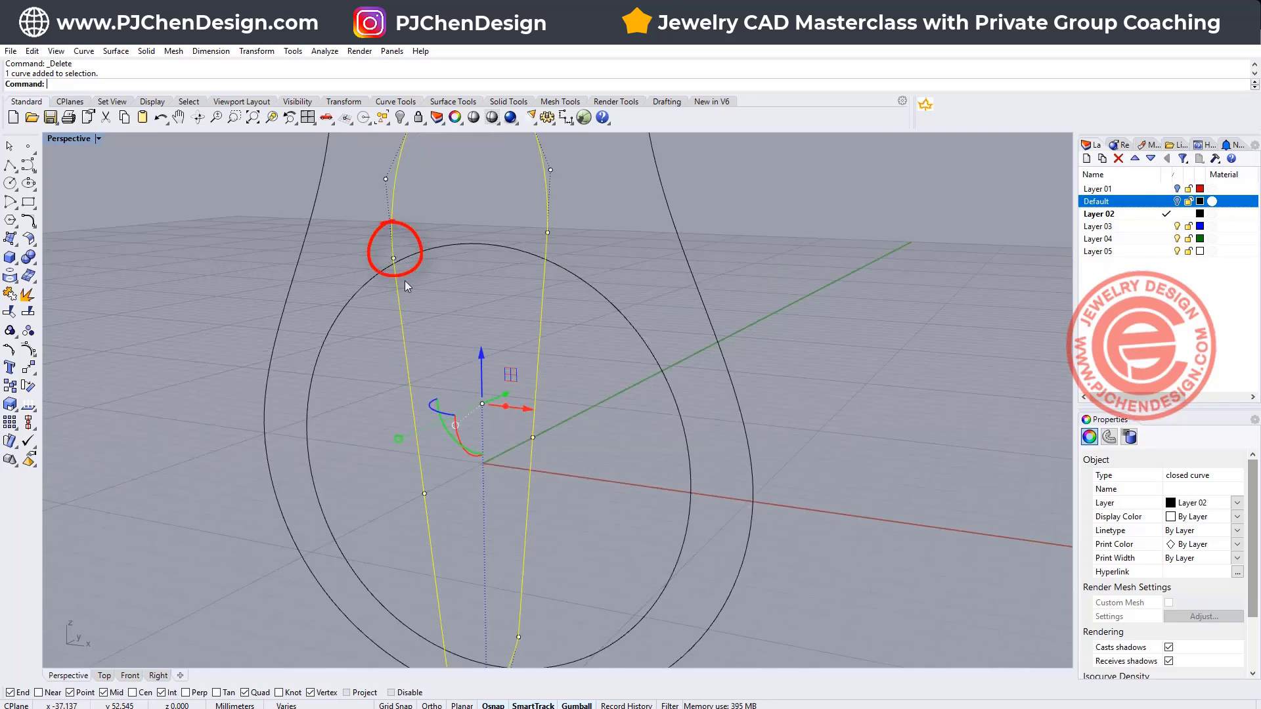
click(408, 279)
click(393, 244)
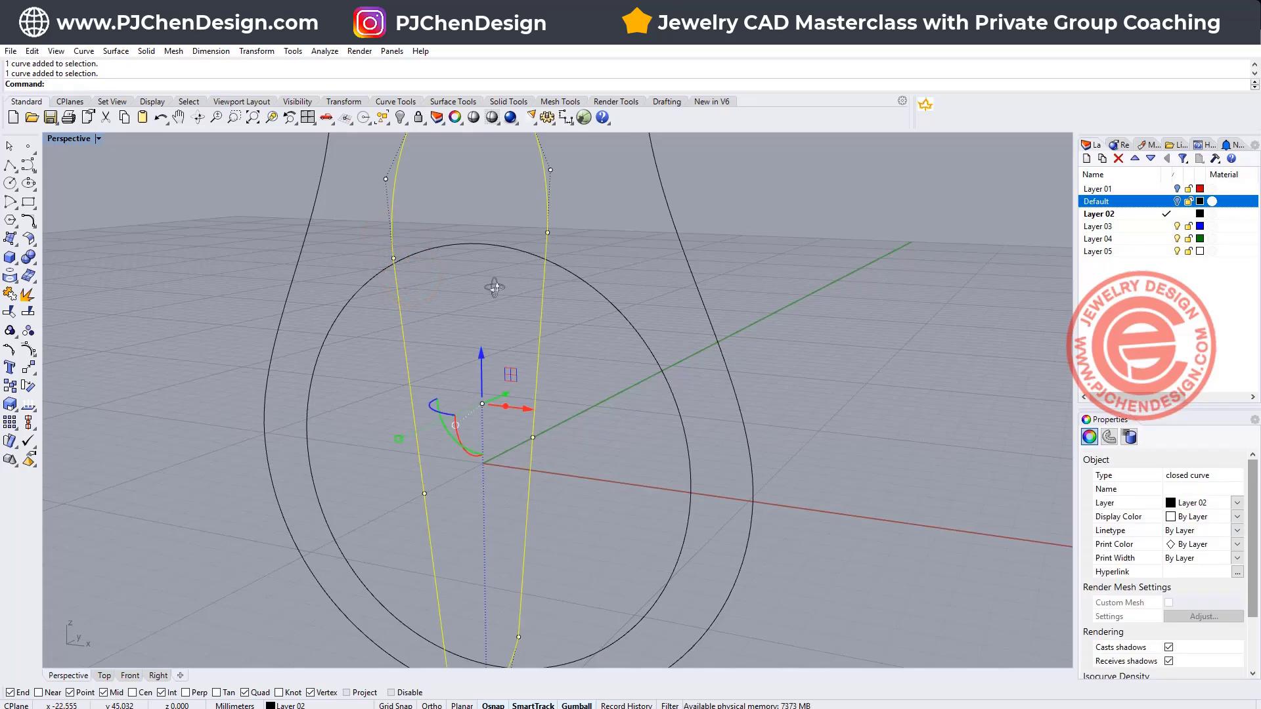
right_drag(496, 284, 477, 287)
click(502, 231)
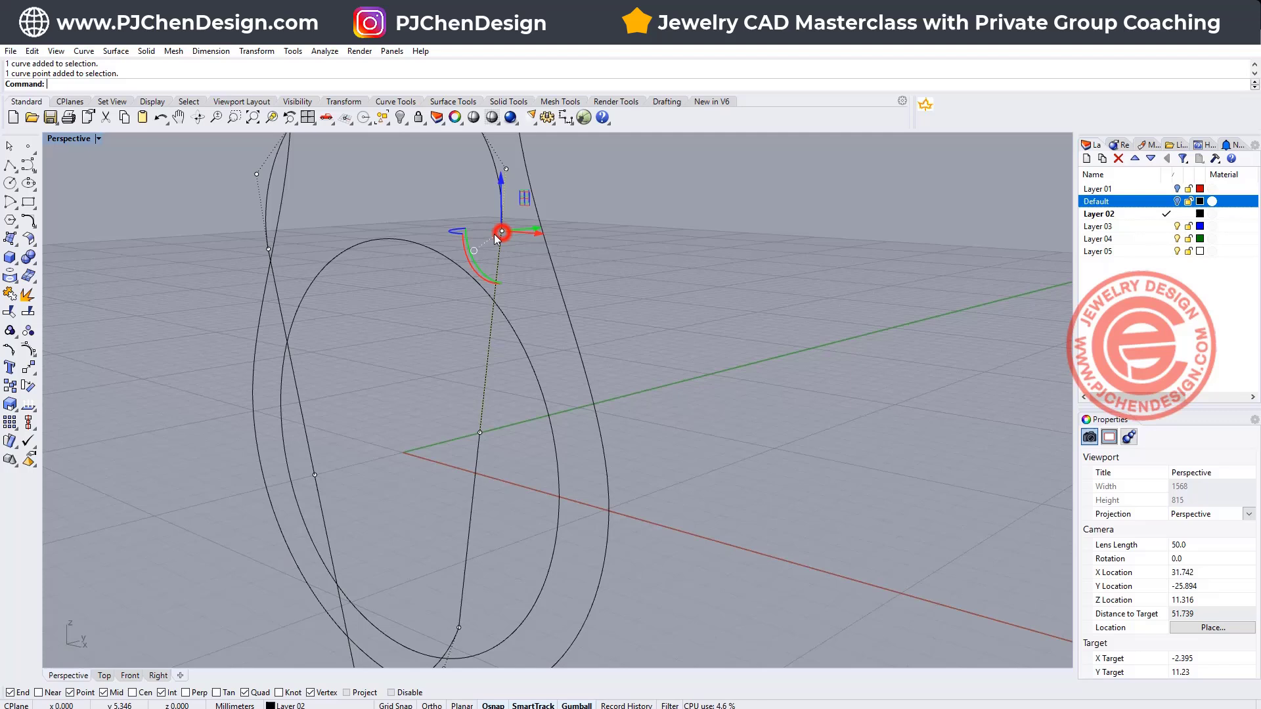
shift+click(268, 249)
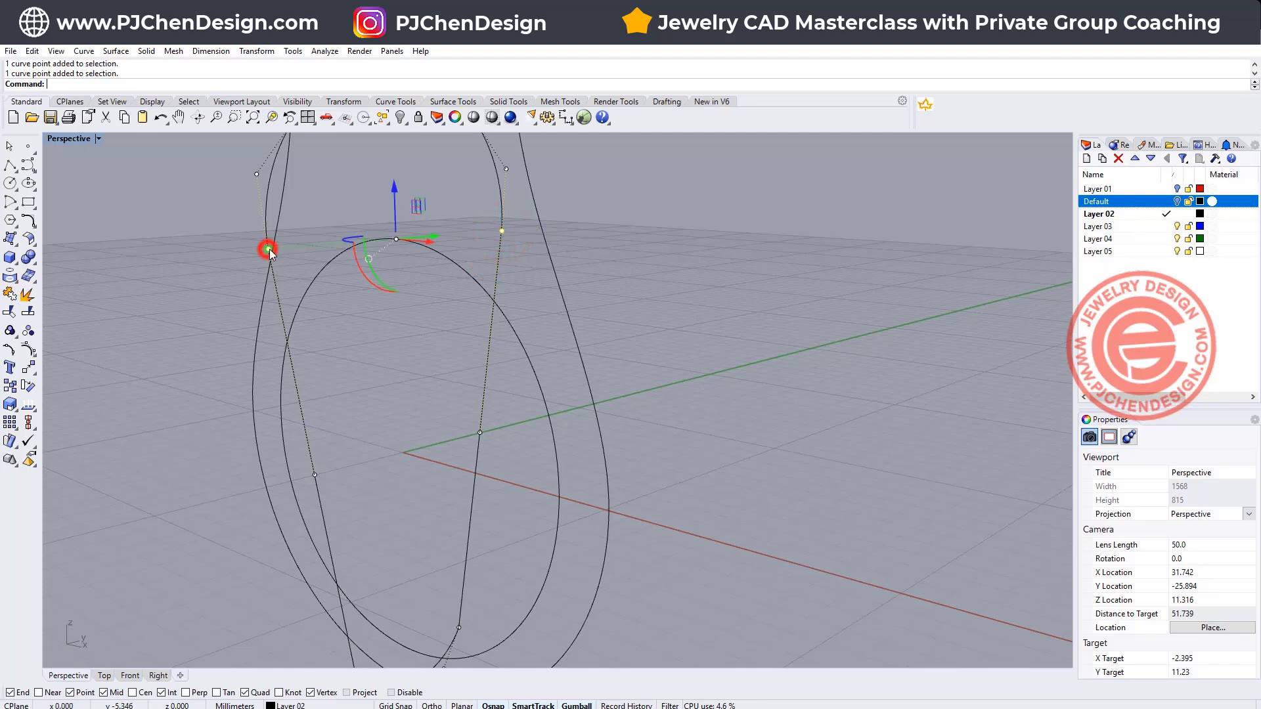
click(395, 190)
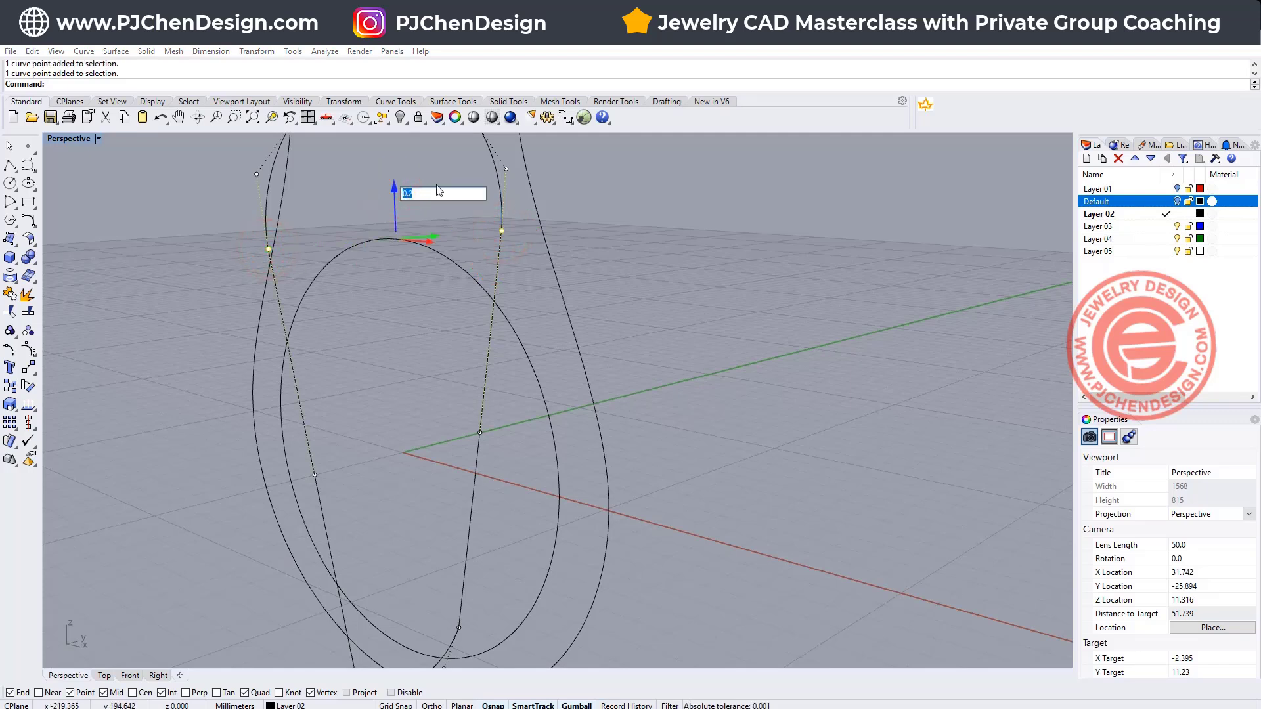
text(1)
key(Return)
click(691, 291)
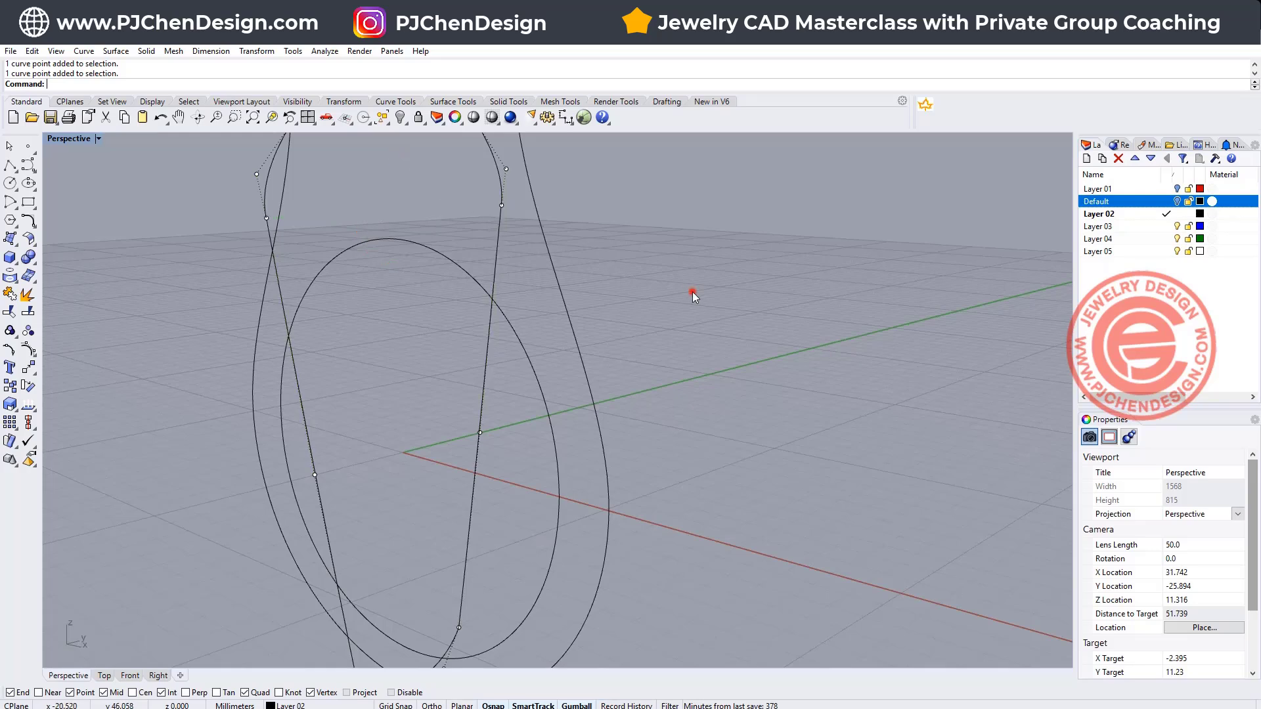
Lower the side outline's two control points where the straight sides meet the curved bottom by 1 mm
right_drag(691, 291, 436, 247)
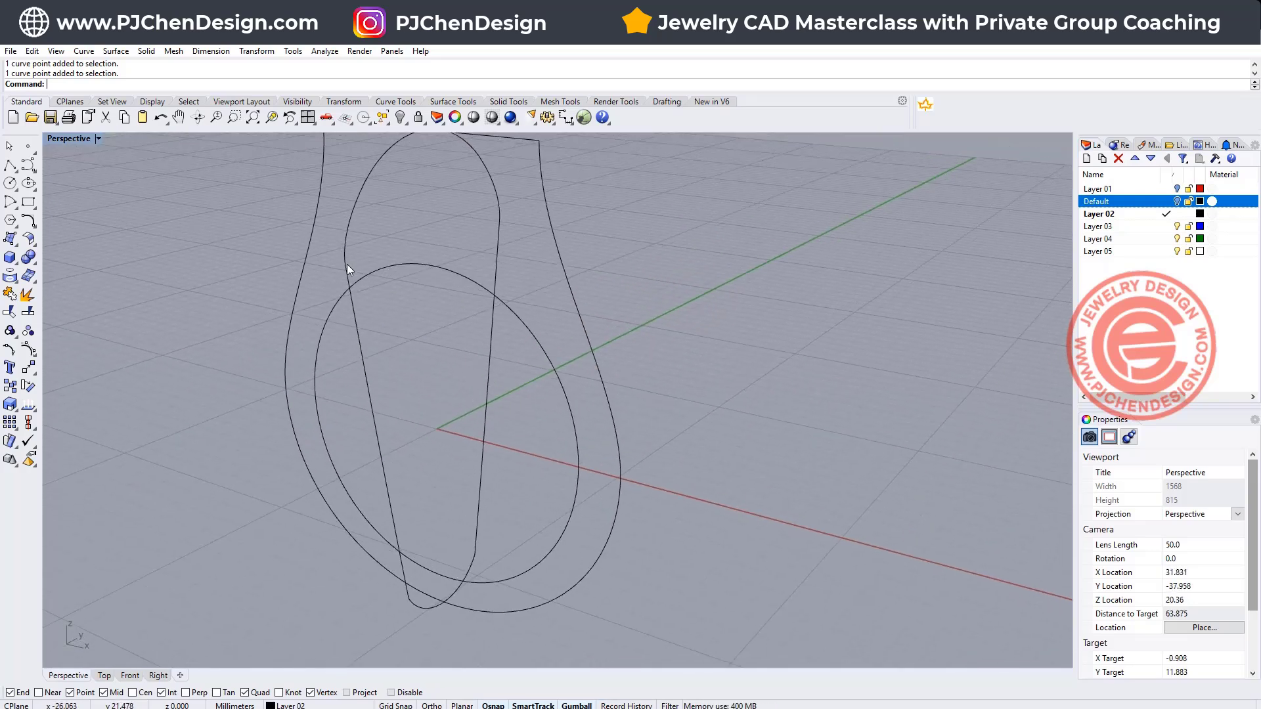
right_drag(652, 544, 418, 495)
scroll(447, 510, up, 2)
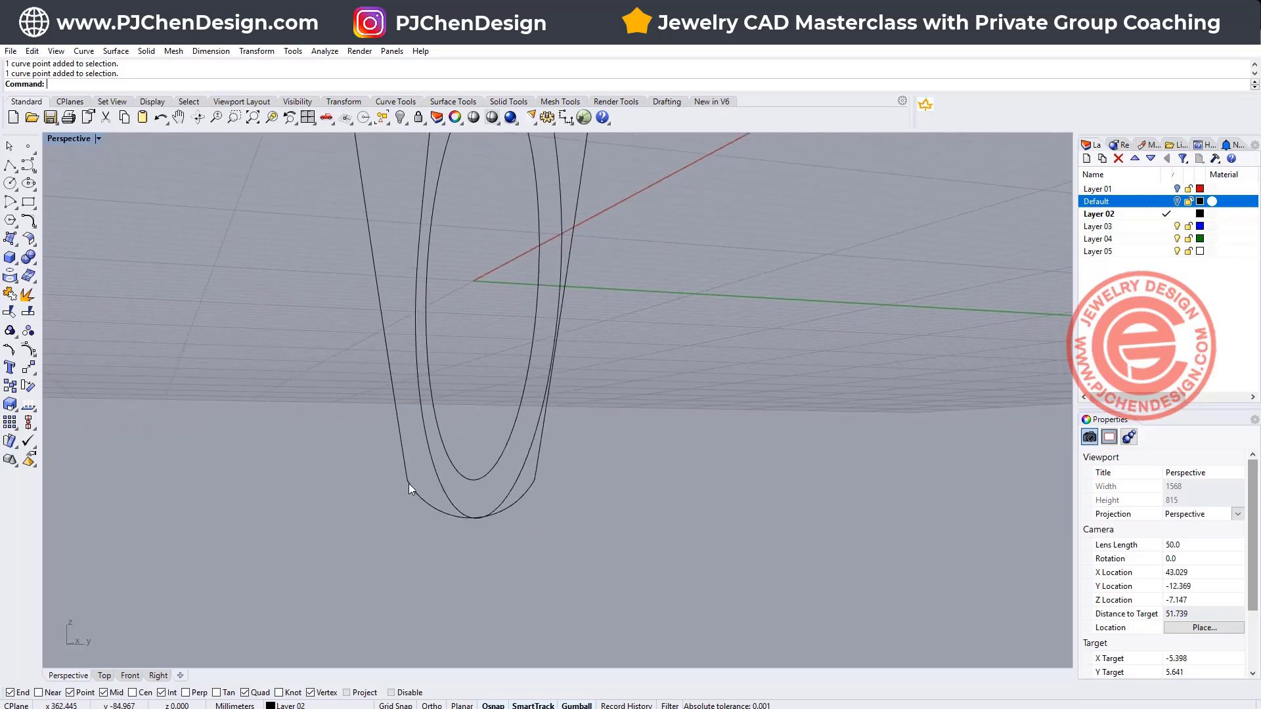
click(407, 483)
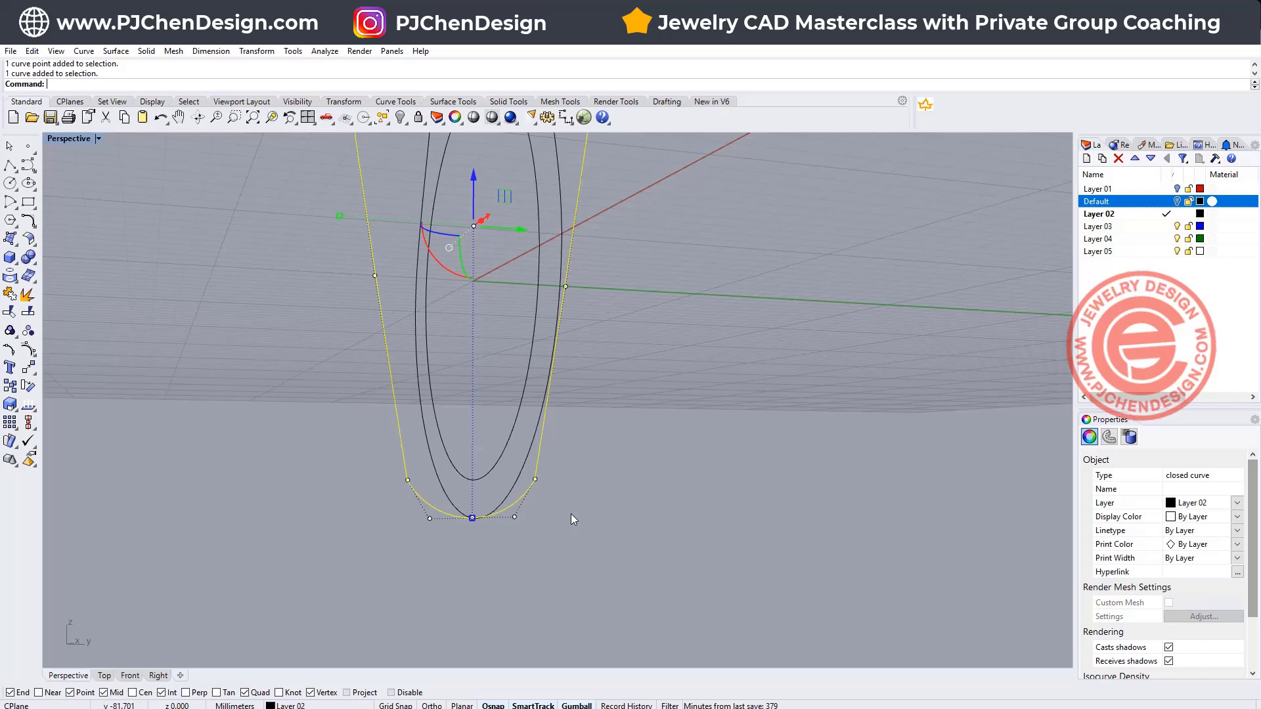
right_drag(574, 519, 546, 520)
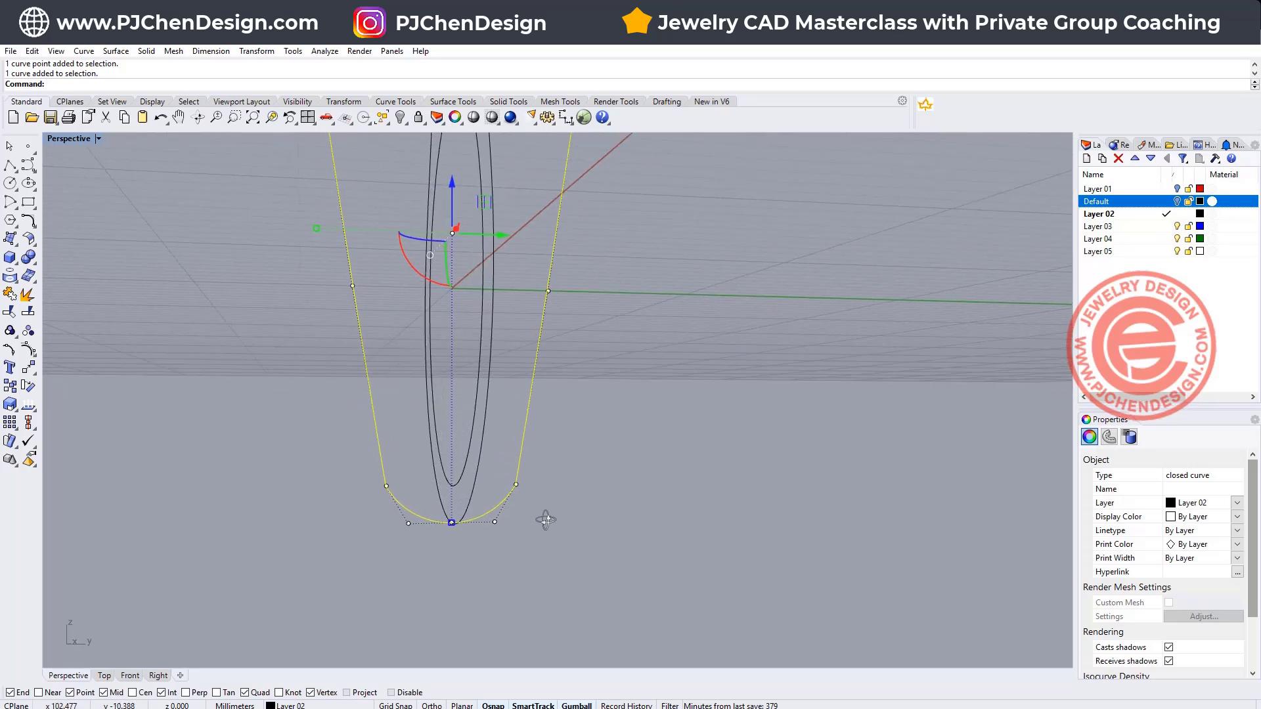
click(386, 486)
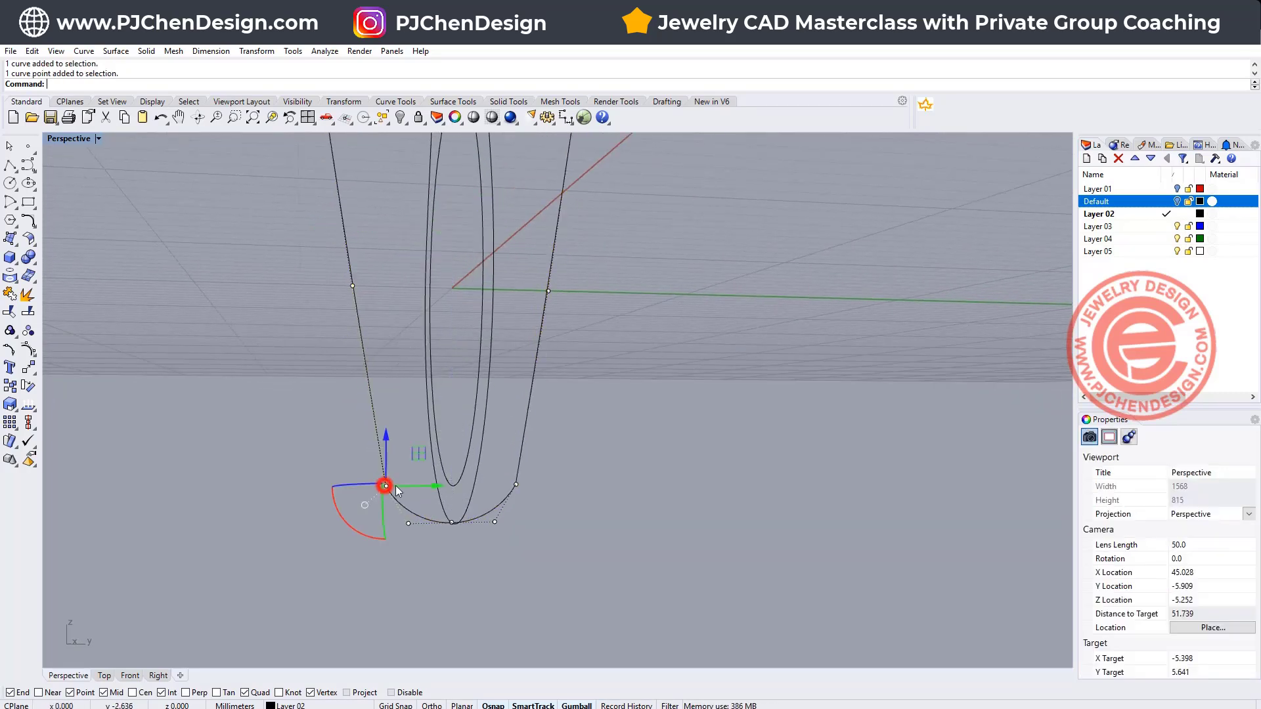
shift+click(517, 485)
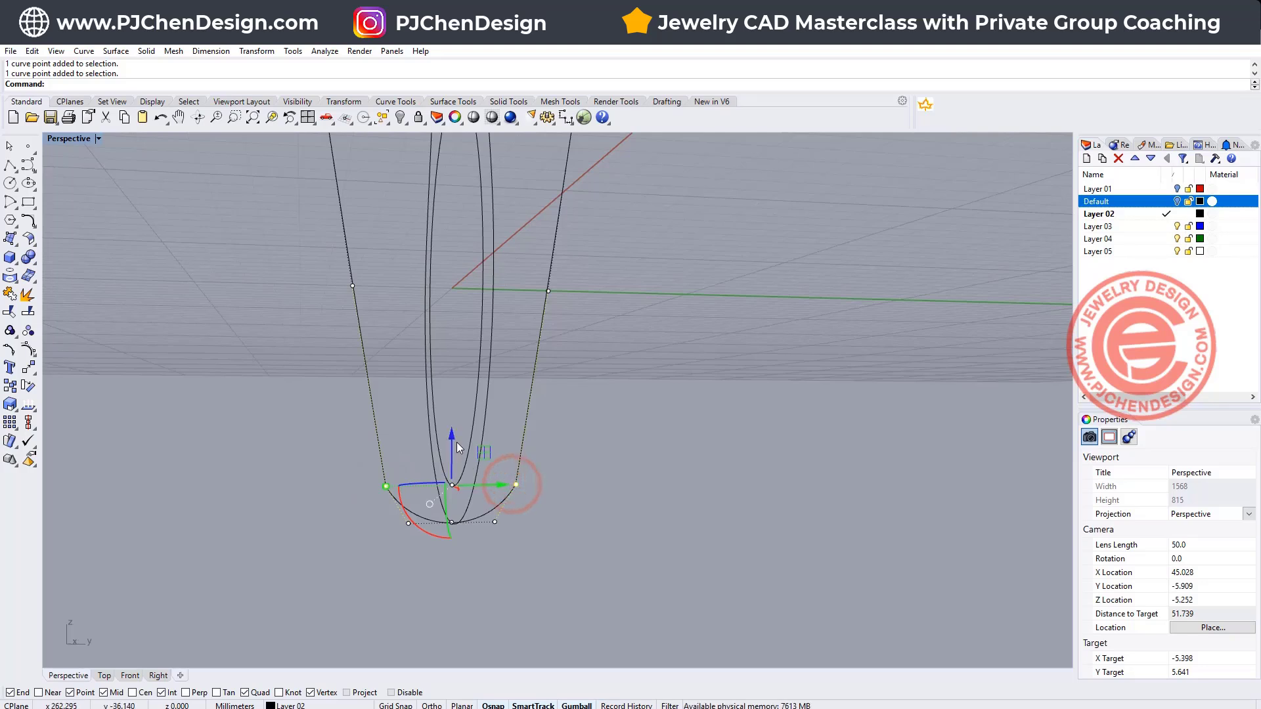
click(453, 440)
text(-)
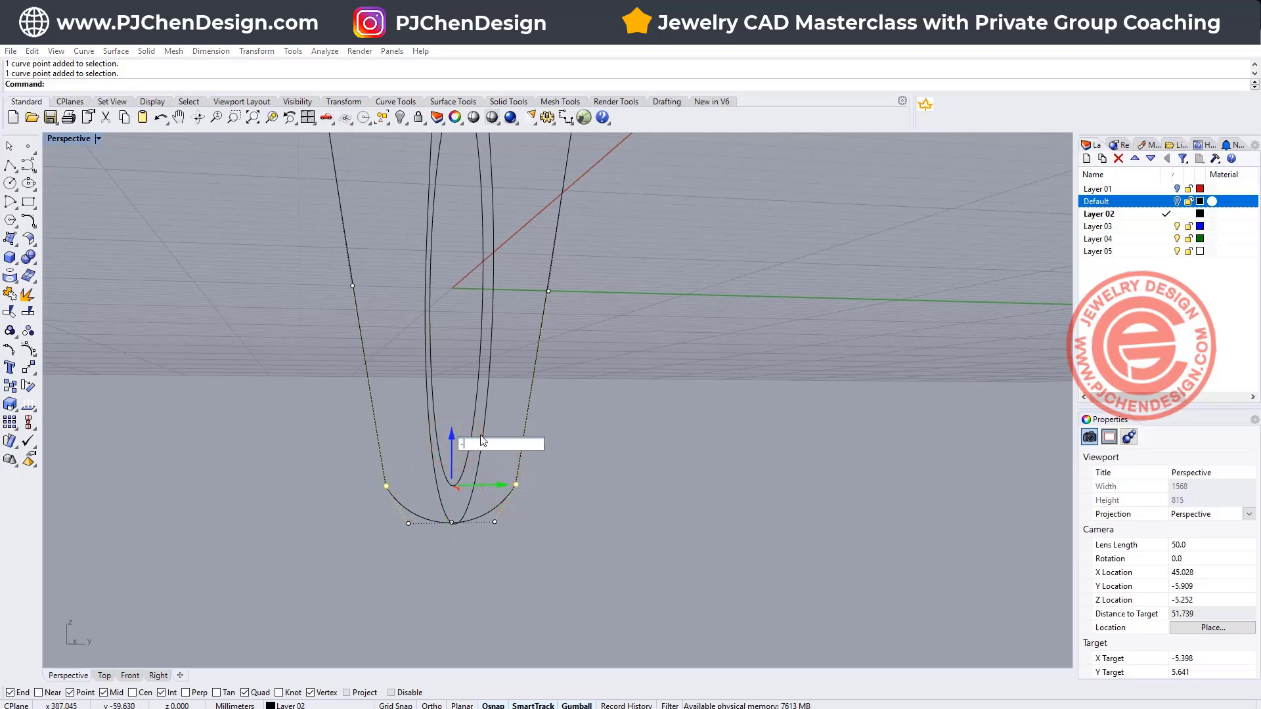
text(1)
key(Return)
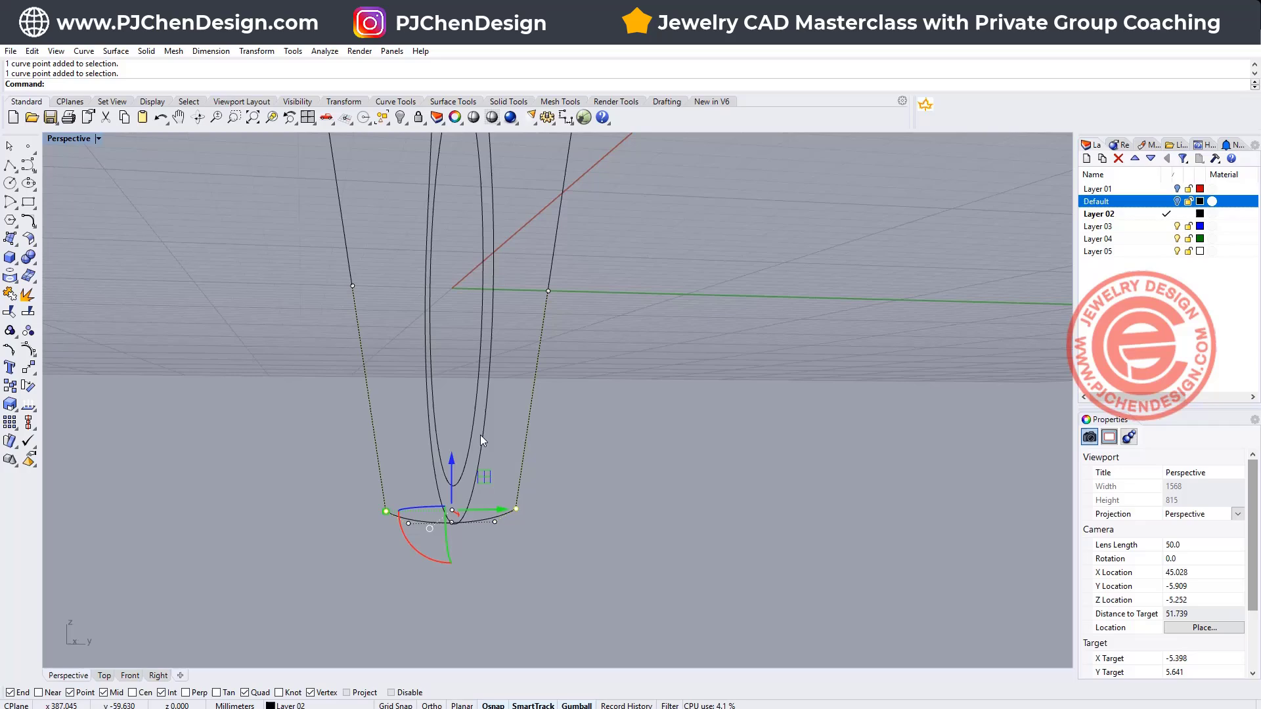
key(Escape)
key(Escape)
Extrude the front outline and finger-hole curve straight into a solid, about 7.3 mm to both sides
right_drag(650, 493, 652, 566)
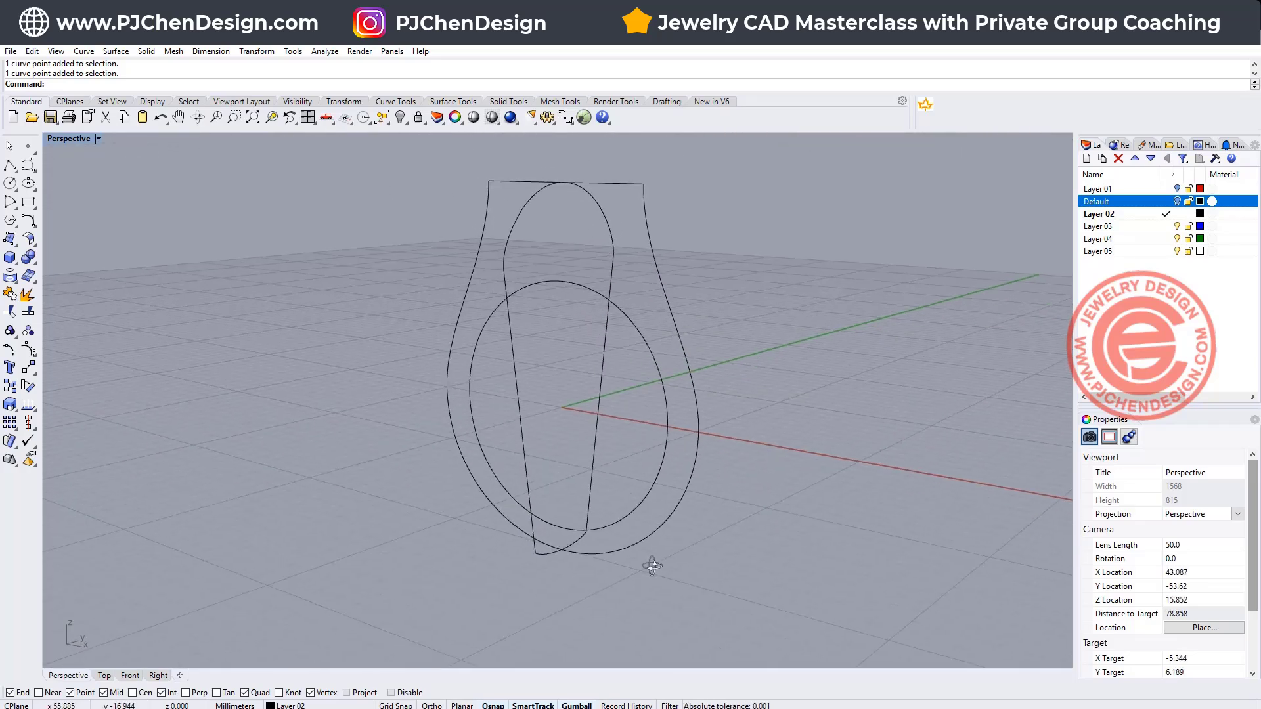
drag(731, 564, 638, 467)
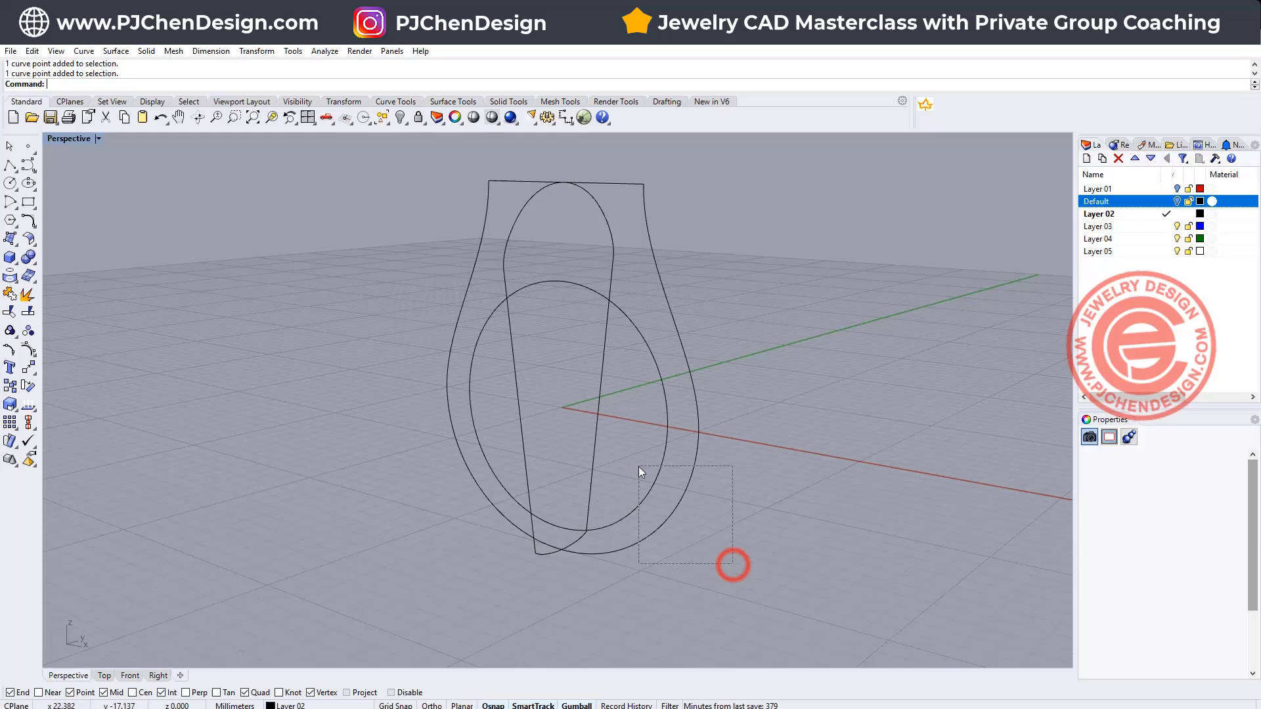
double_click(67, 138)
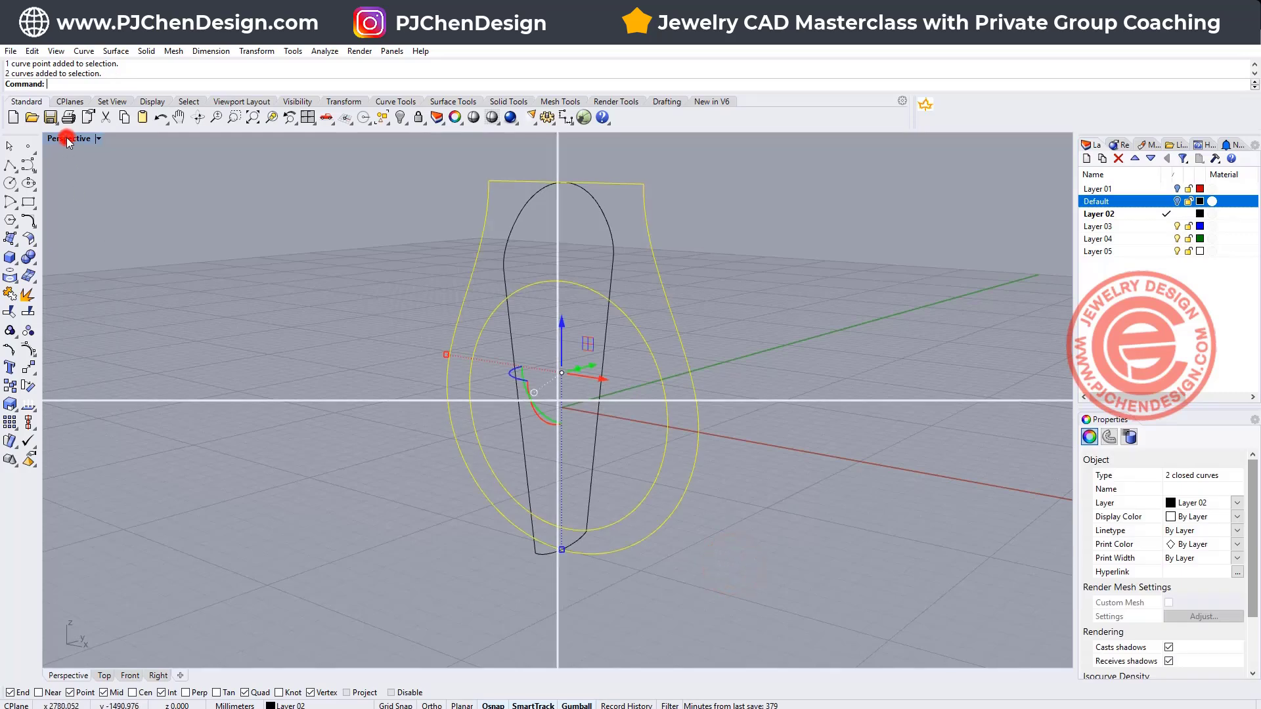
click(151, 52)
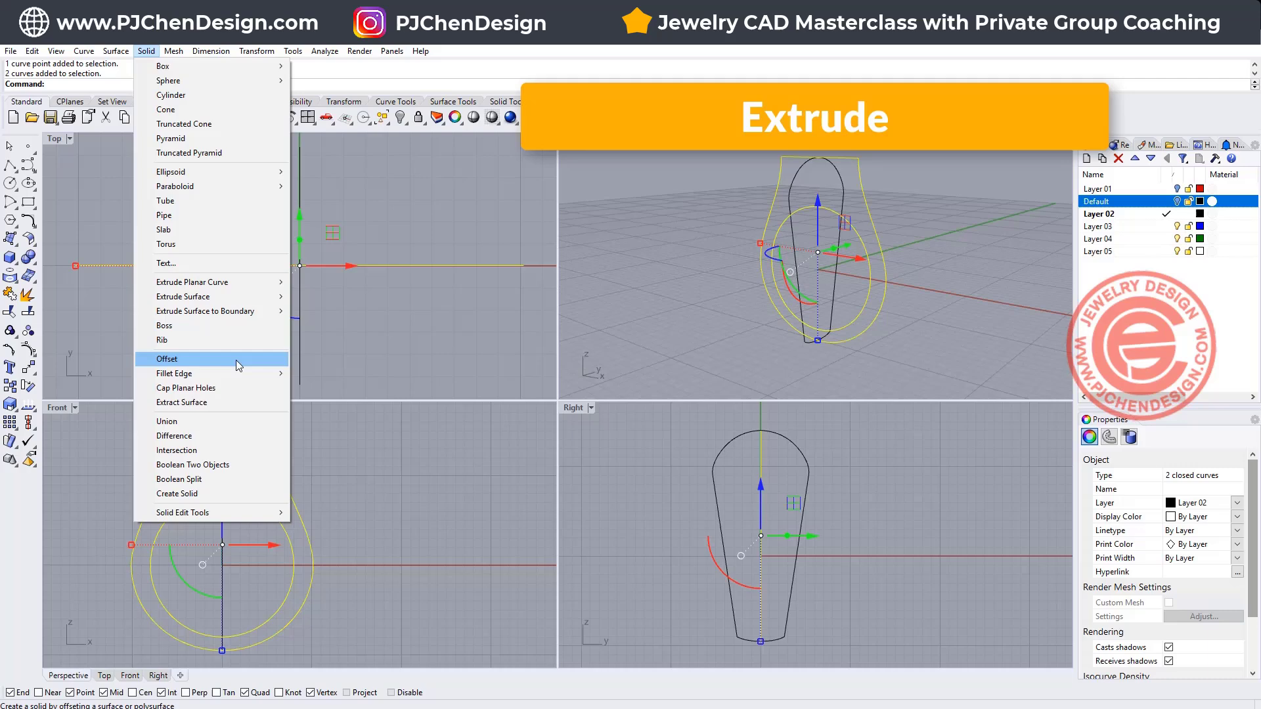
mouse_move(262, 283)
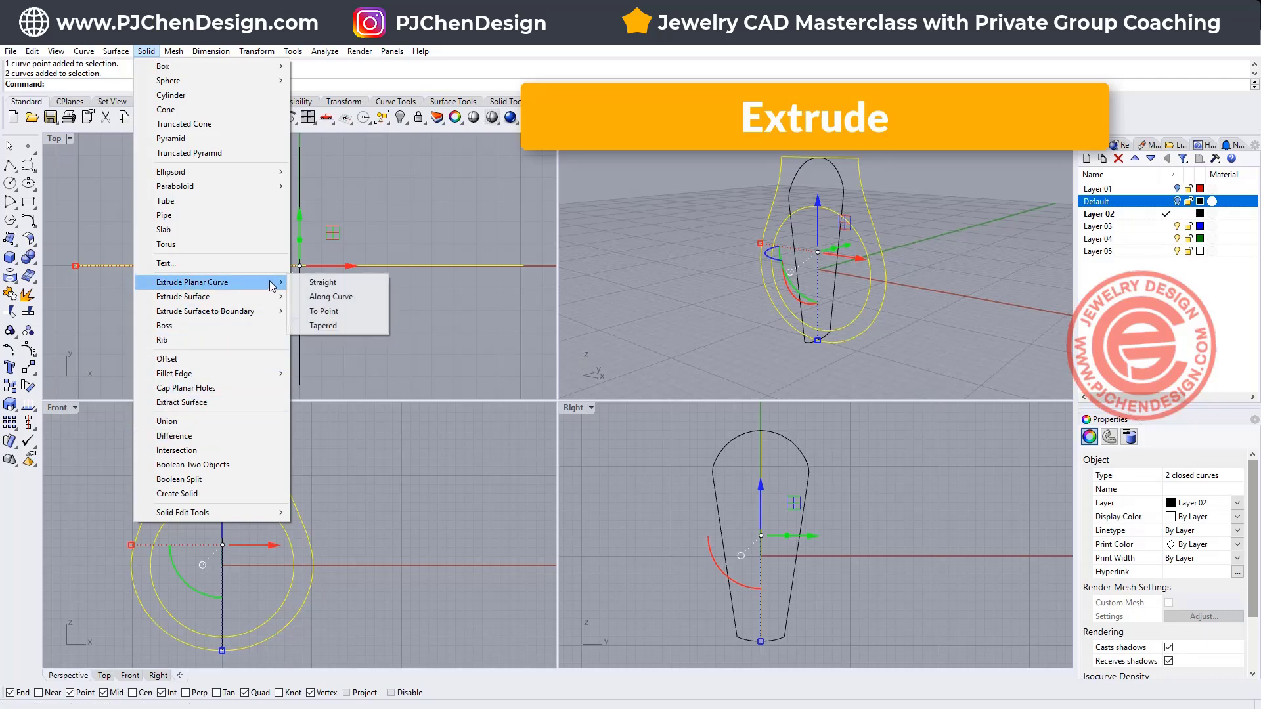
click(352, 283)
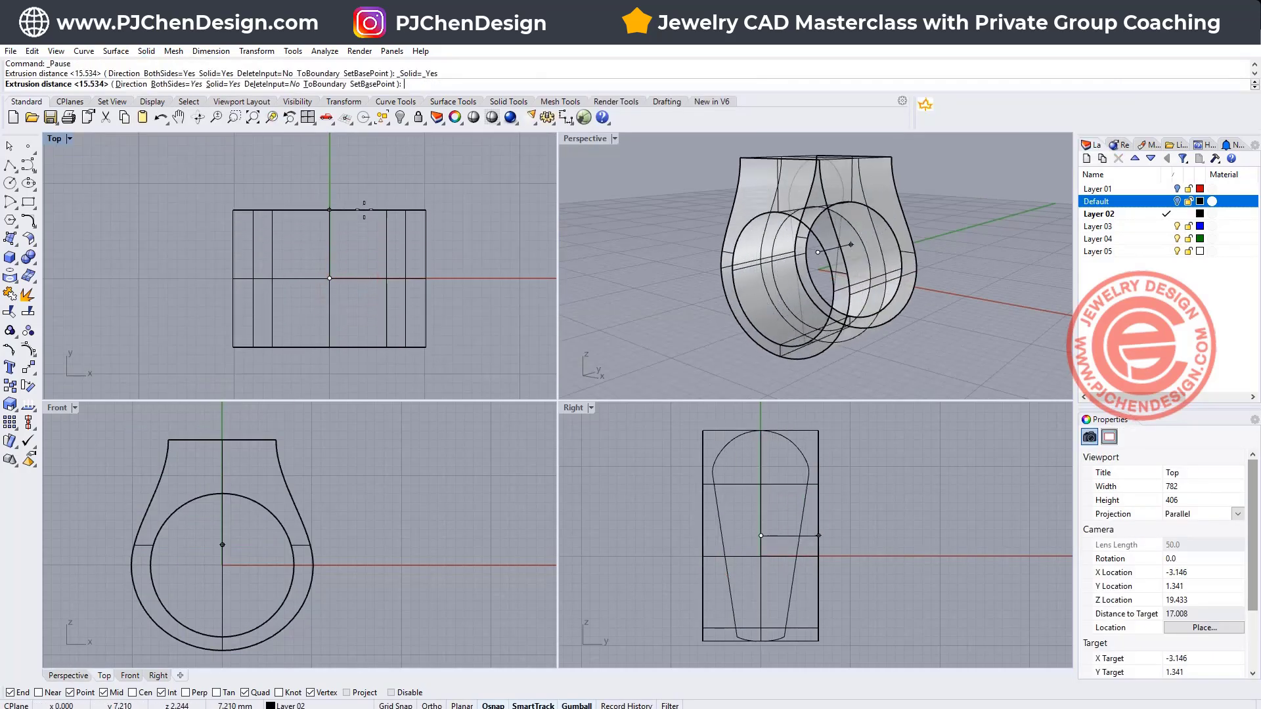
click(364, 209)
Extrude the side outline as a solid to both sides, extending beyond the full width of the front extrusion
click(807, 503)
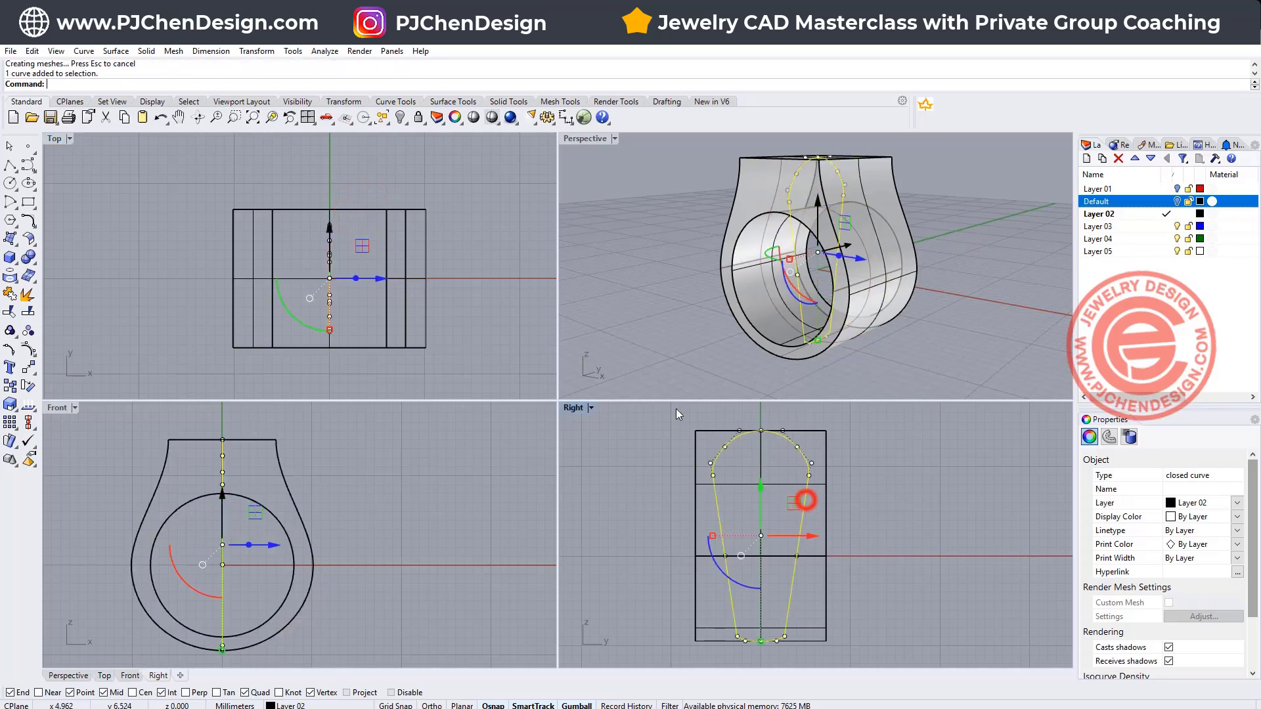
right_click(481, 266)
click(493, 273)
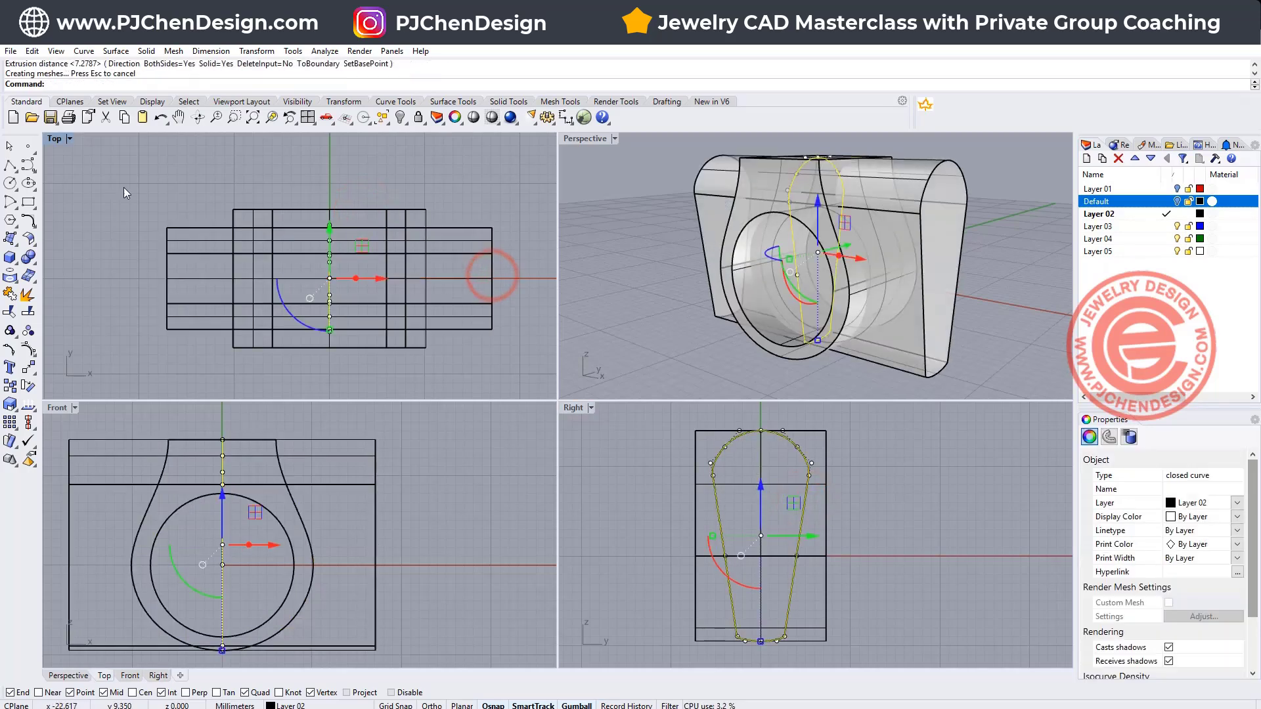
Create the ring body from the Boolean intersection of the front and side extrusions
click(28, 257)
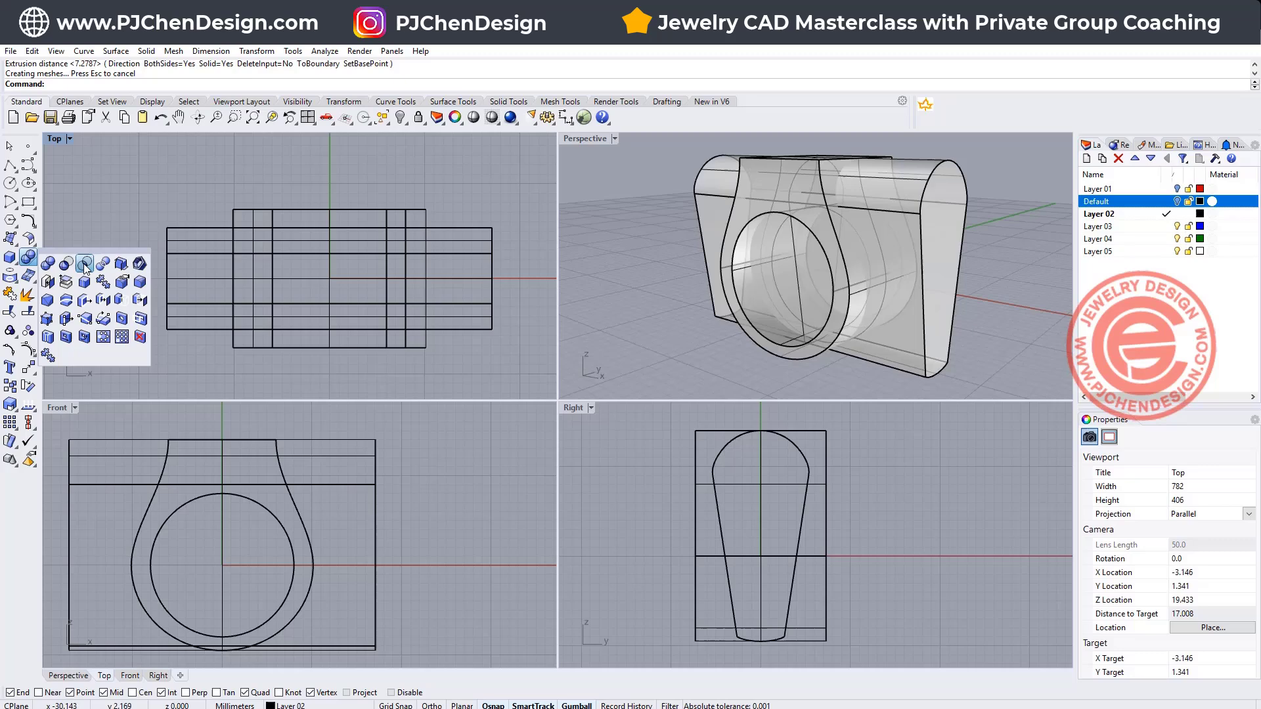
click(83, 264)
click(915, 344)
click(913, 342)
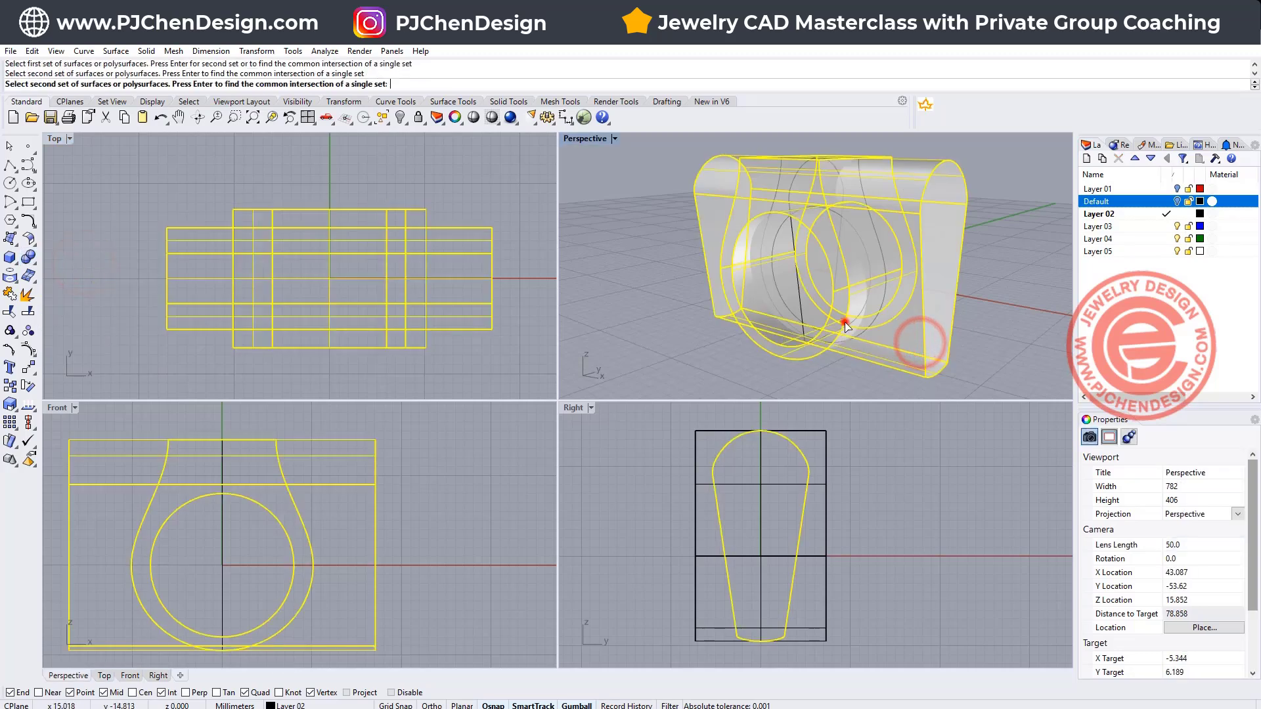
right_click(846, 322)
Examine the flattened underside of the shank and the gap between the finger hole and the straight edge above it
right_drag(788, 366, 723, 289)
scroll(822, 313, up, 10)
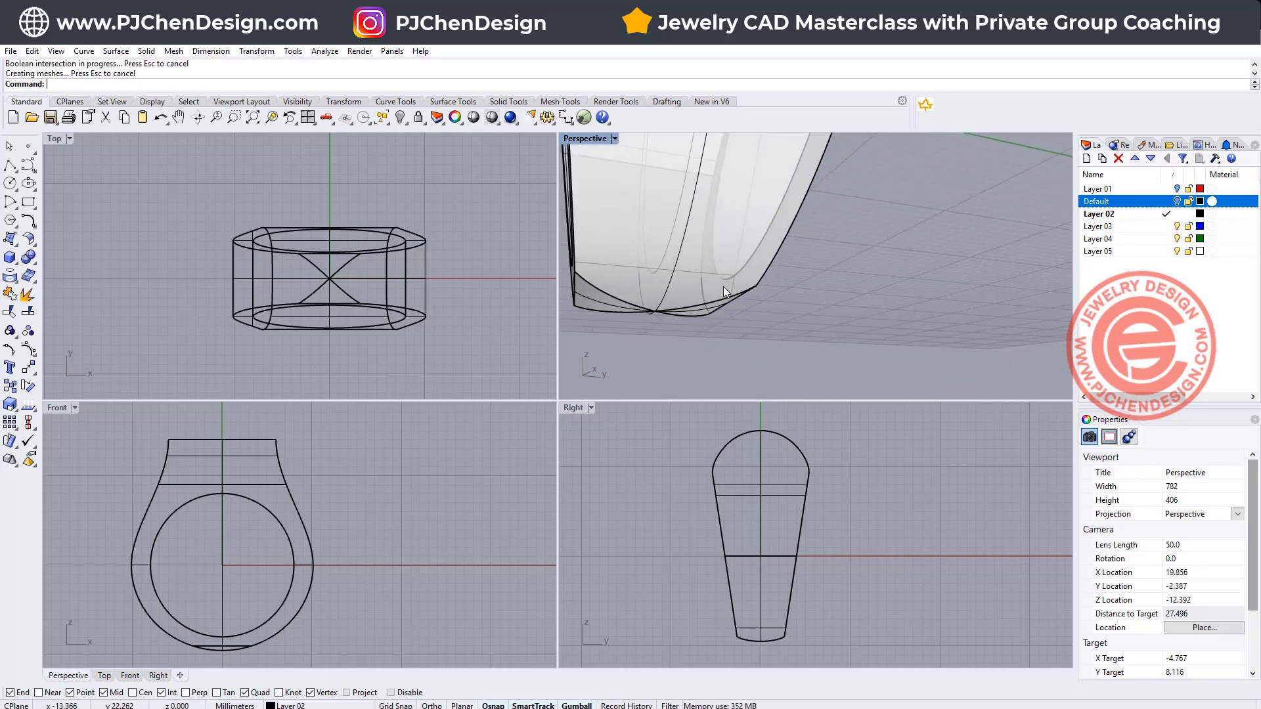
mouse_move(743, 336)
right_down()
mouse_move(644, 341)
mouse_move(721, 341)
right_up()
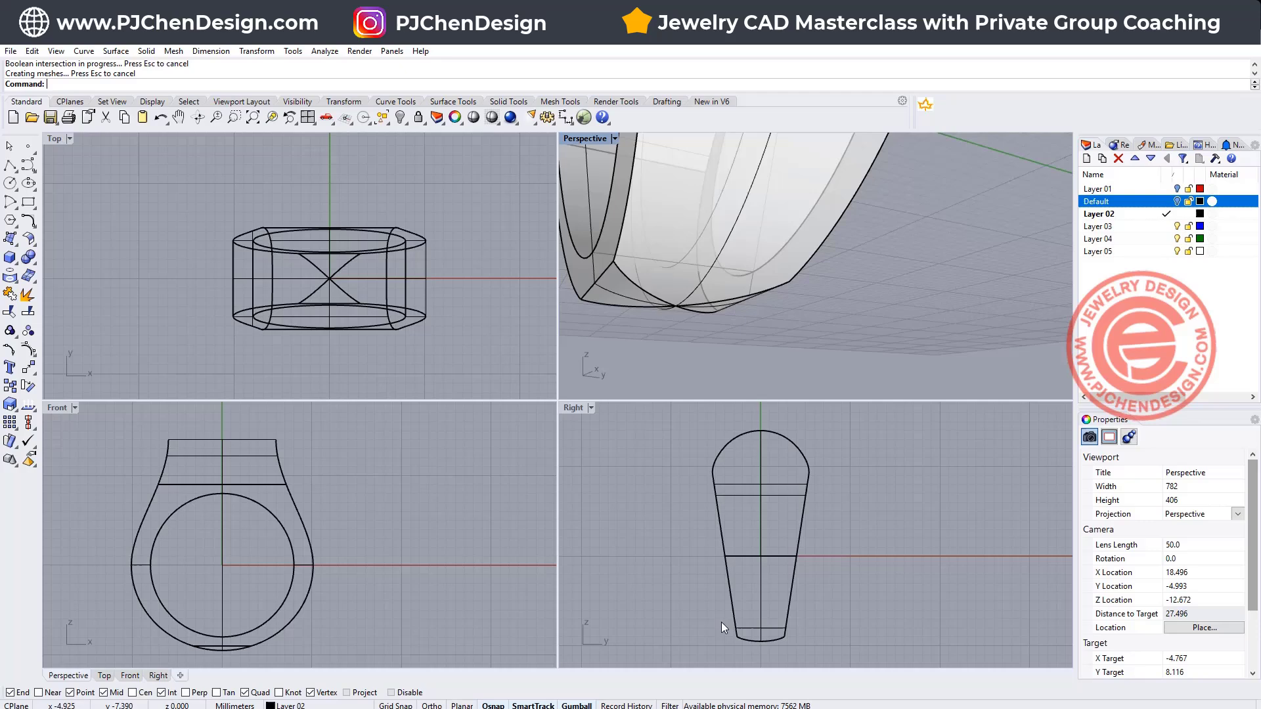
scroll(761, 642, up, 3)
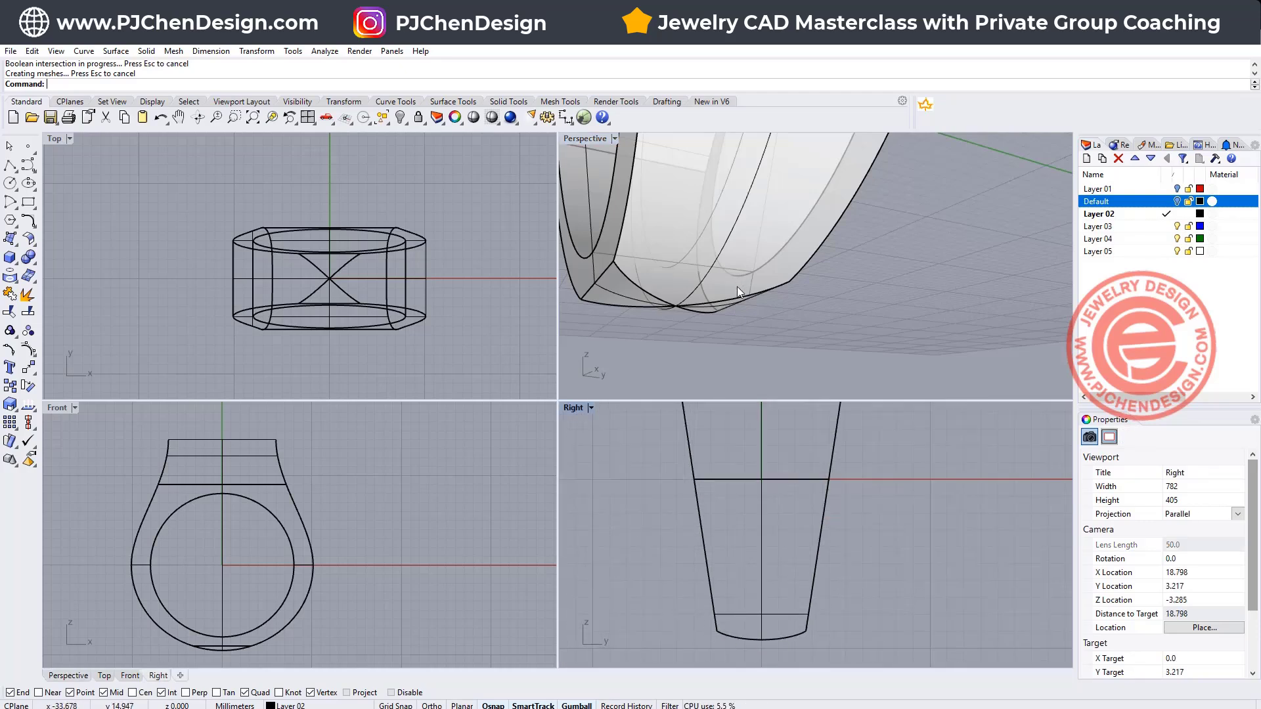
right_drag(737, 287, 670, 215)
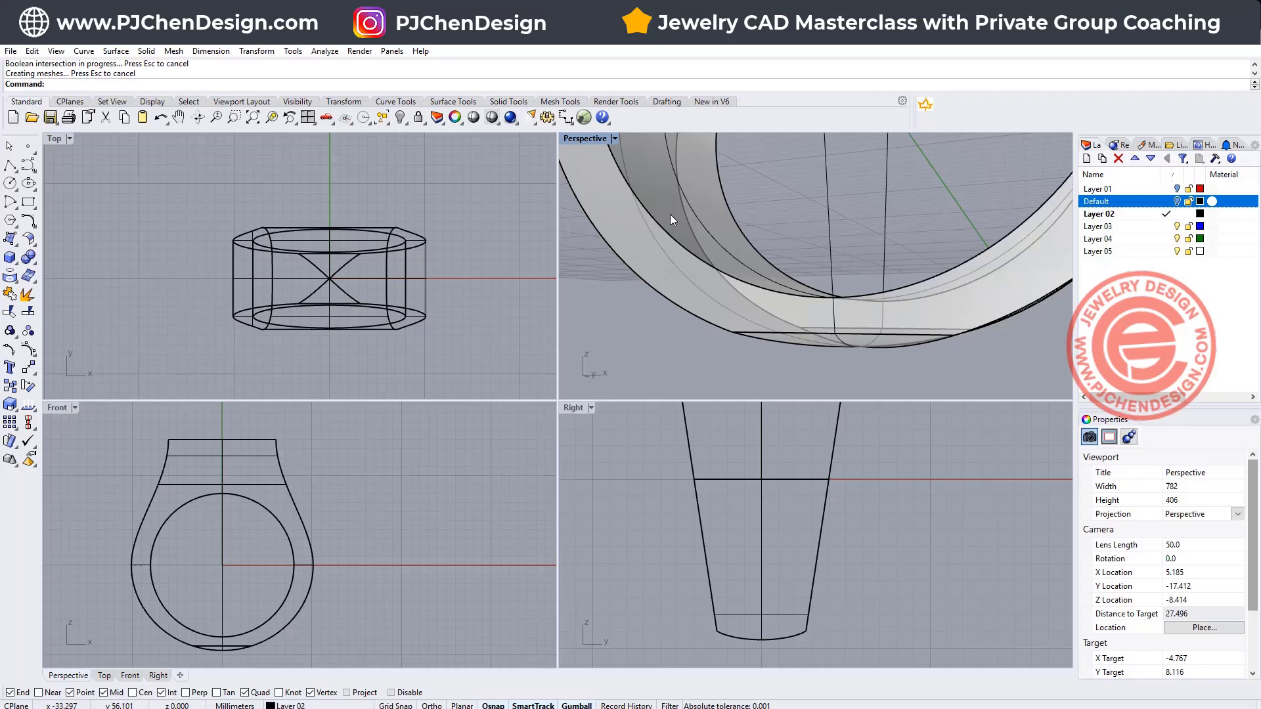
double_click(589, 141)
scroll(575, 234, down, 12)
shift+right_drag(575, 234, 472, 341)
right_drag(464, 227, 493, 383)
scroll(512, 262, up, 2)
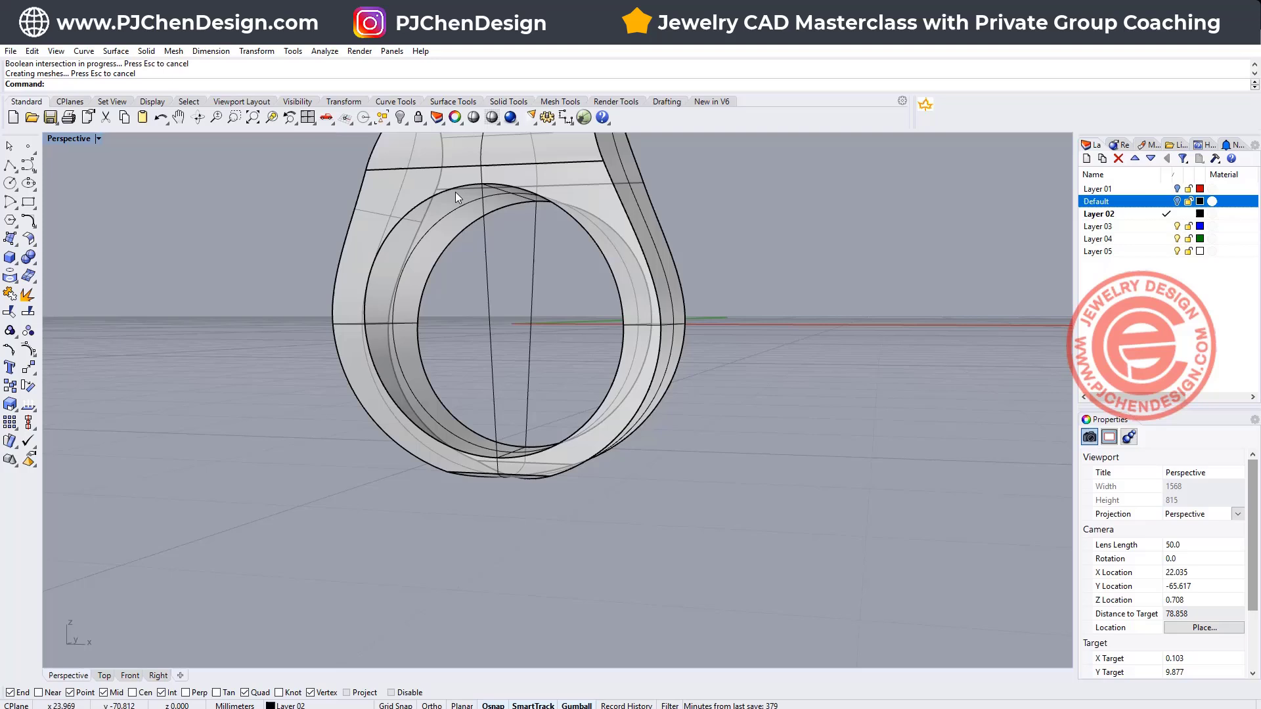
Fillet the front edge of the ring's finger hole with a 0.5 mm radius
right_click(148, 254)
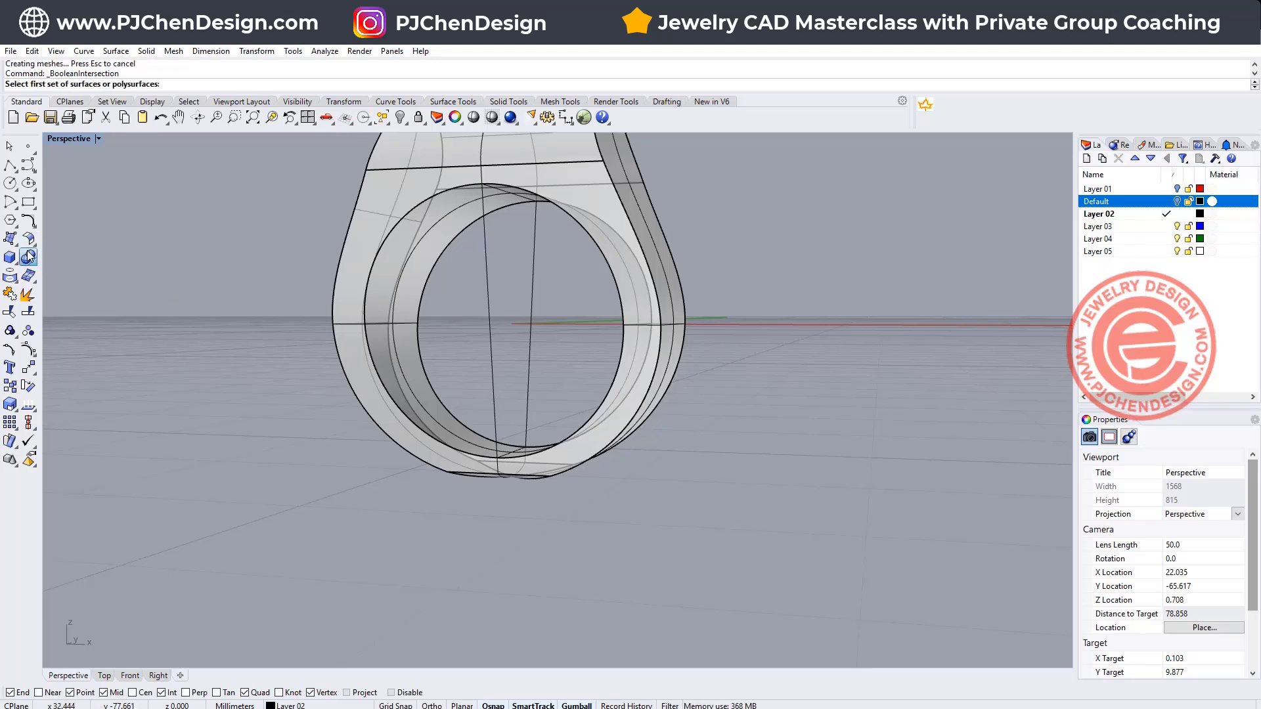
click(30, 258)
click(122, 280)
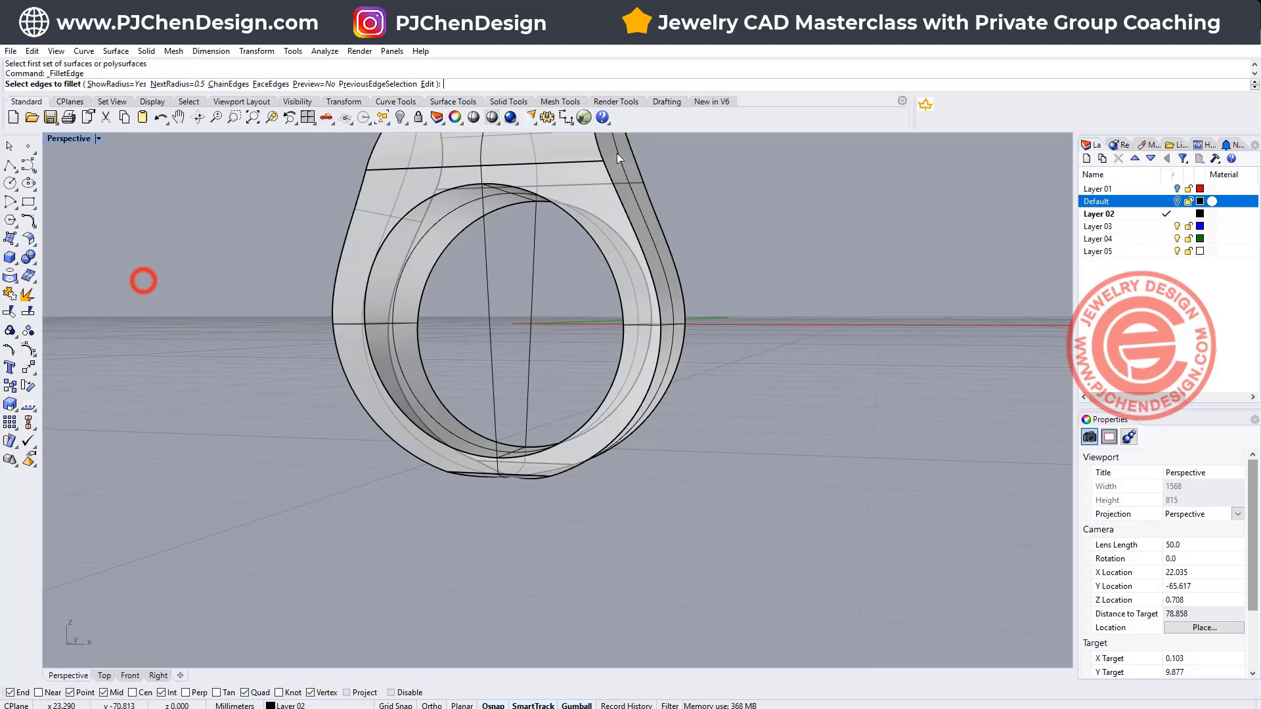
click(589, 235)
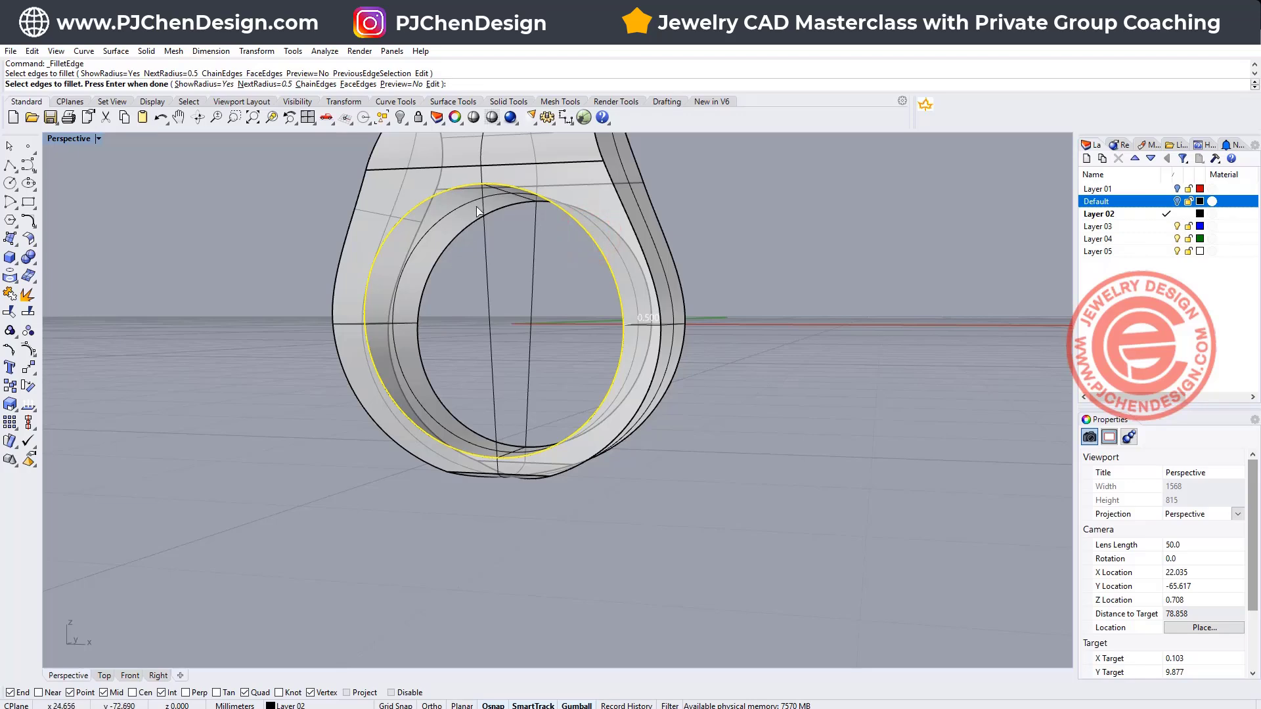
right_drag(512, 281, 561, 297)
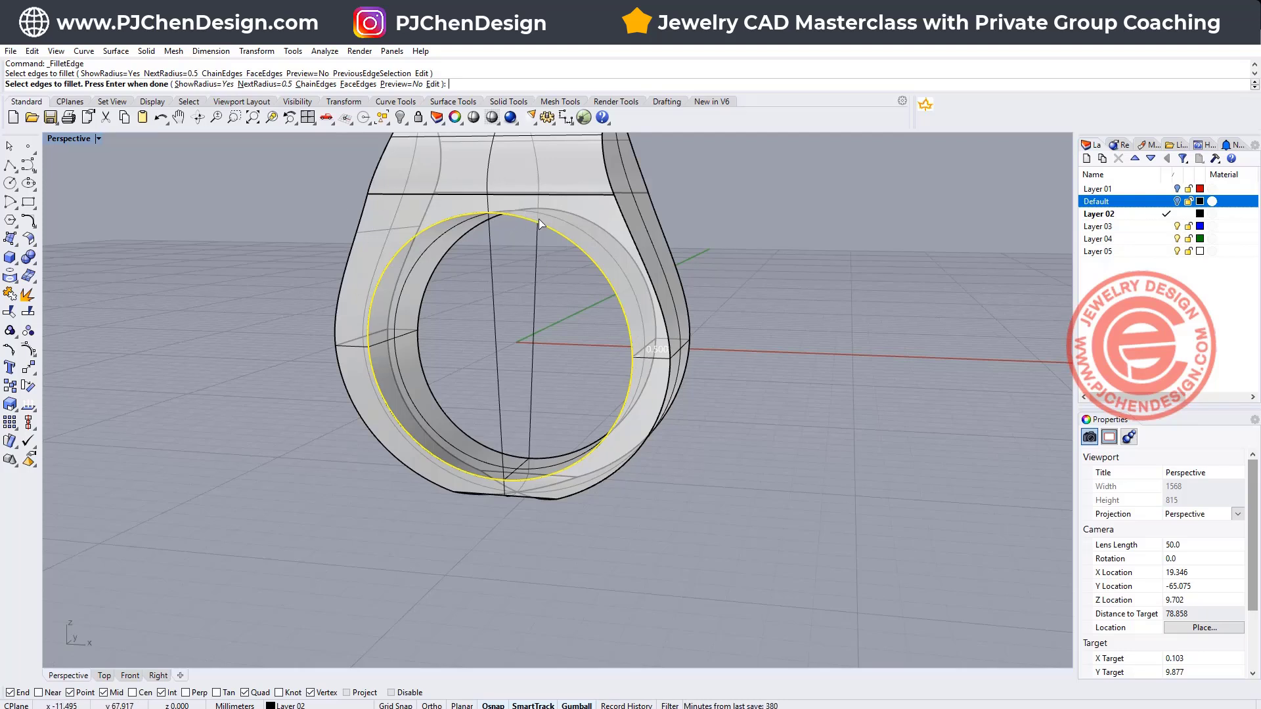
right_drag(763, 412, 814, 400)
key(Return)
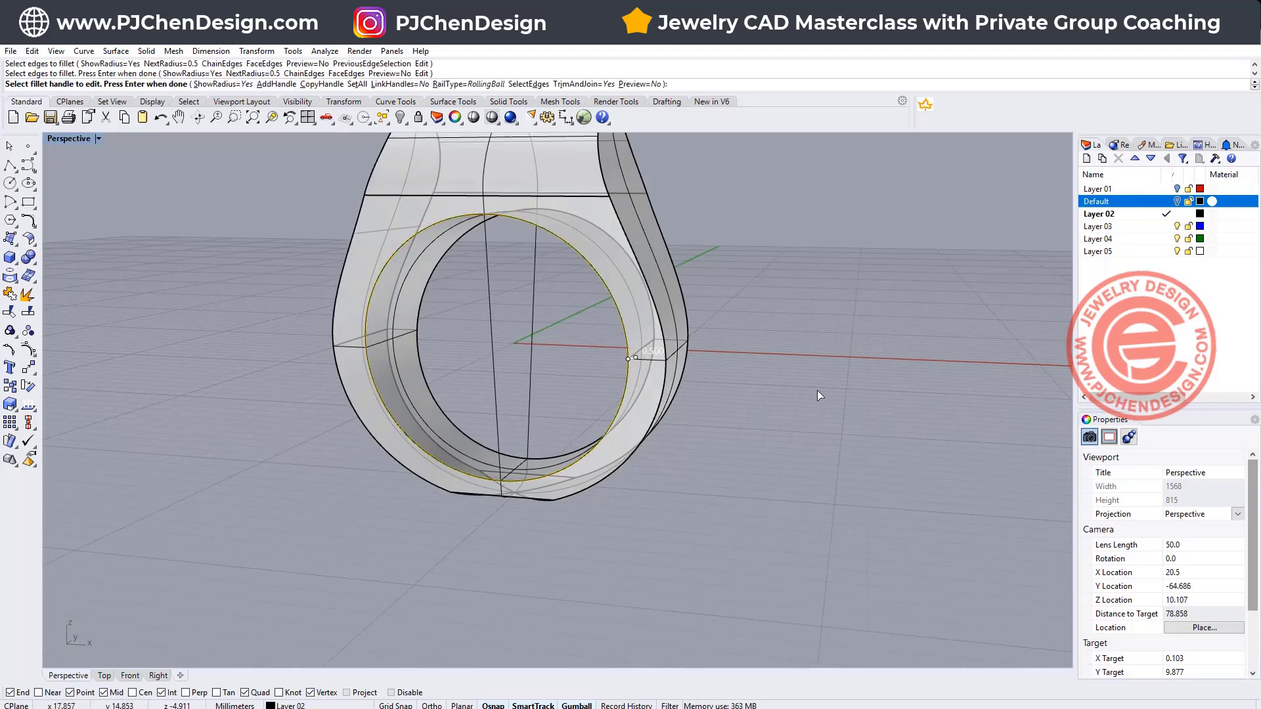
right_drag(631, 422, 581, 220)
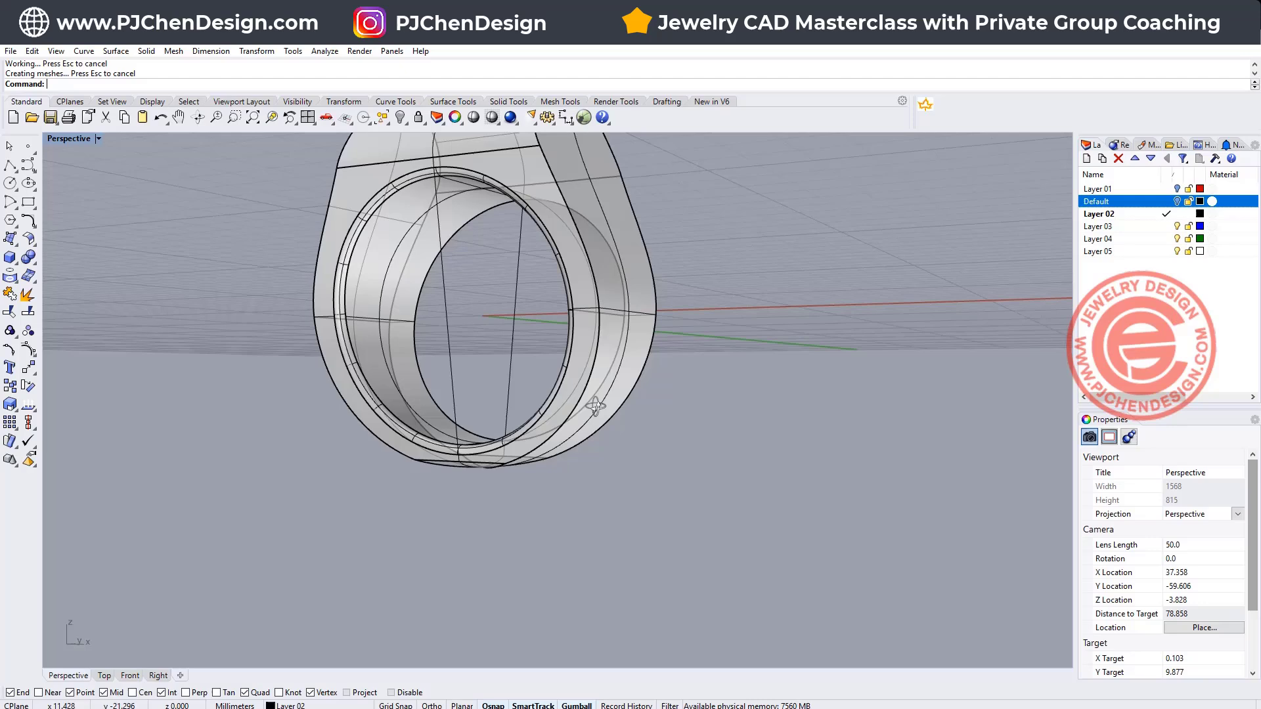
Delete the filleted ring body, leaving only the outline curves
scroll(589, 306, up, 3)
right_drag(590, 306, 538, 387)
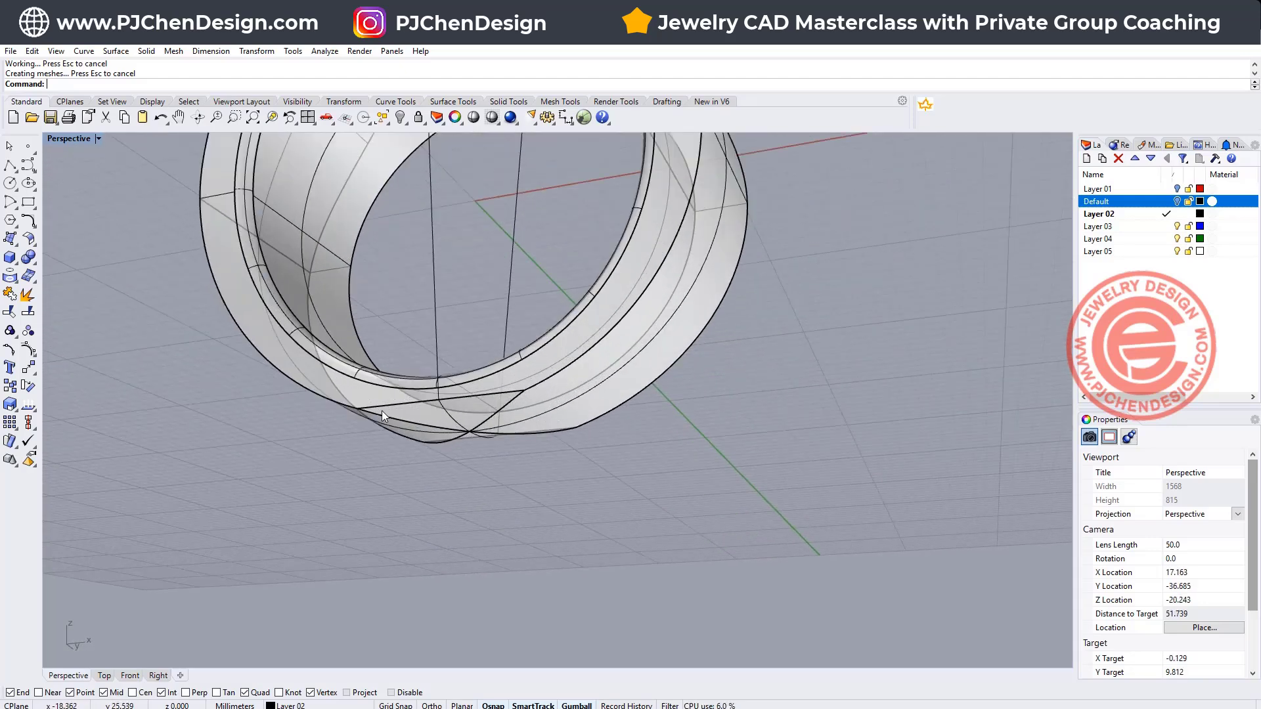
scroll(629, 425, down, 4)
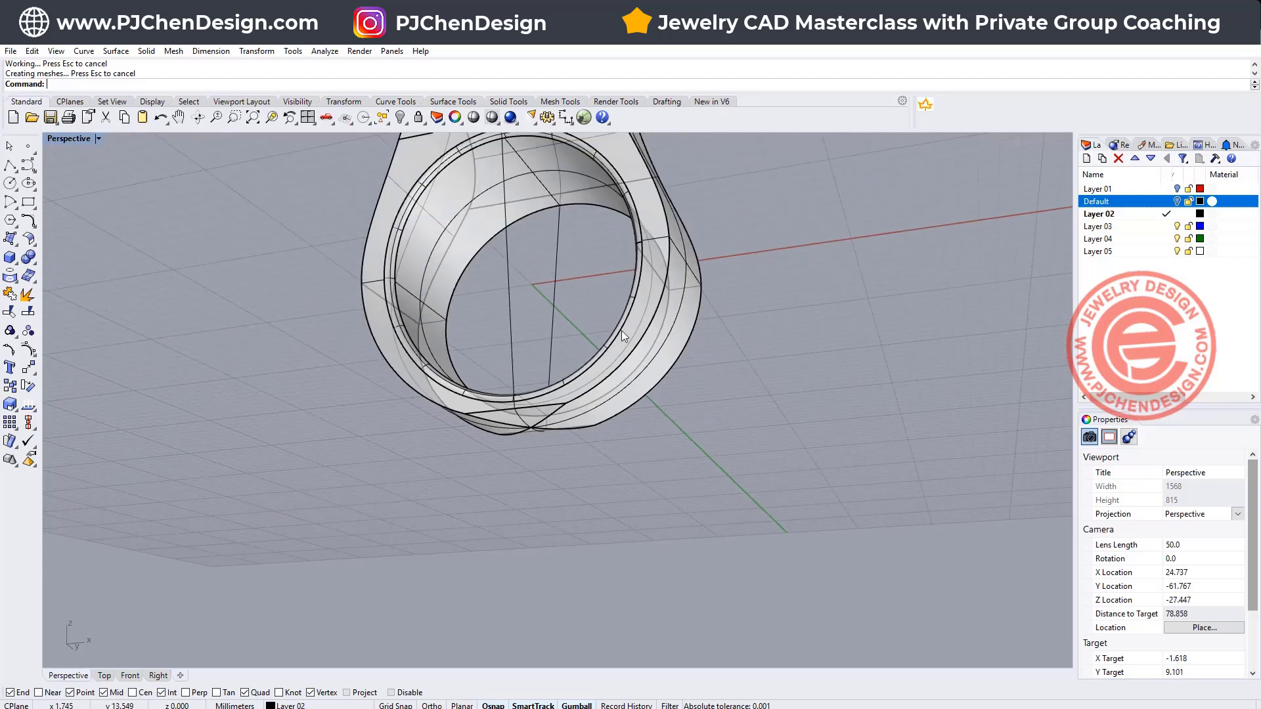
right_drag(622, 308, 626, 371)
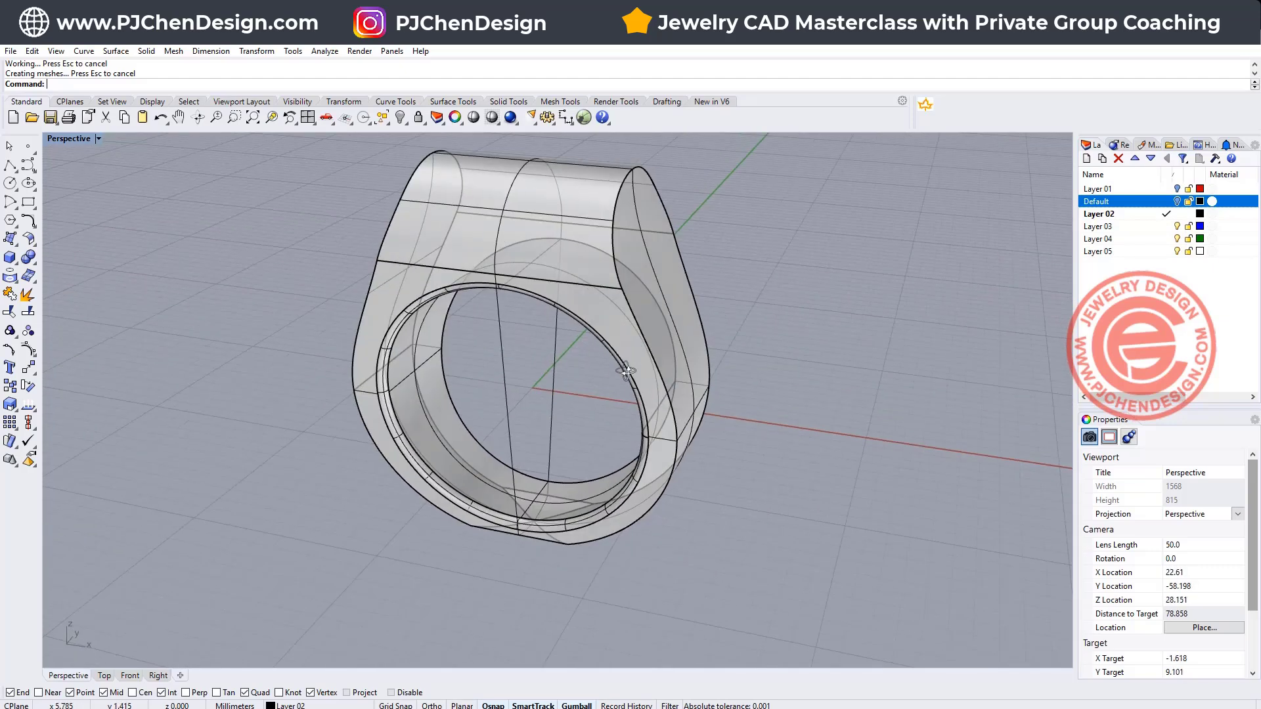
click(689, 306)
key(Delete)
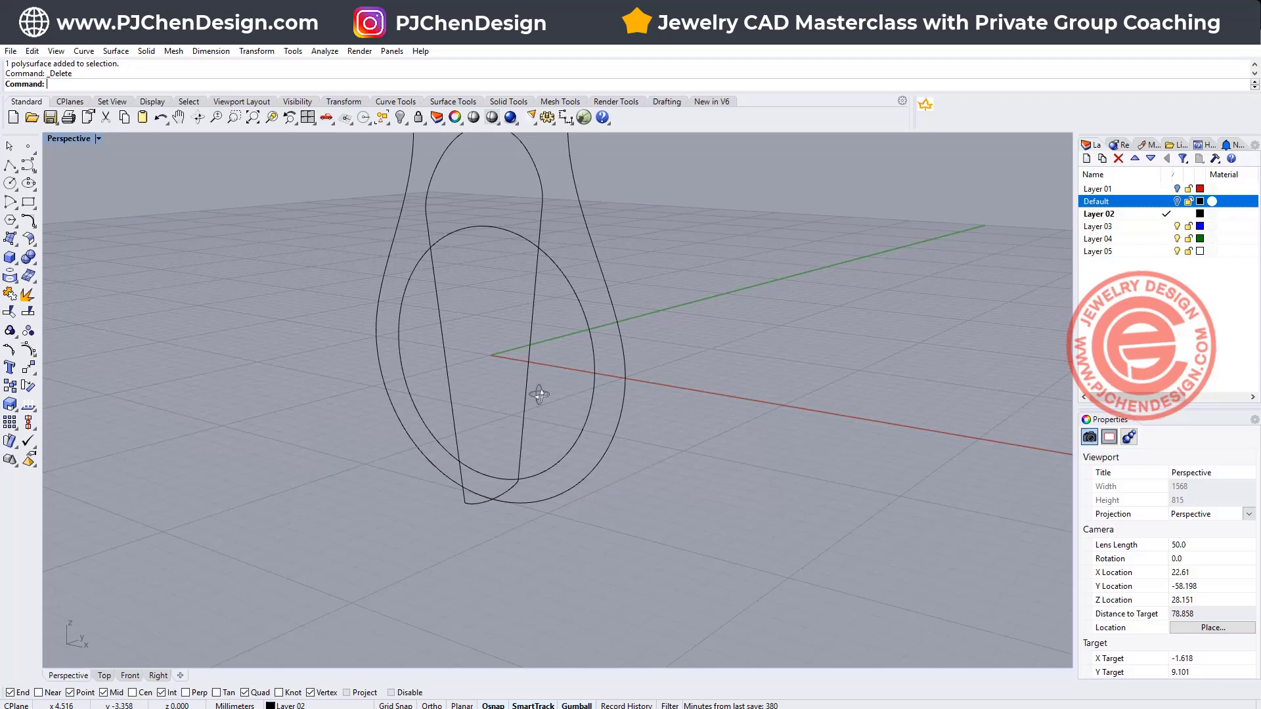
Move the five bottom control points of the side outline straight down, so its curved base sits well below the front outline
right_drag(538, 394, 463, 376)
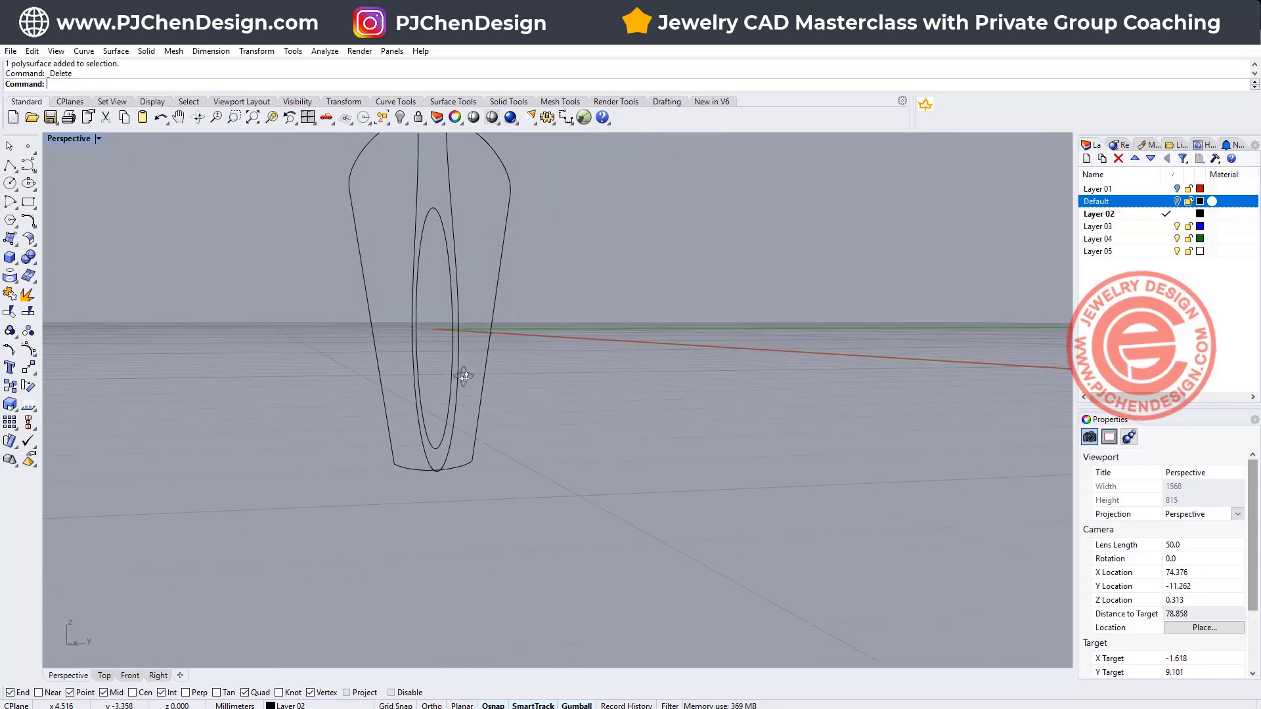
click(463, 466)
drag(336, 443, 518, 491)
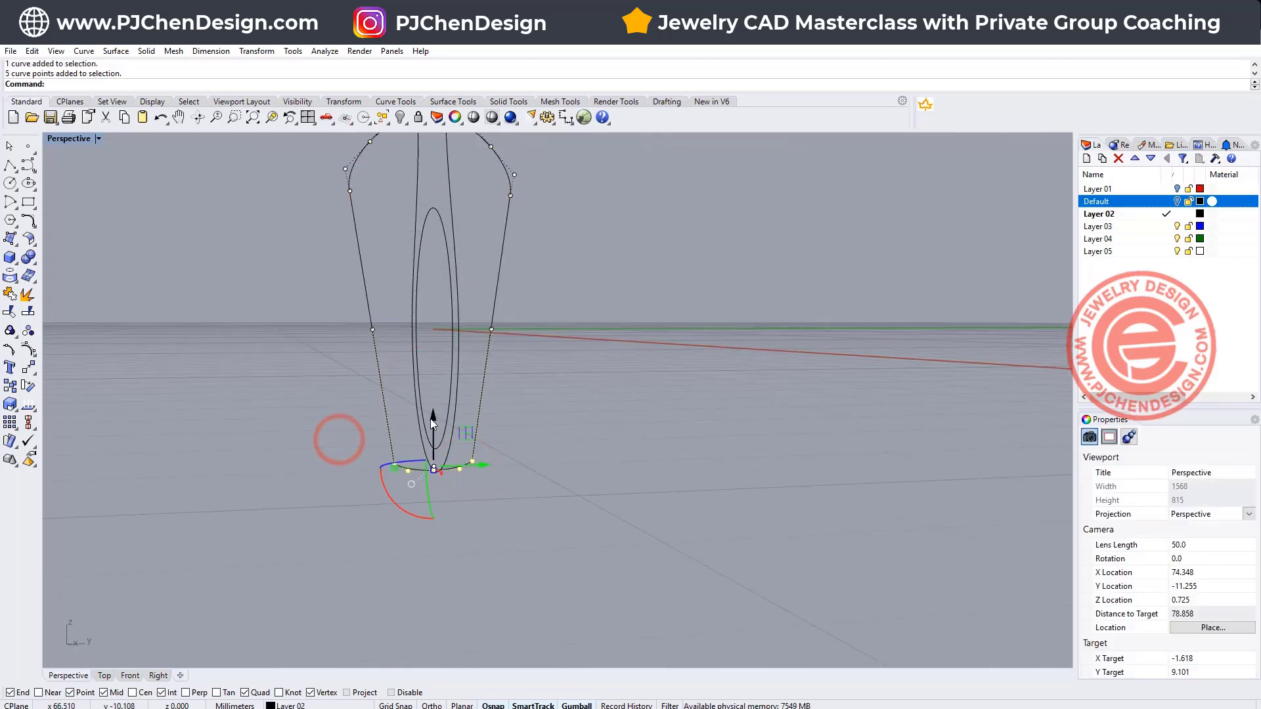
drag(432, 414, 441, 467)
key(Escape)
key(Escape)
right_drag(636, 484, 454, 456)
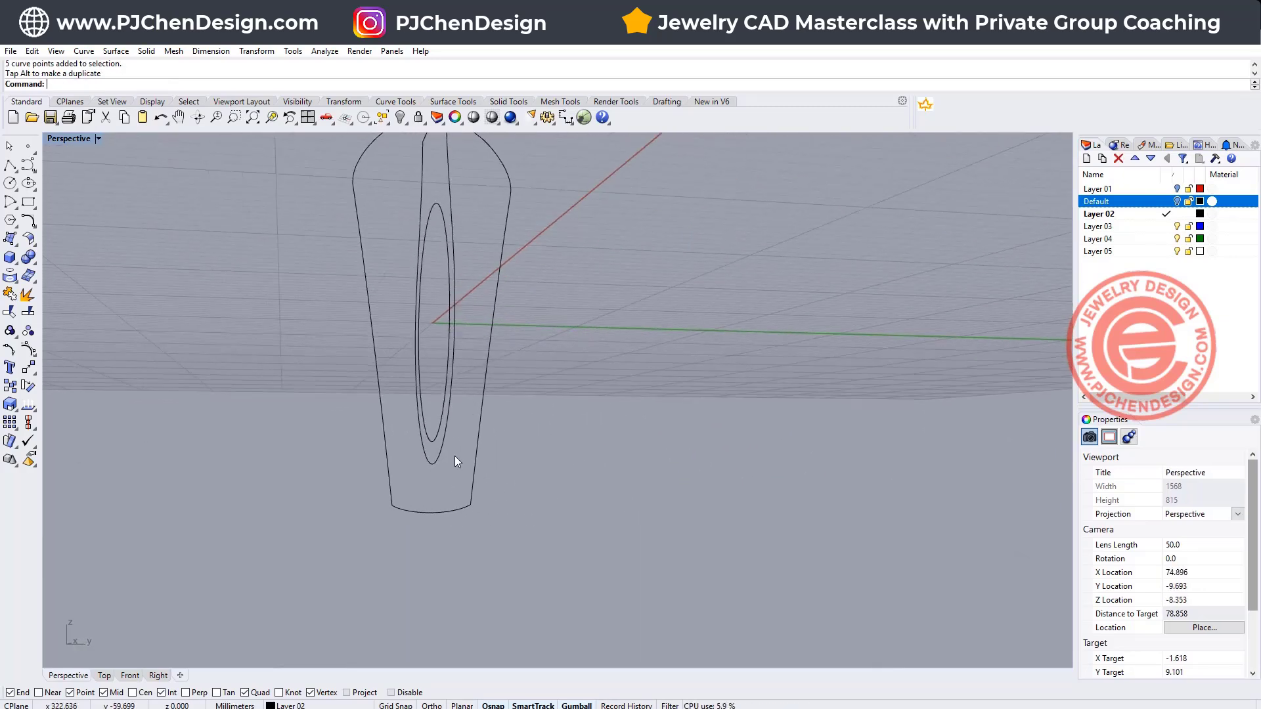
right_drag(445, 404, 635, 306)
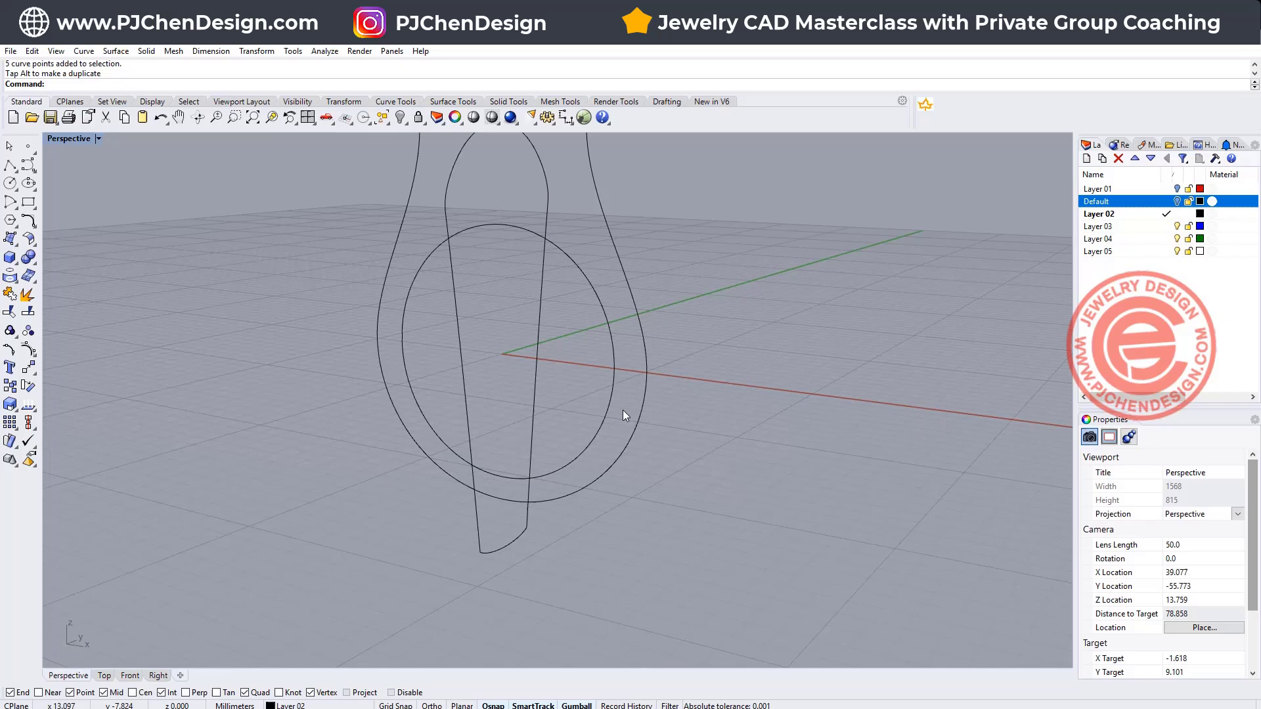
scroll(624, 414, down, 3)
scroll(577, 460, up, 3)
click(565, 459)
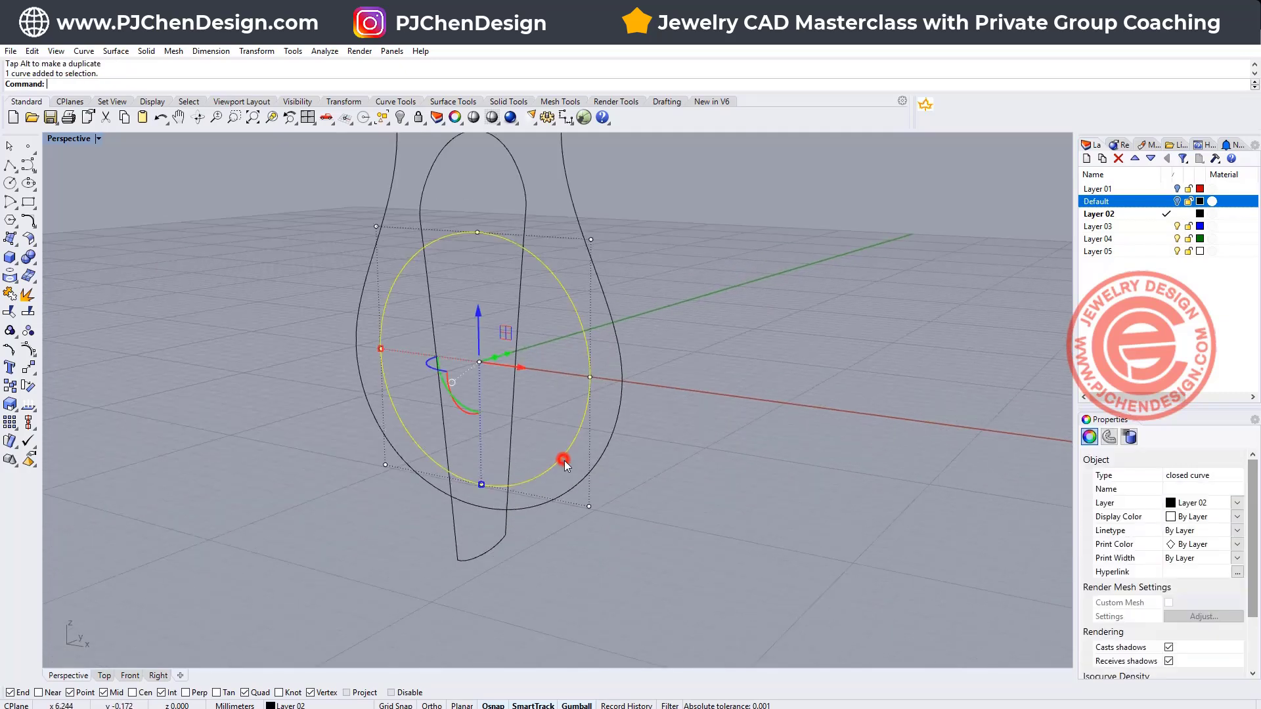
click(590, 472)
click(744, 492)
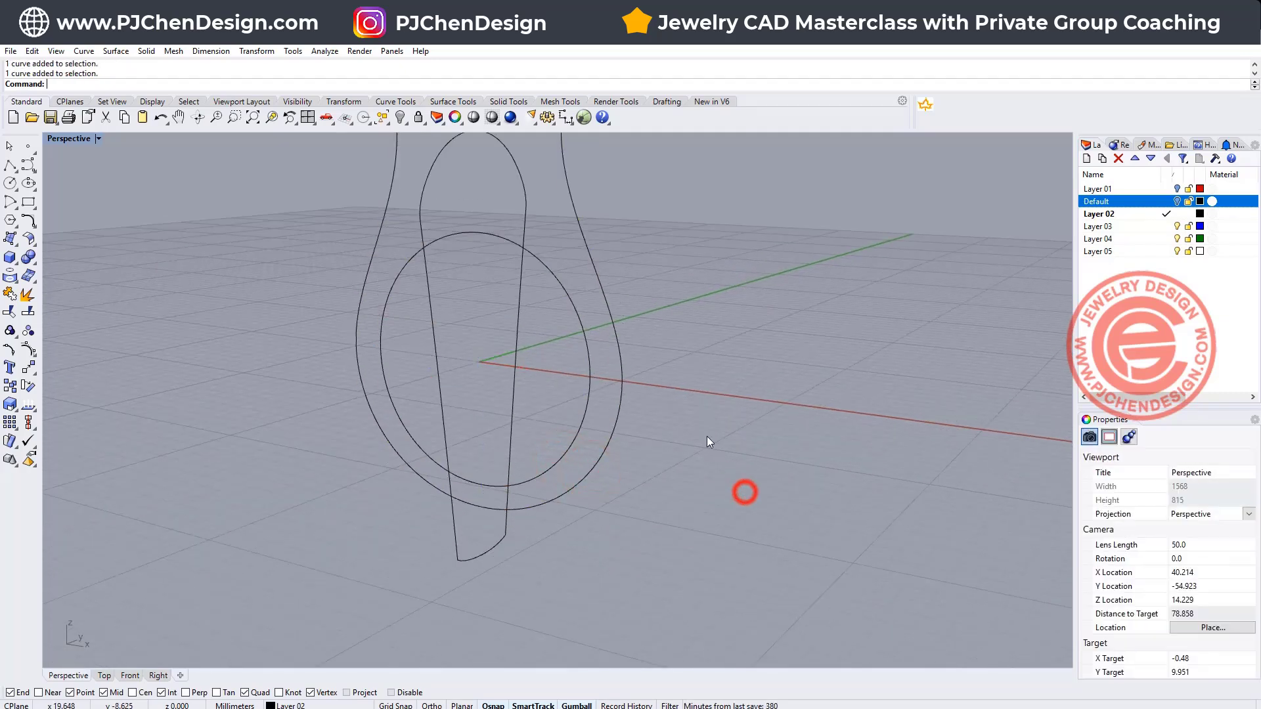
Extrude the lengthened side outline straight into a solid, about 23 mm to both sides
scroll(699, 424, down, 2)
shift+right_drag(687, 402, 676, 430)
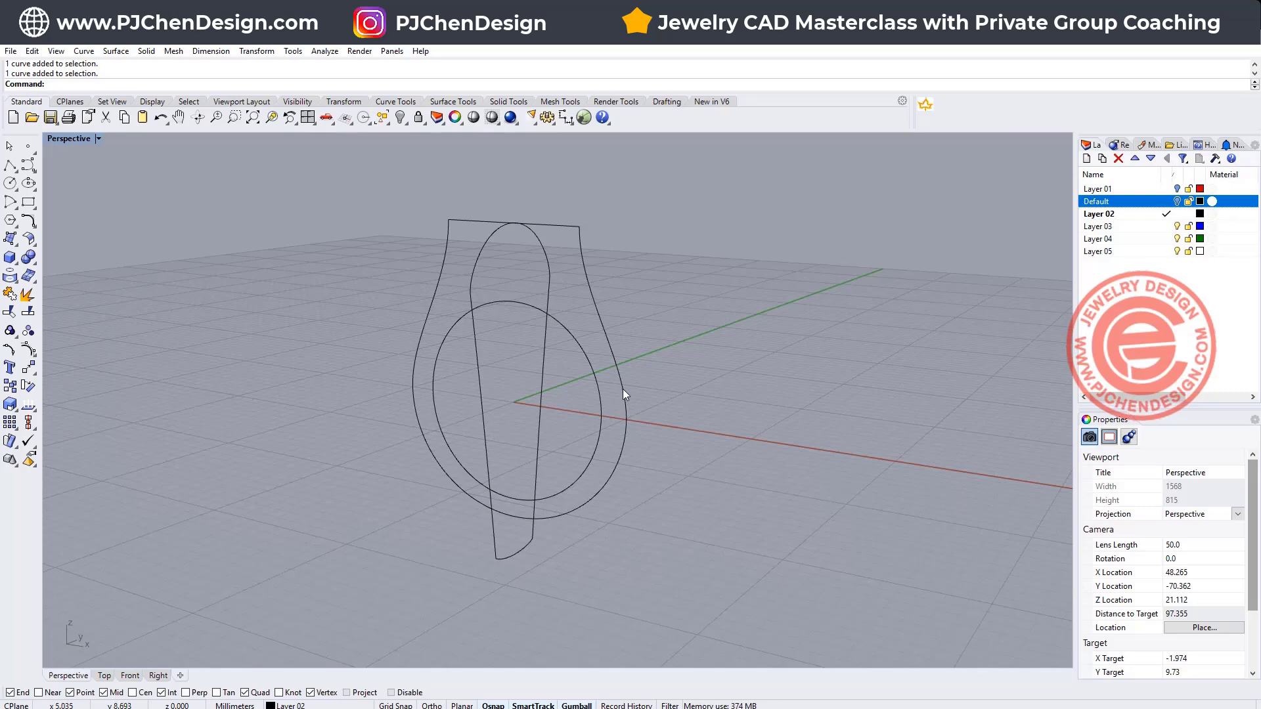
click(145, 51)
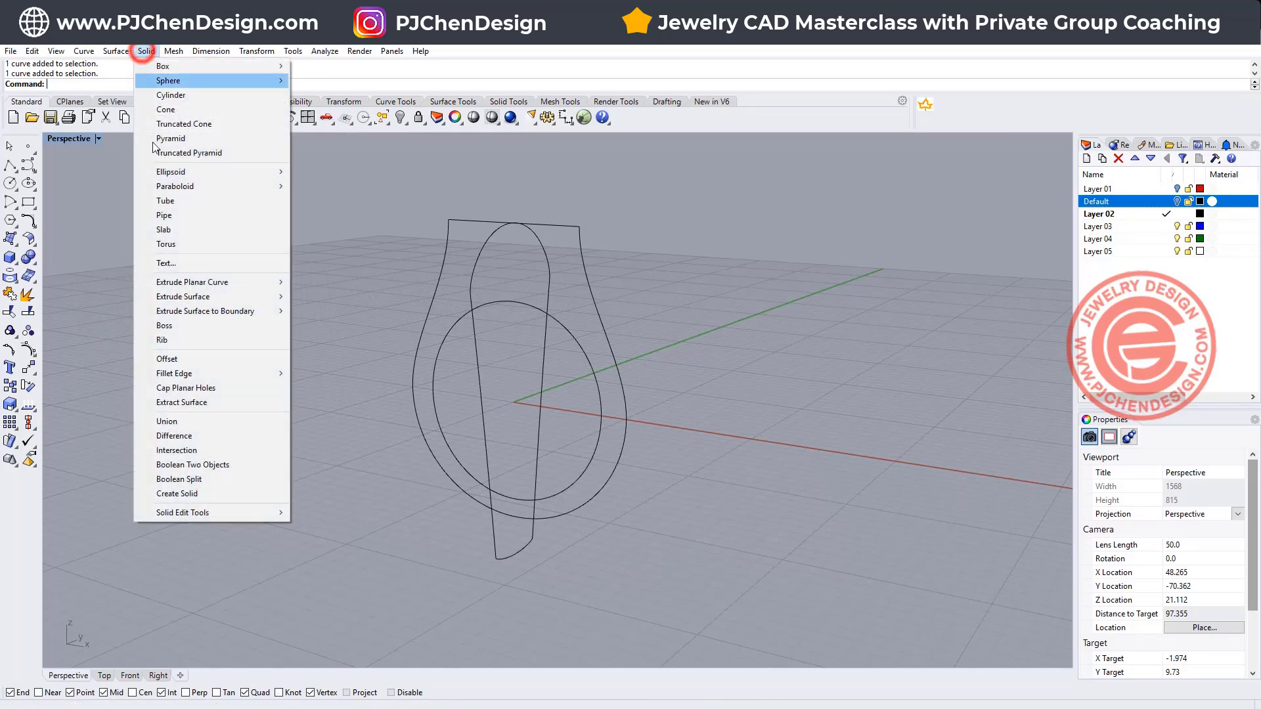
mouse_move(263, 283)
click(330, 297)
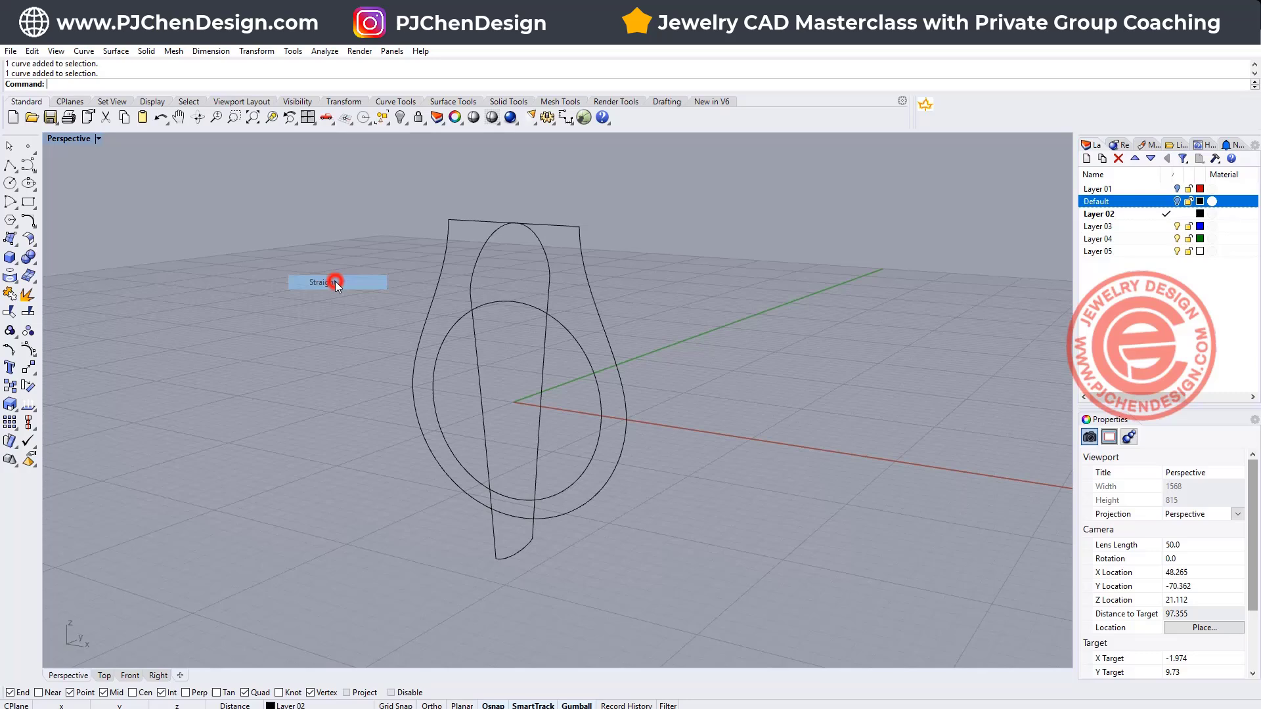
click(545, 354)
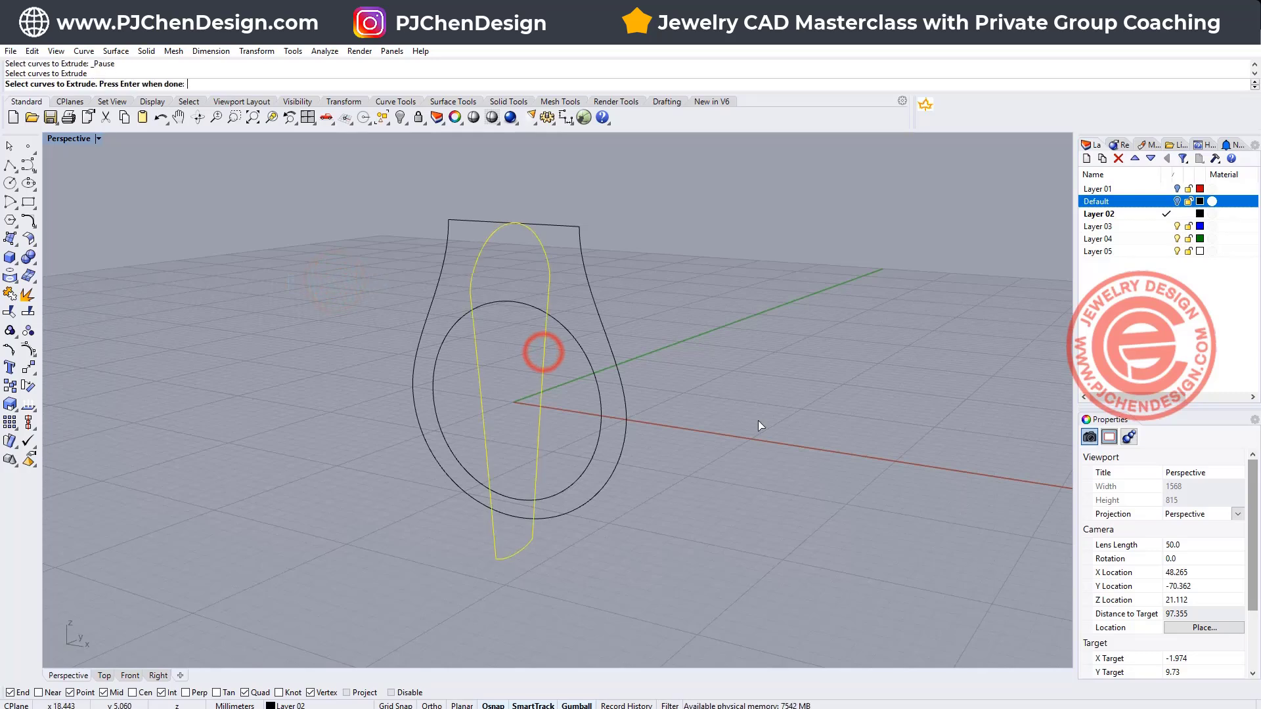
key(Return)
click(793, 430)
Extrude the front outline and finger-hole curve together as a solid, about 23.7 mm to both sides
click(625, 422)
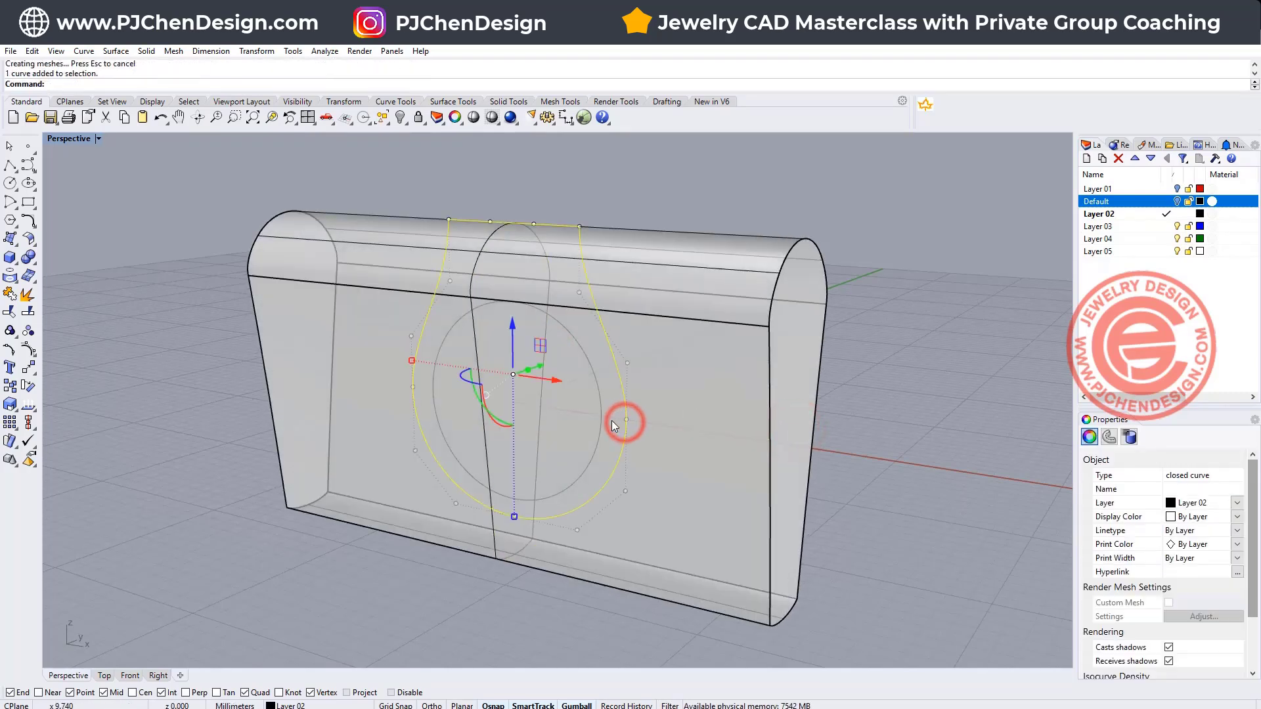
shift+click(601, 412)
key(Return)
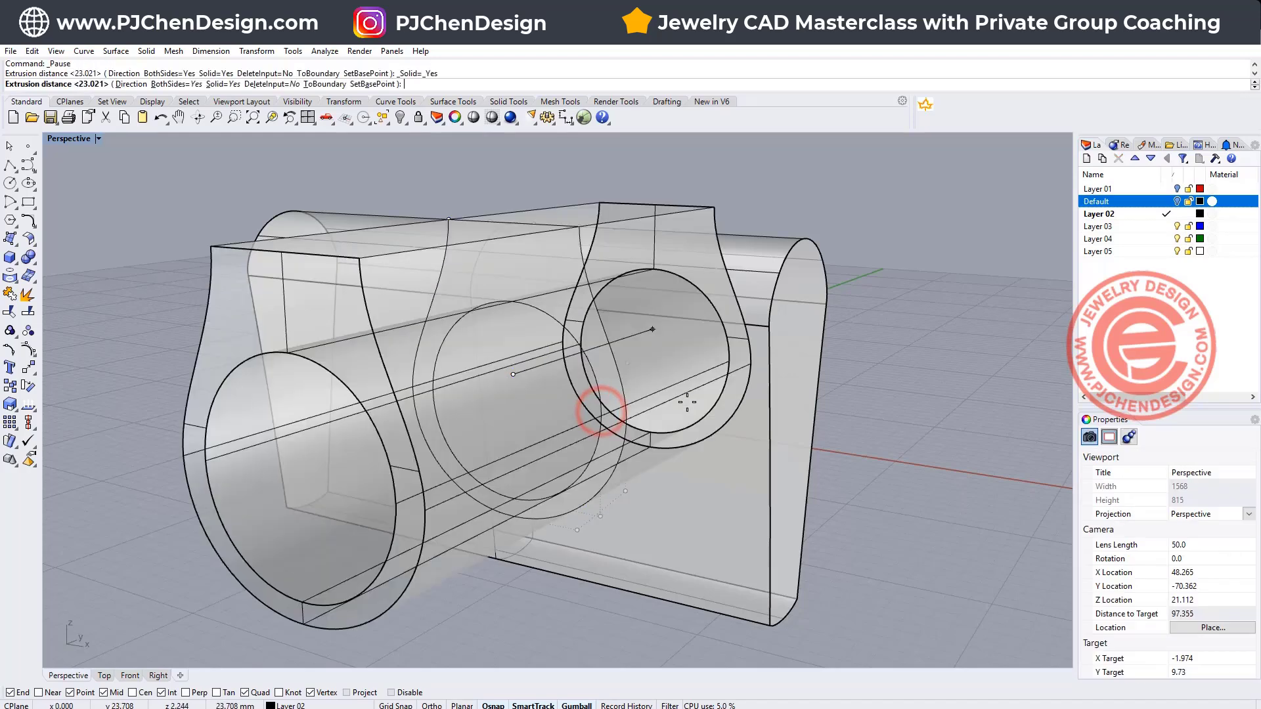
click(685, 402)
click(178, 218)
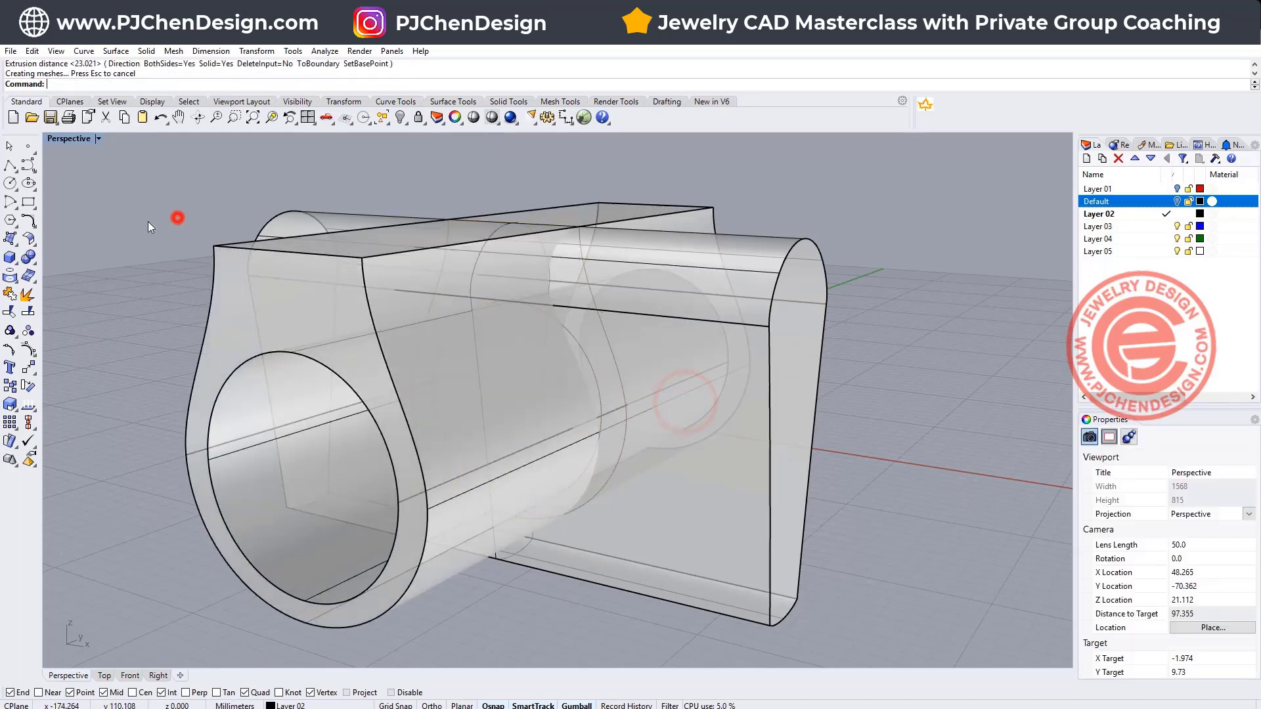
Create the ring body from the Boolean intersection of the side extrusion and the front extrusion
click(30, 258)
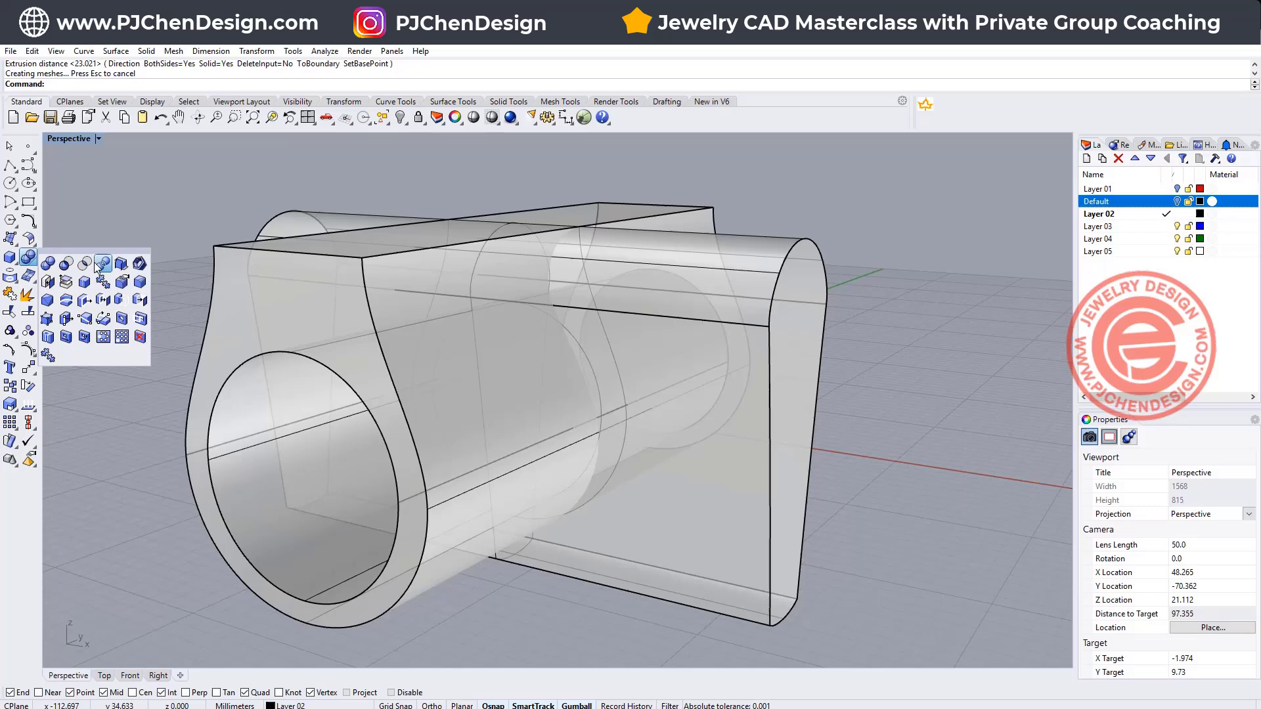
click(100, 264)
click(749, 390)
key(Return)
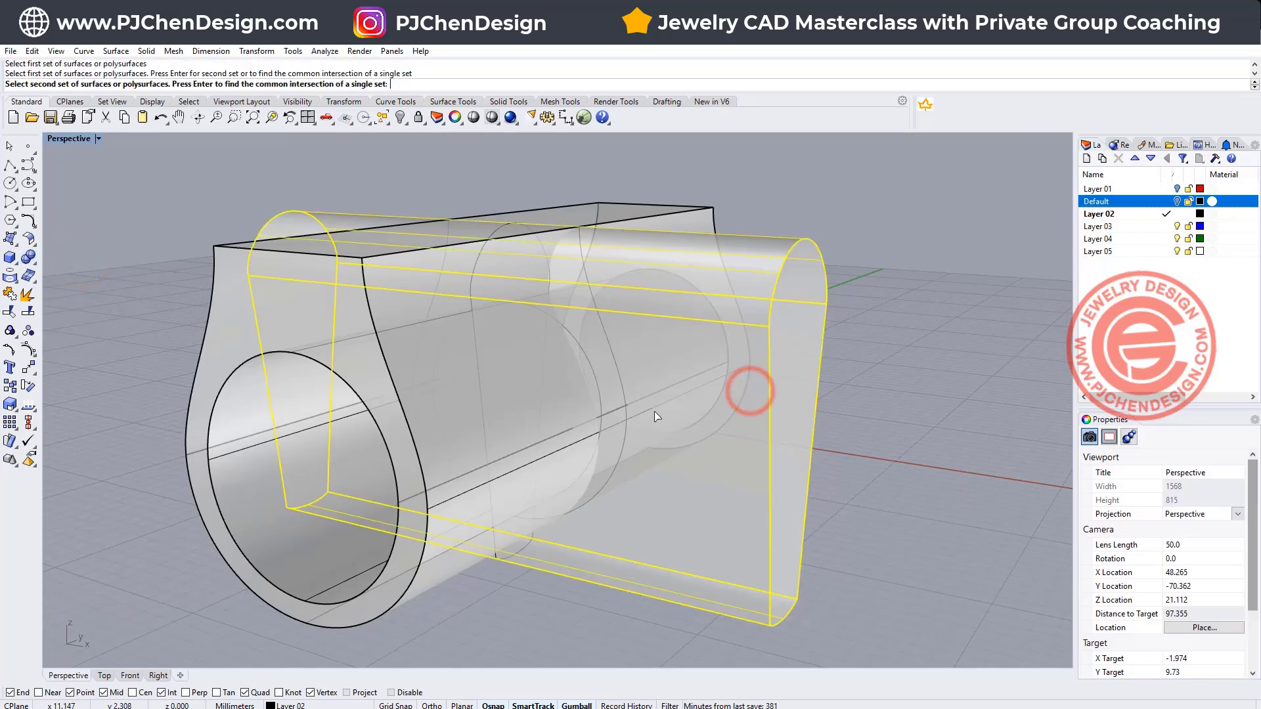
click(657, 414)
key(Return)
Examine the underside of the shank and the finger hole of the rebuilt ring body from several angles
right_drag(771, 429, 714, 420)
scroll(624, 536, up, 5)
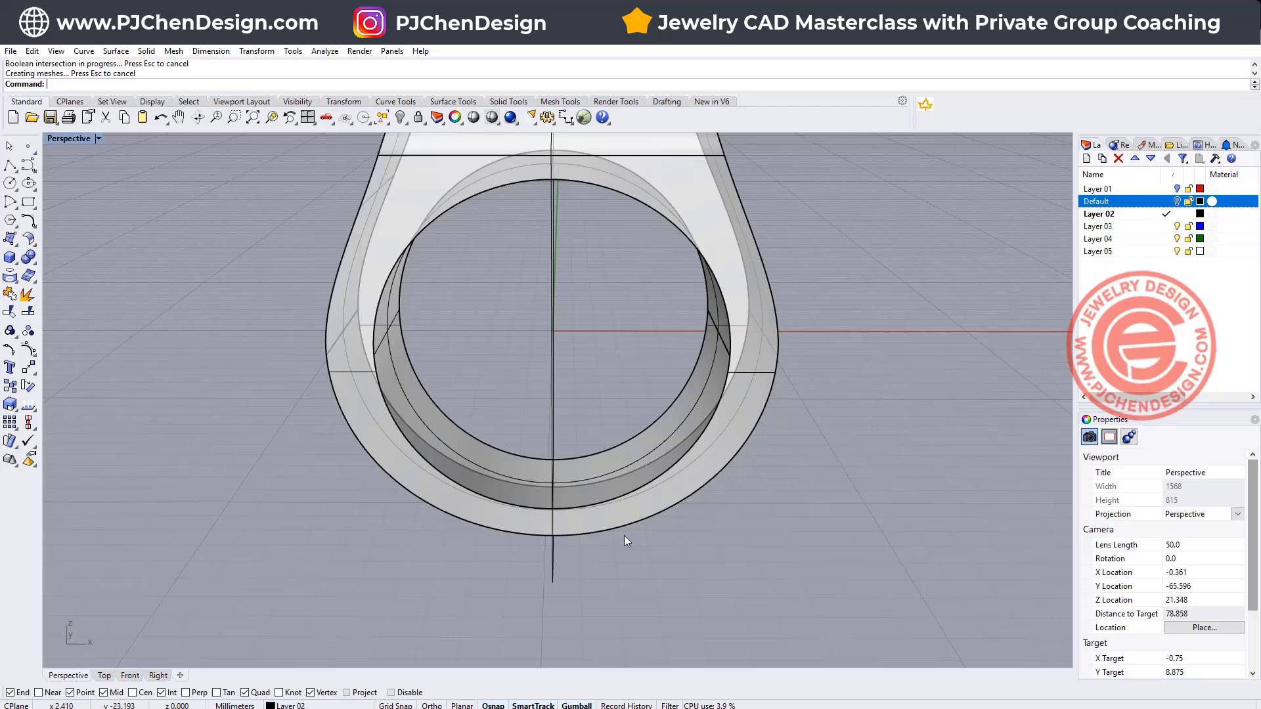
right_drag(624, 537, 404, 355)
right_drag(516, 406, 378, 382)
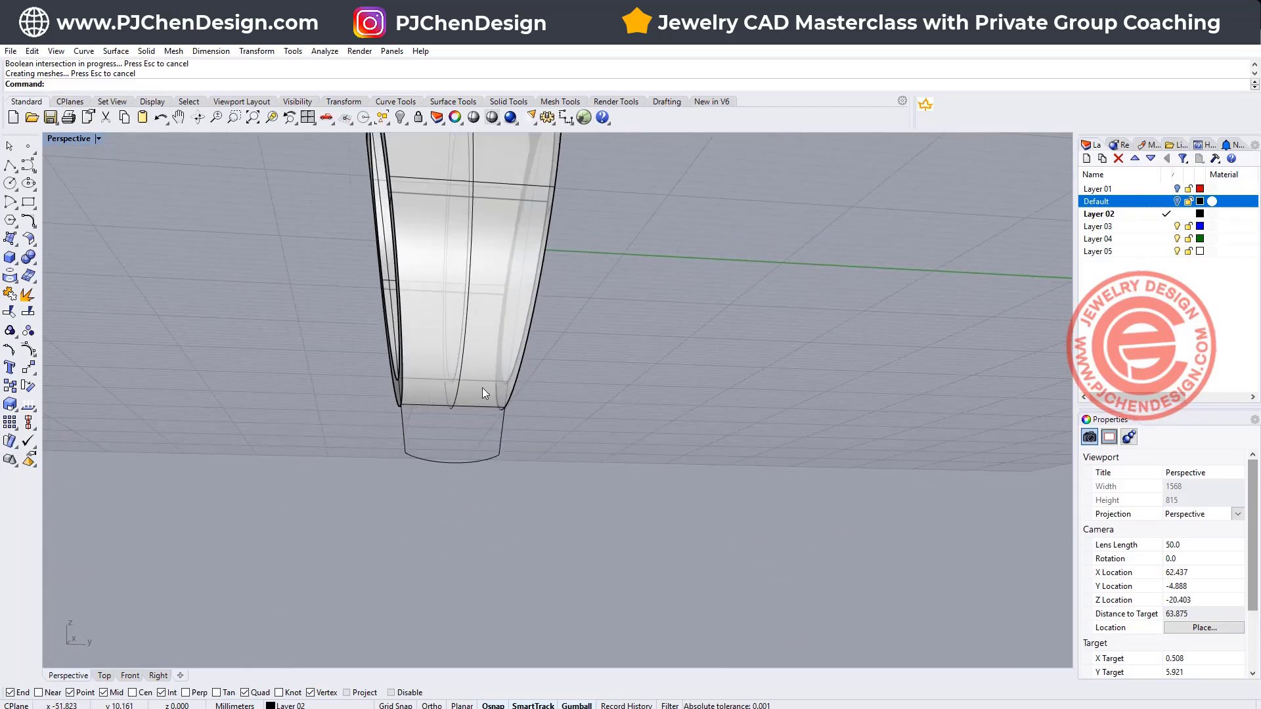
right_drag(482, 388, 581, 437)
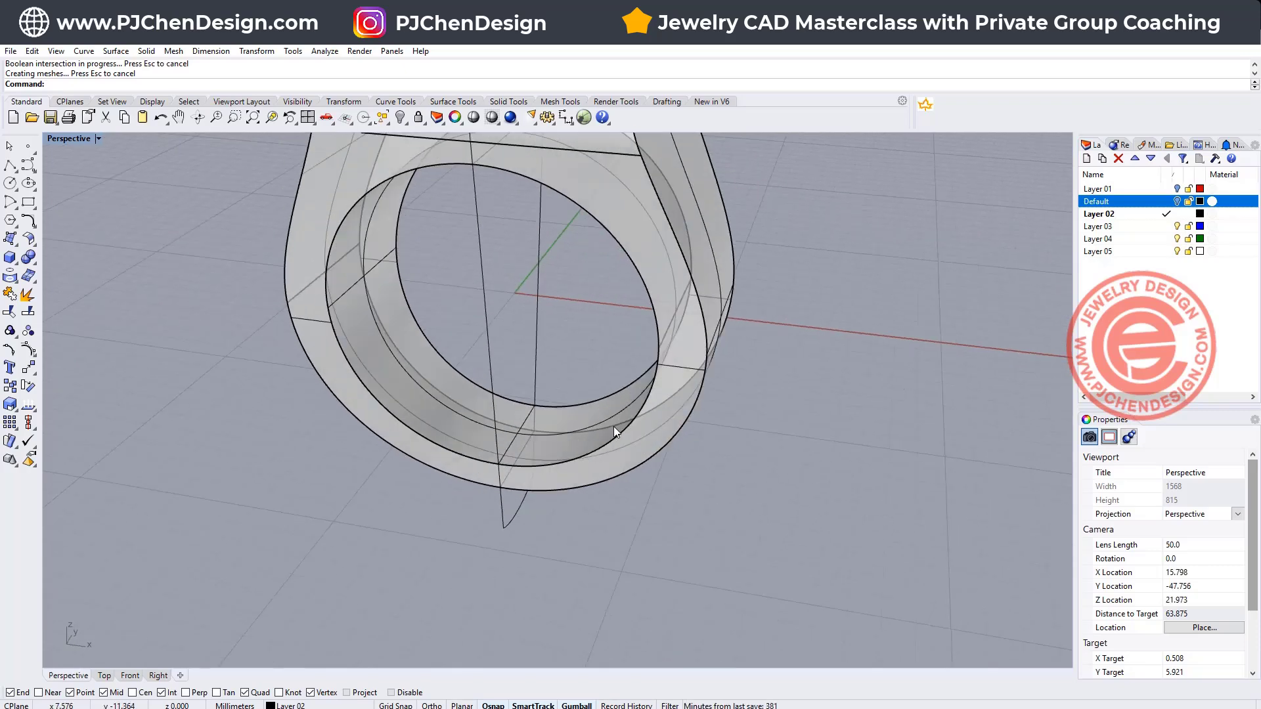
right_drag(664, 460, 490, 468)
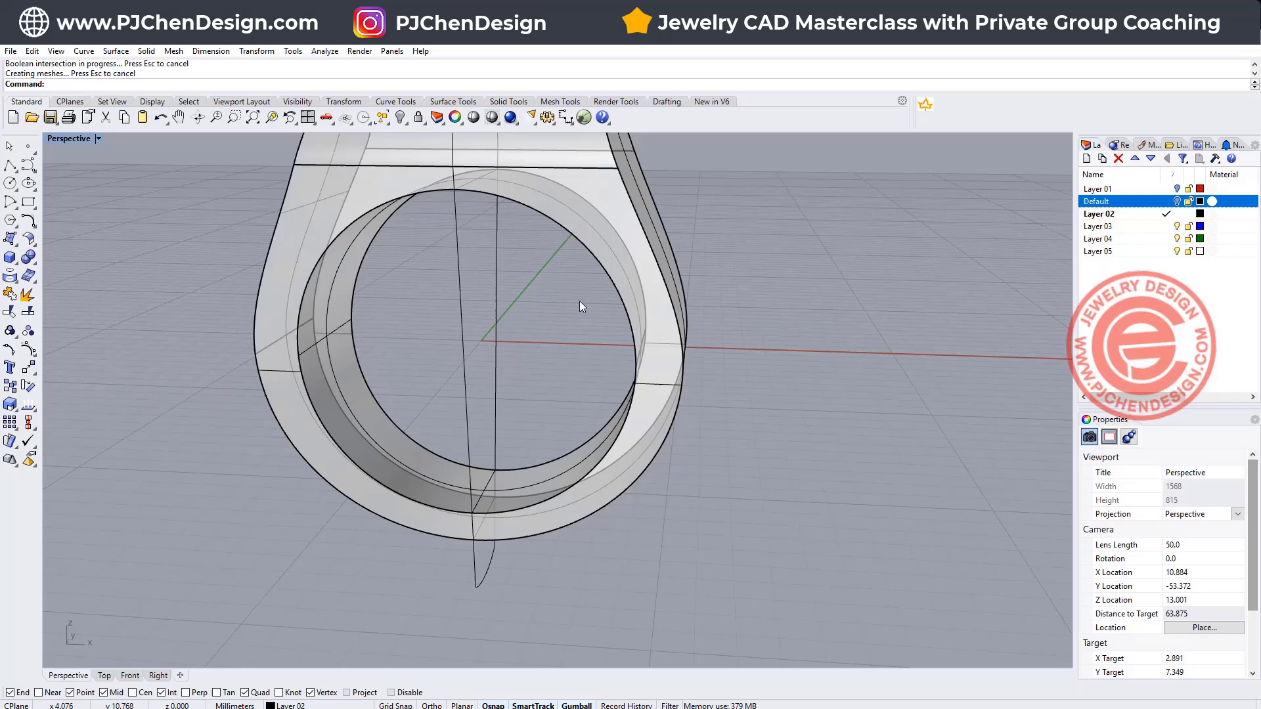
Fillet the finger-hole edges and the outer side edges of the ring body with a 0.5 mm radius
click(27, 259)
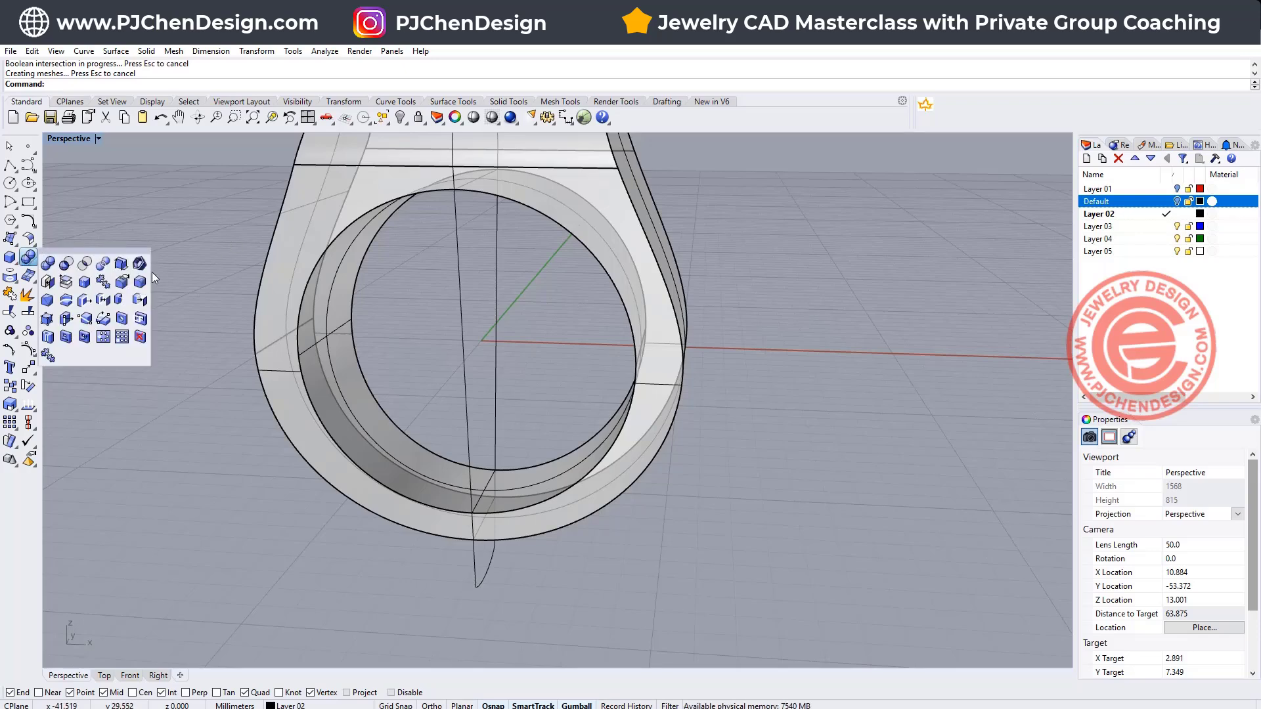
click(141, 281)
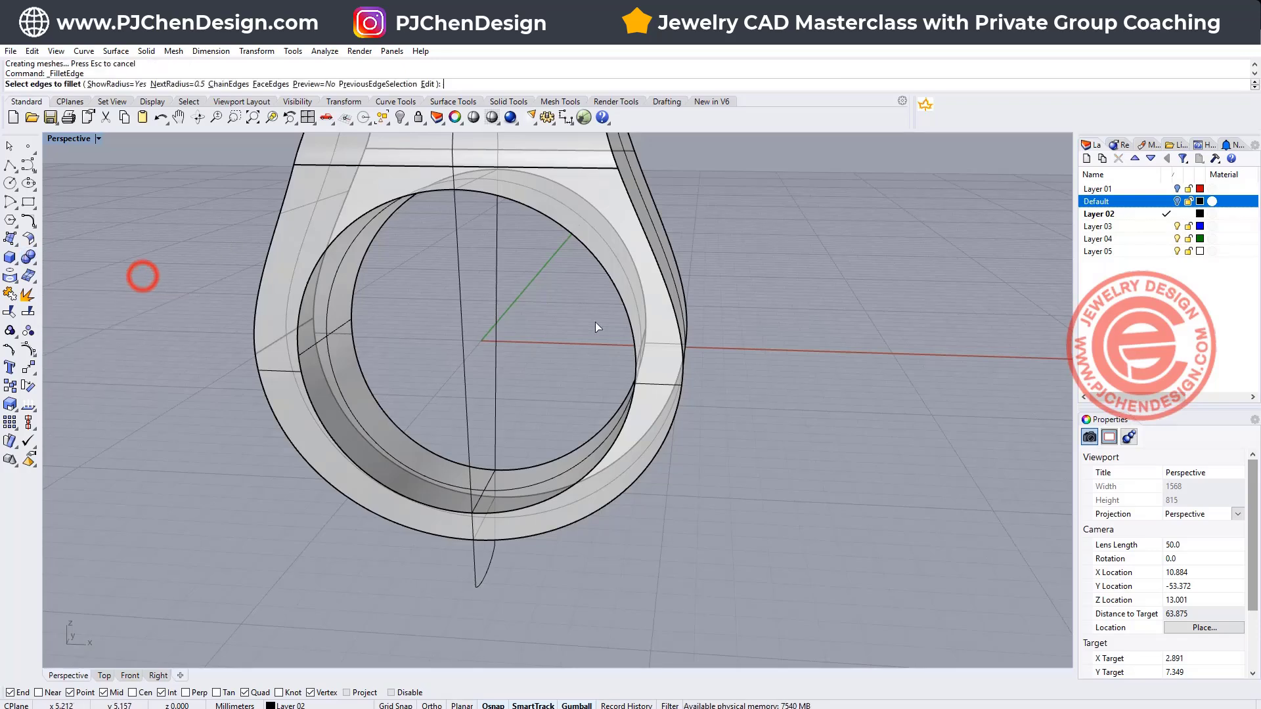
click(618, 296)
click(627, 281)
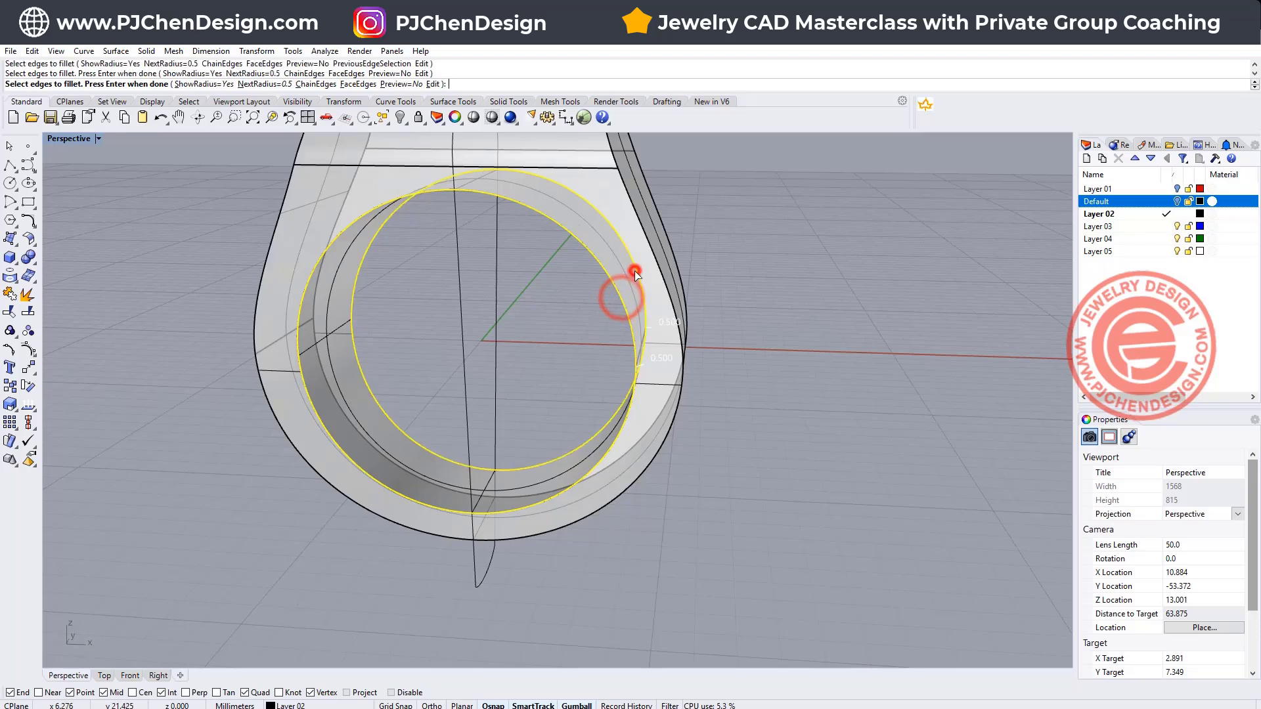
click(670, 300)
right_drag(478, 302, 490, 298)
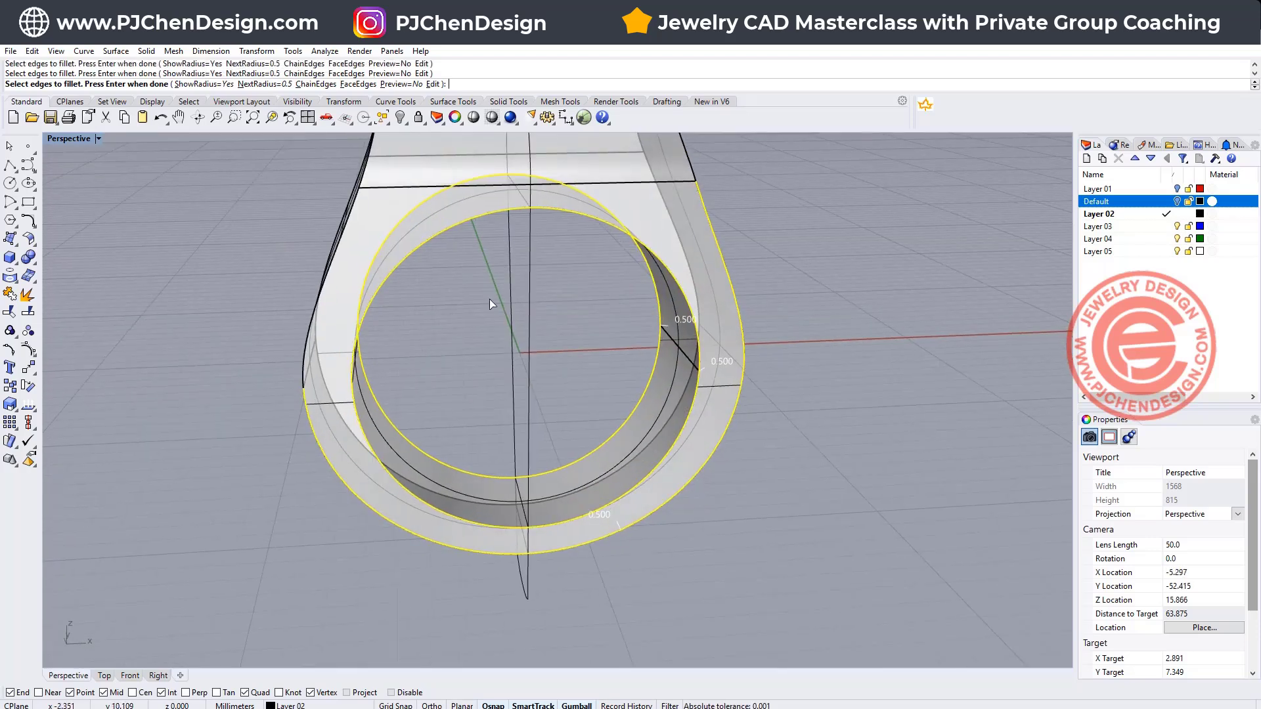
right_drag(331, 290, 420, 308)
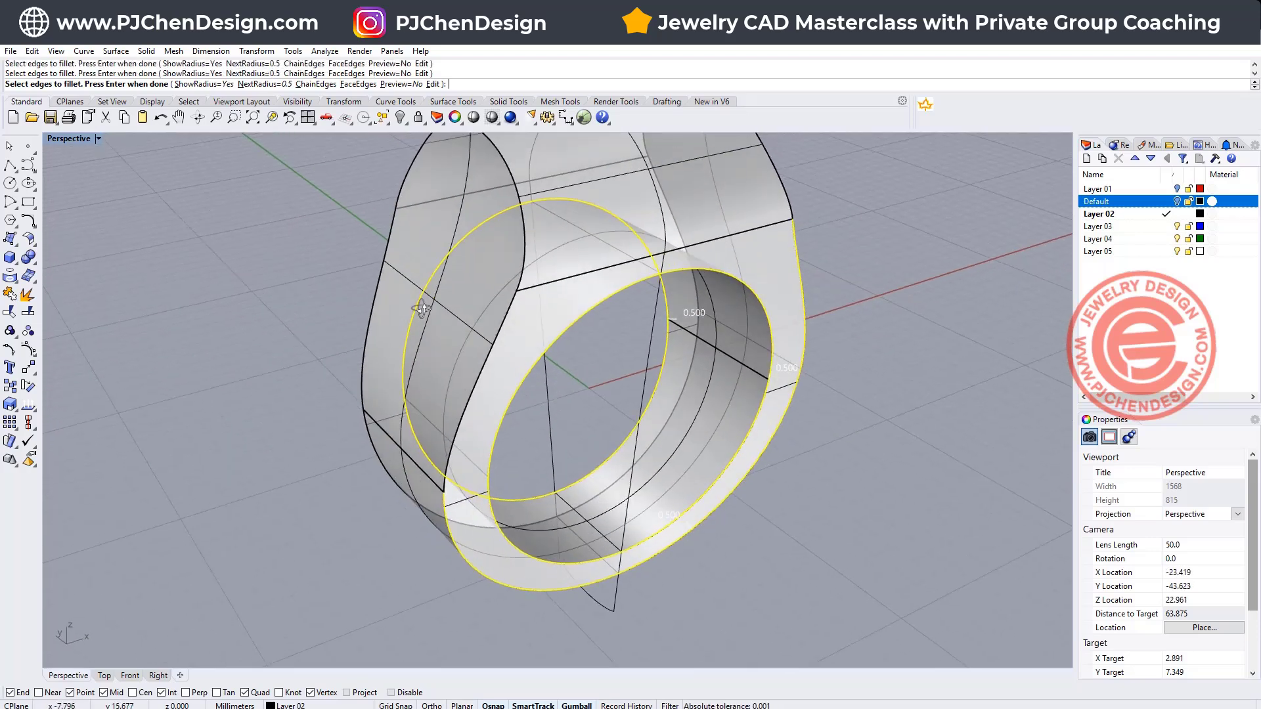
click(517, 277)
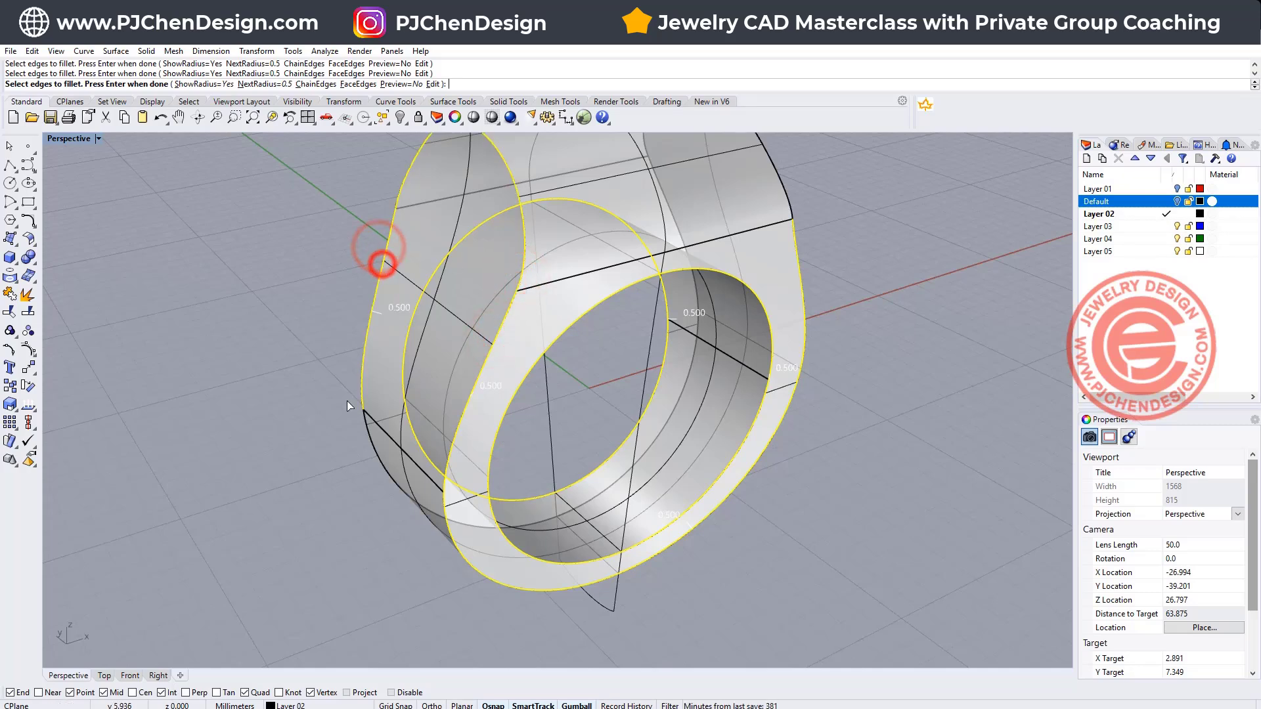
right_drag(361, 424, 597, 270)
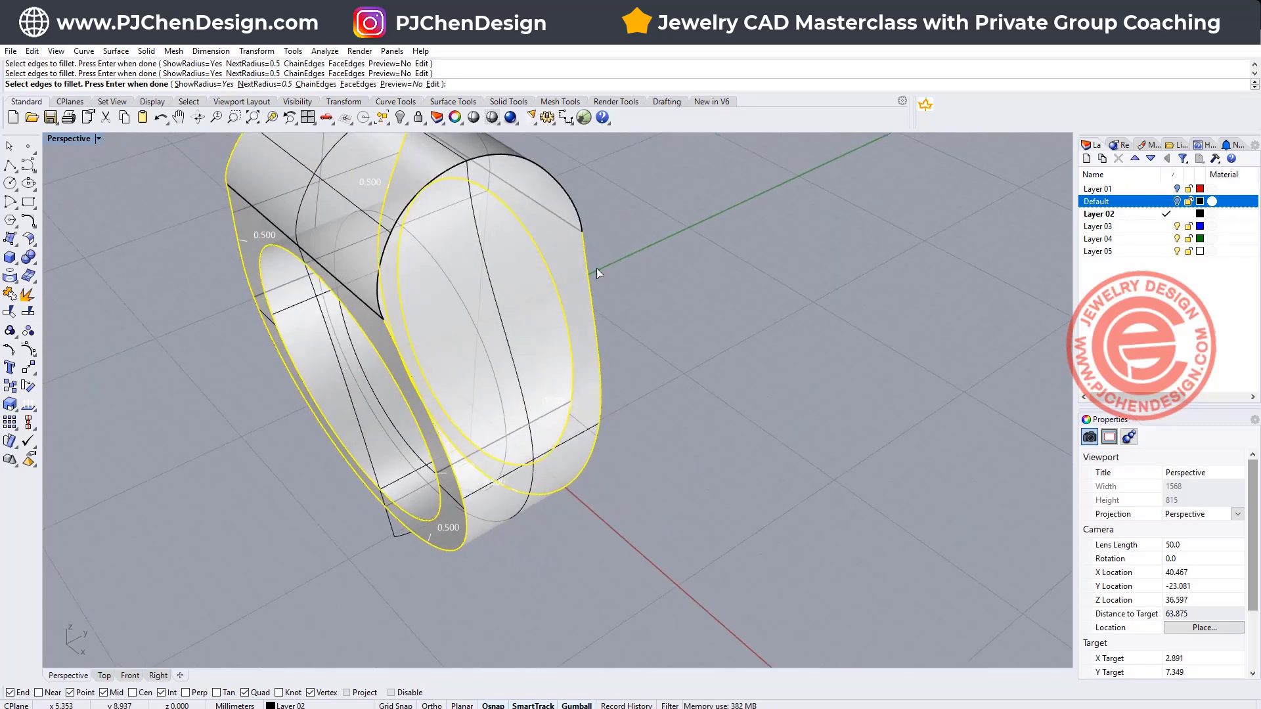
key(Return)
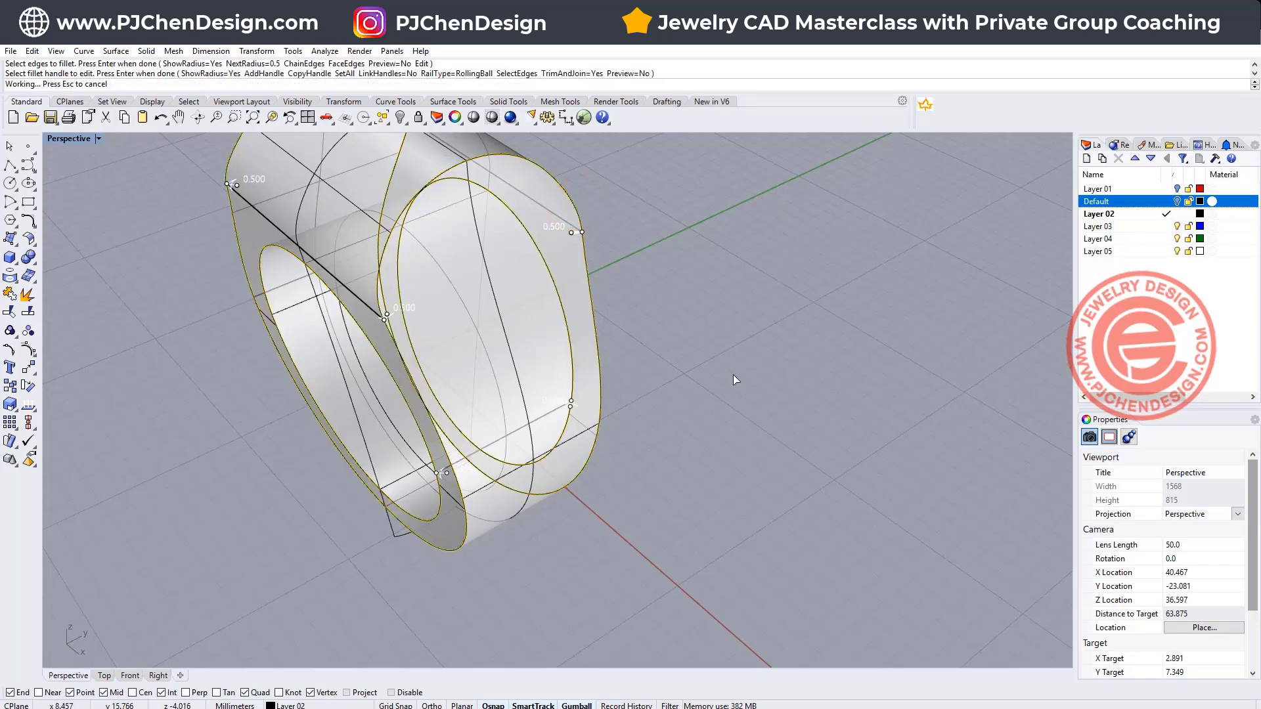
Draw a centre-based box footprint about 7.5 by 8 mm in the front view, centred on the middle of the ring head's top edge
right_drag(766, 375, 557, 326)
scroll(615, 310, up, 5)
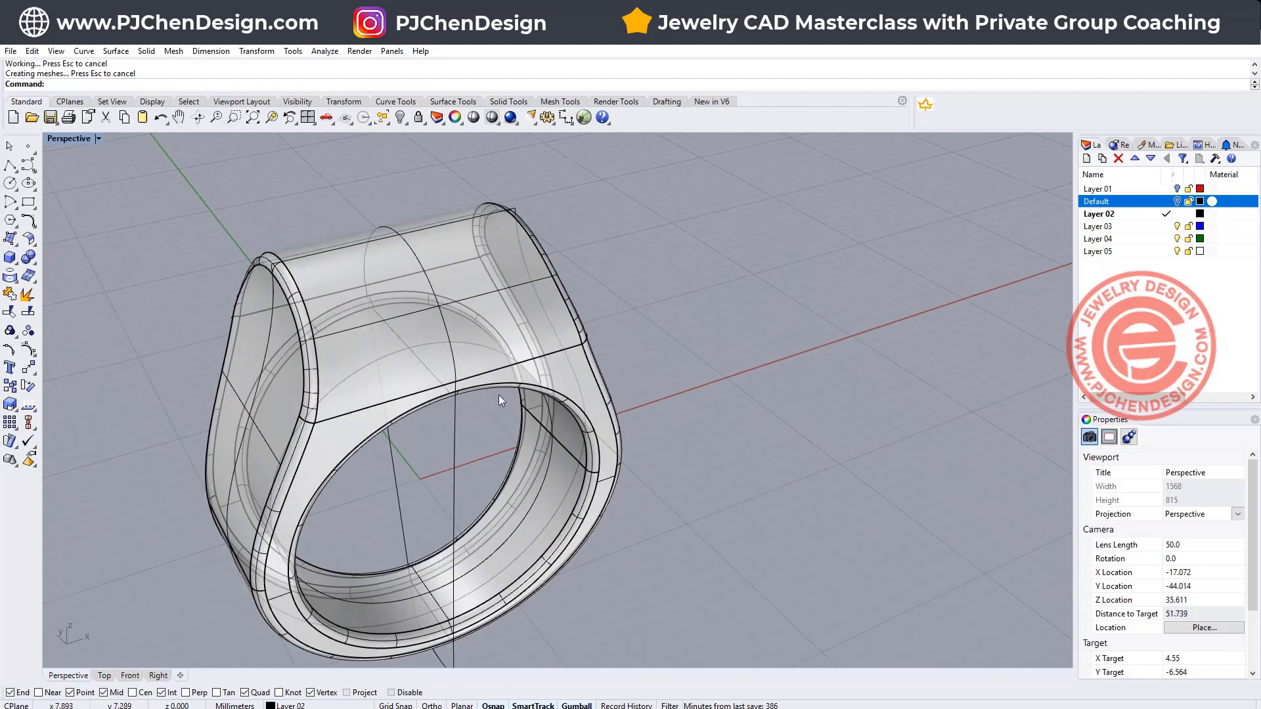
right_drag(499, 396, 623, 397)
scroll(622, 404, down, 3)
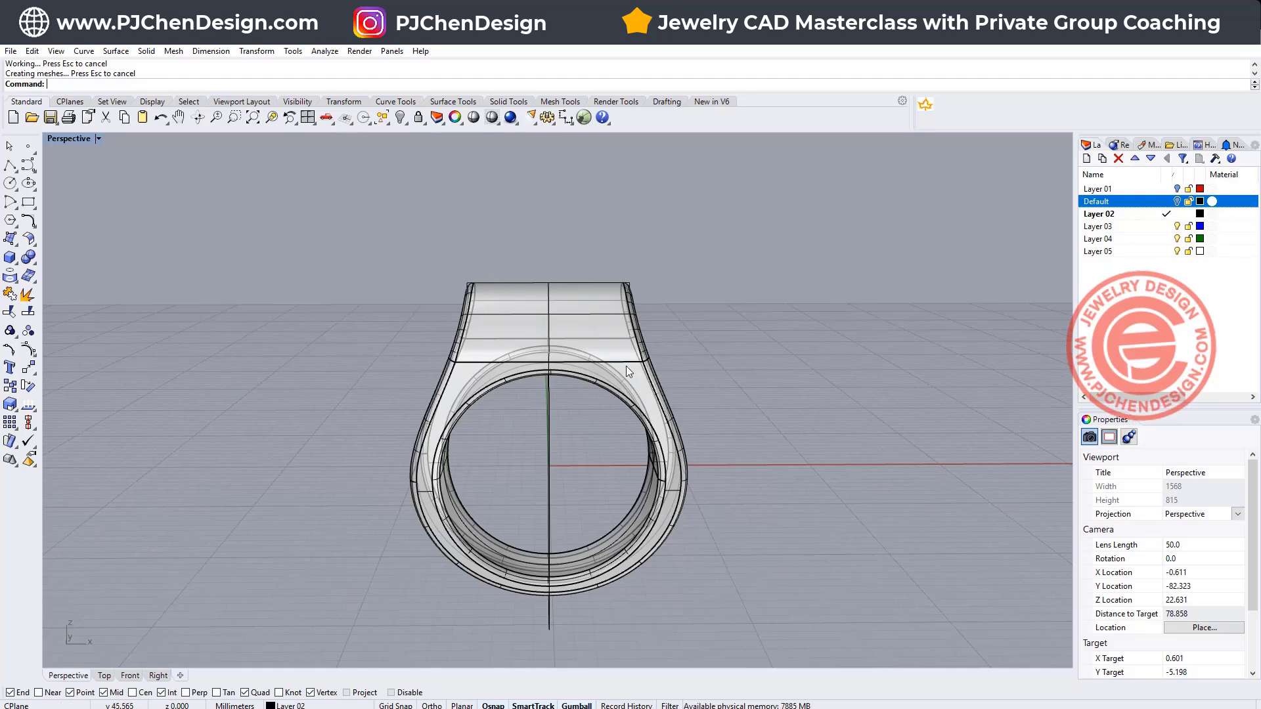
double_click(79, 140)
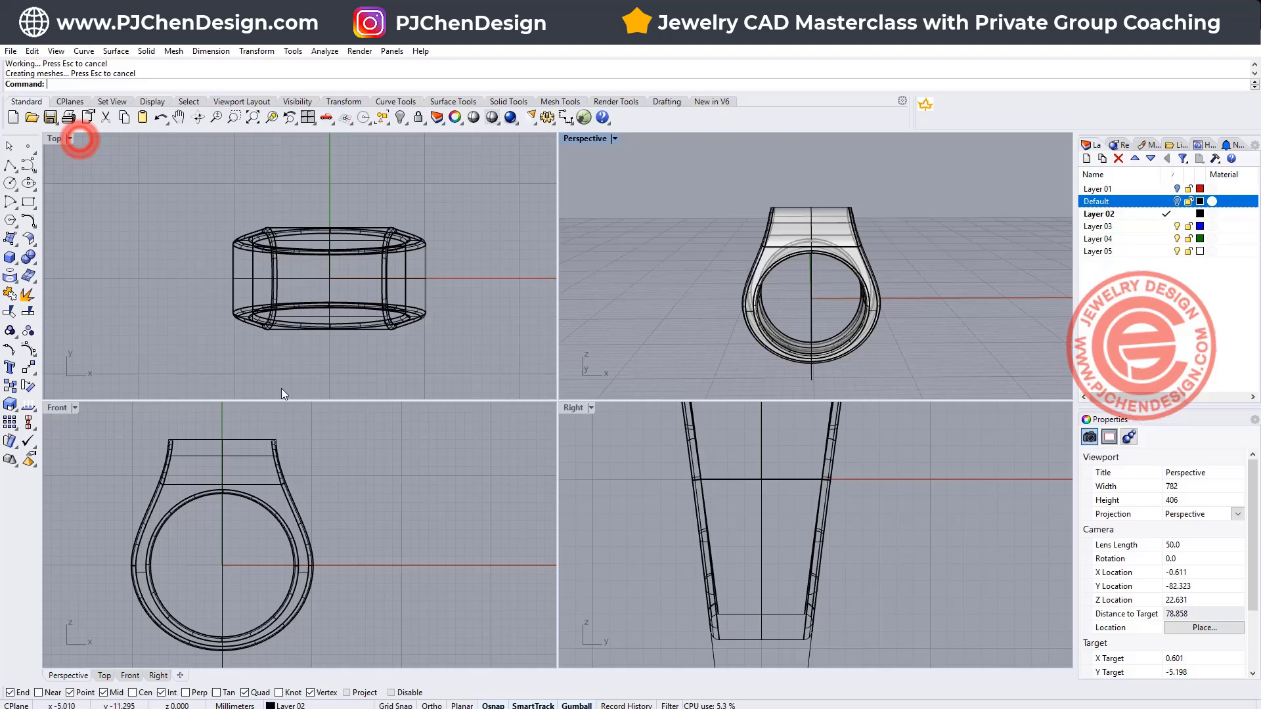
click(10, 261)
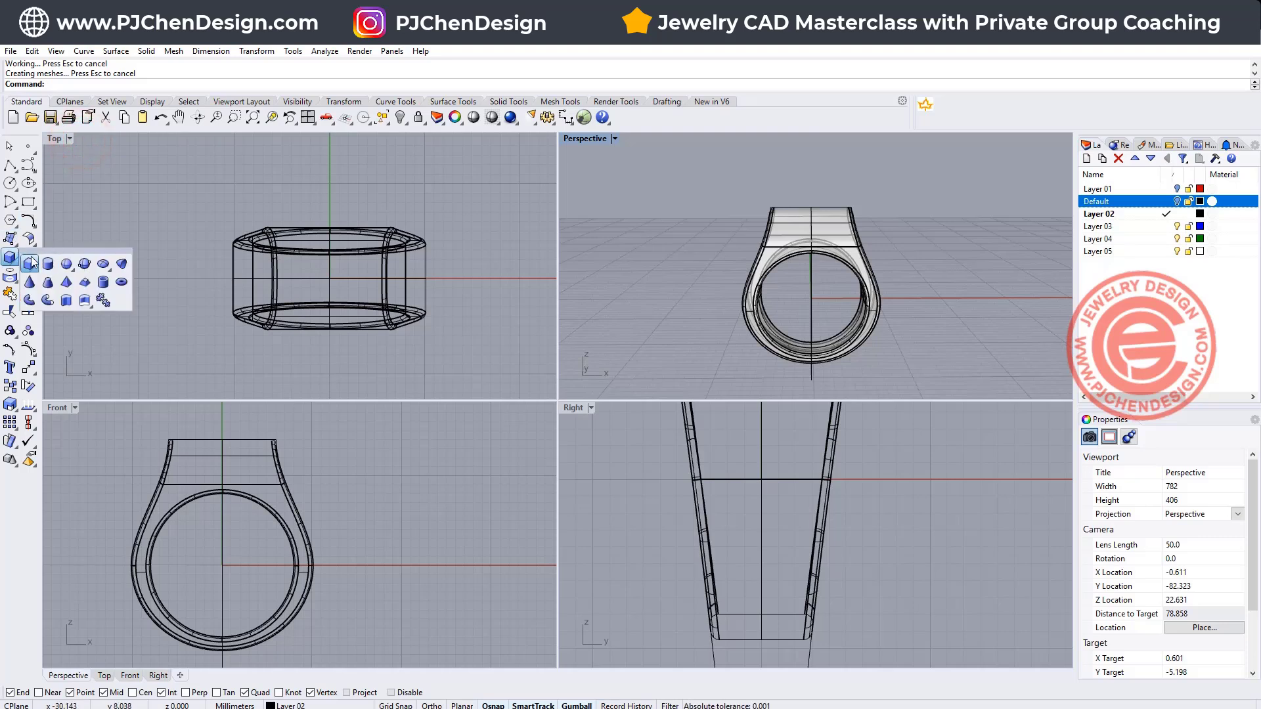
click(31, 263)
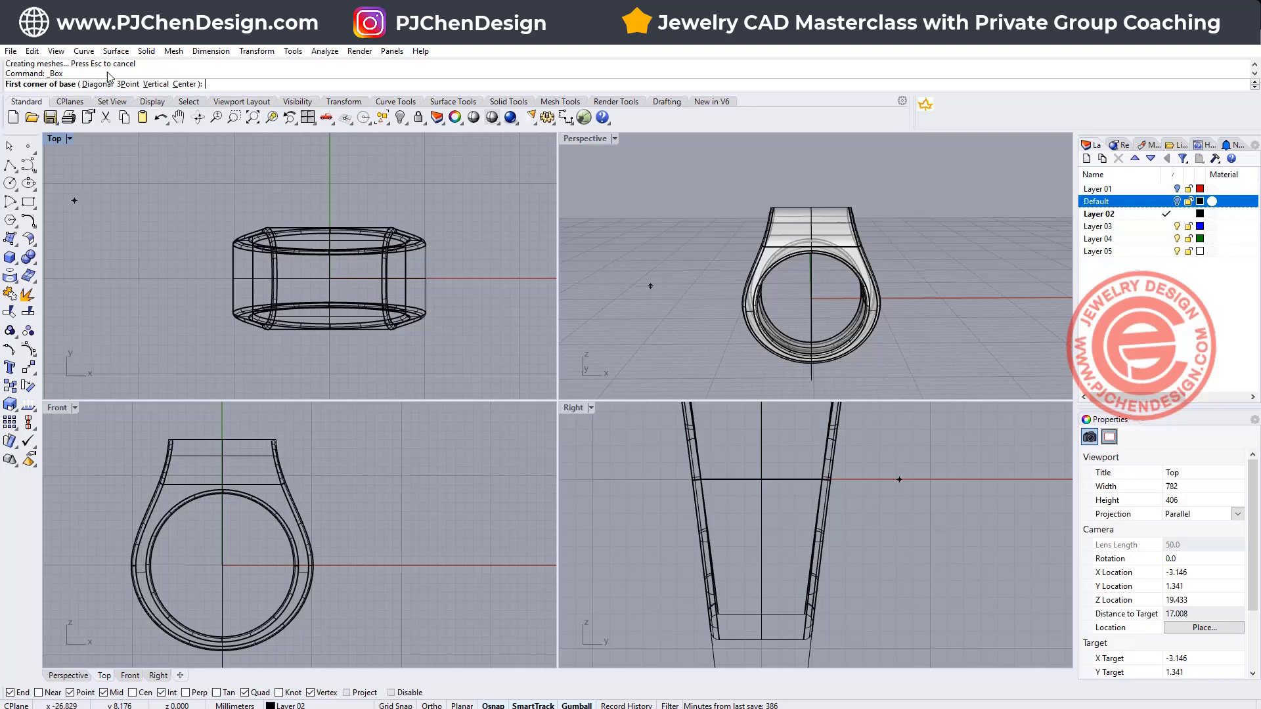
click(172, 85)
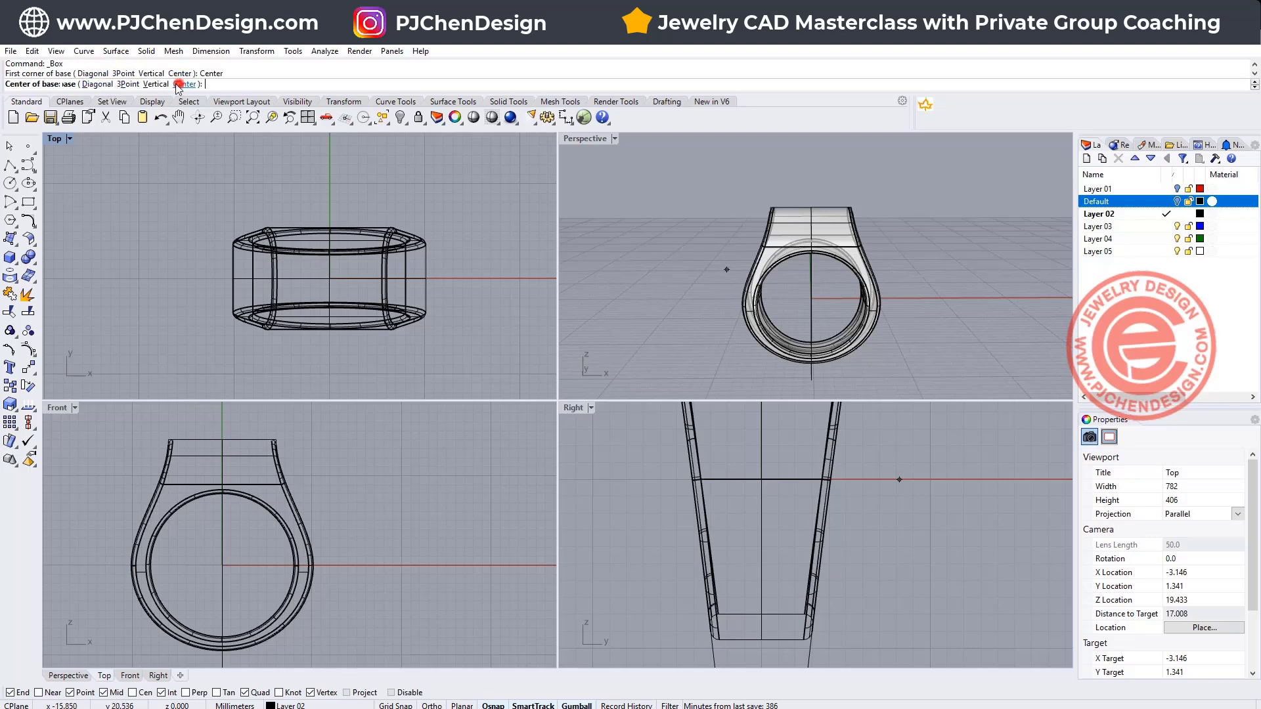
click(222, 434)
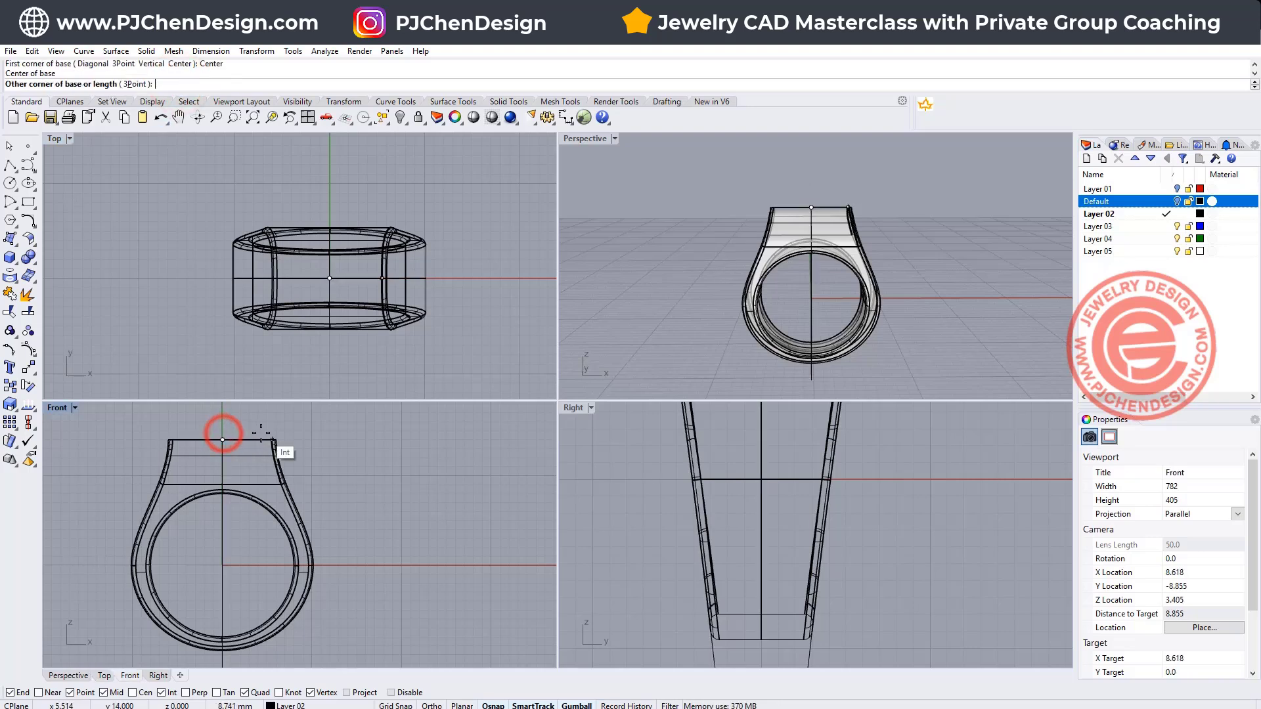
scroll(268, 436, down, 2)
right_drag(268, 437, 254, 490)
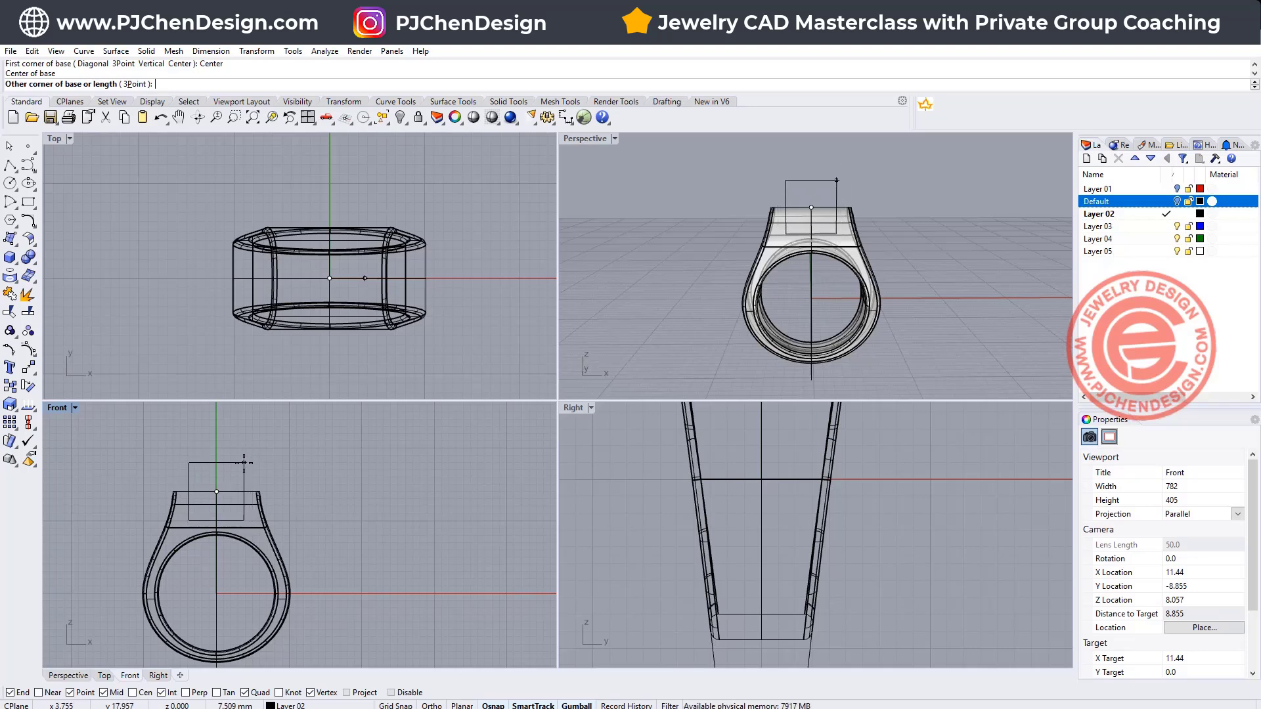
click(243, 463)
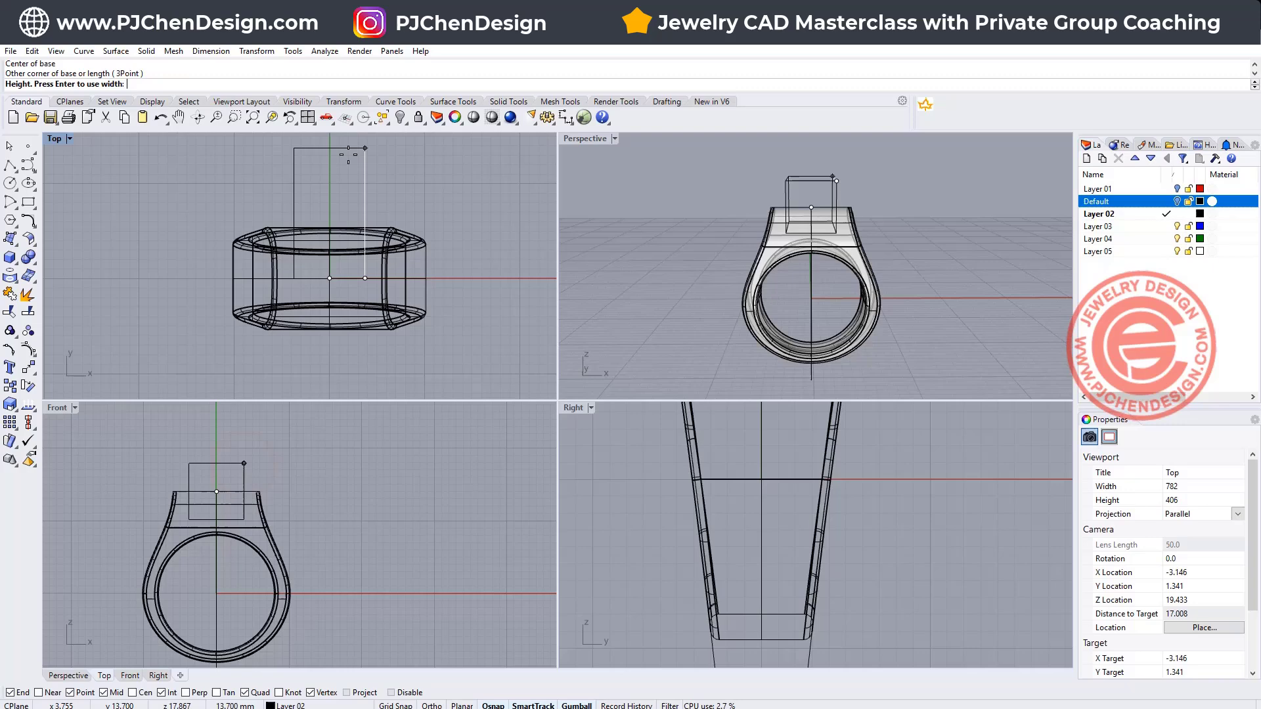
Extend the box beyond the ring's width and shift it along its length so it protrudes evenly on both sides
scroll(352, 205, down, 4)
mouse_move(348, 206)
right_down()
mouse_move(340, 279)
mouse_move(394, 201)
mouse_move(347, 219)
right_up()
click(338, 207)
click(355, 252)
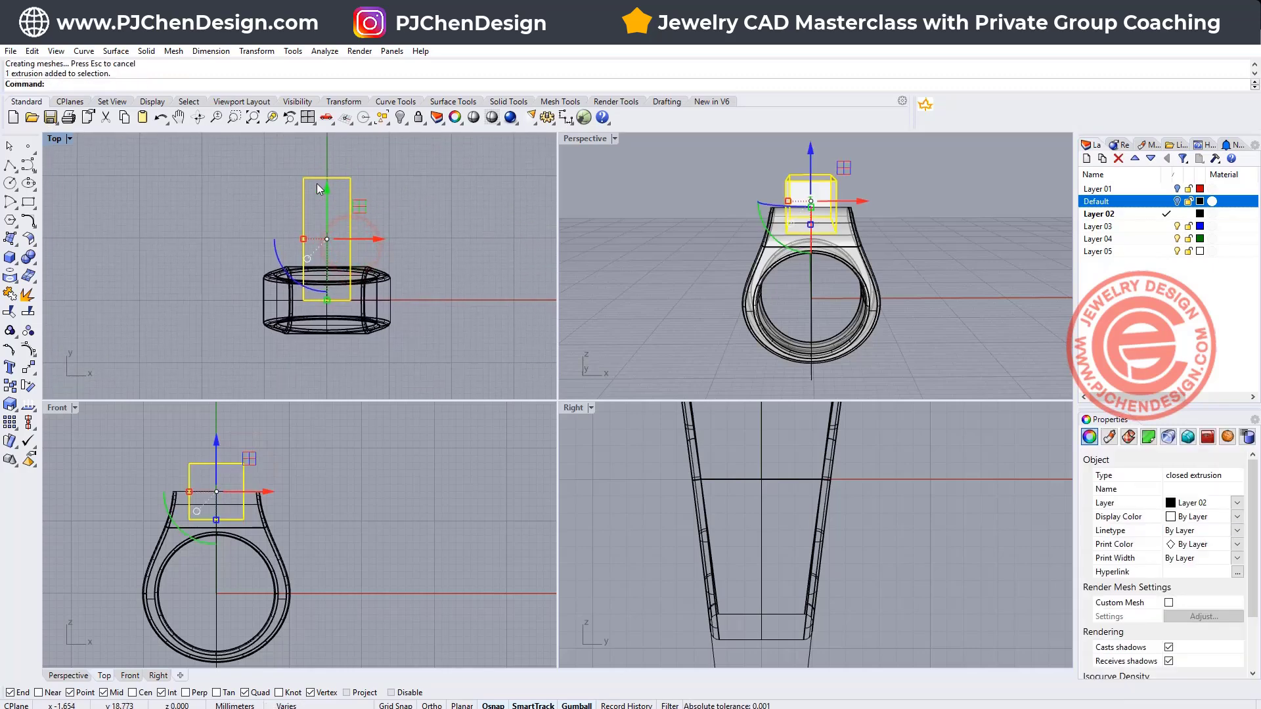
drag(324, 186, 333, 267)
click(448, 334)
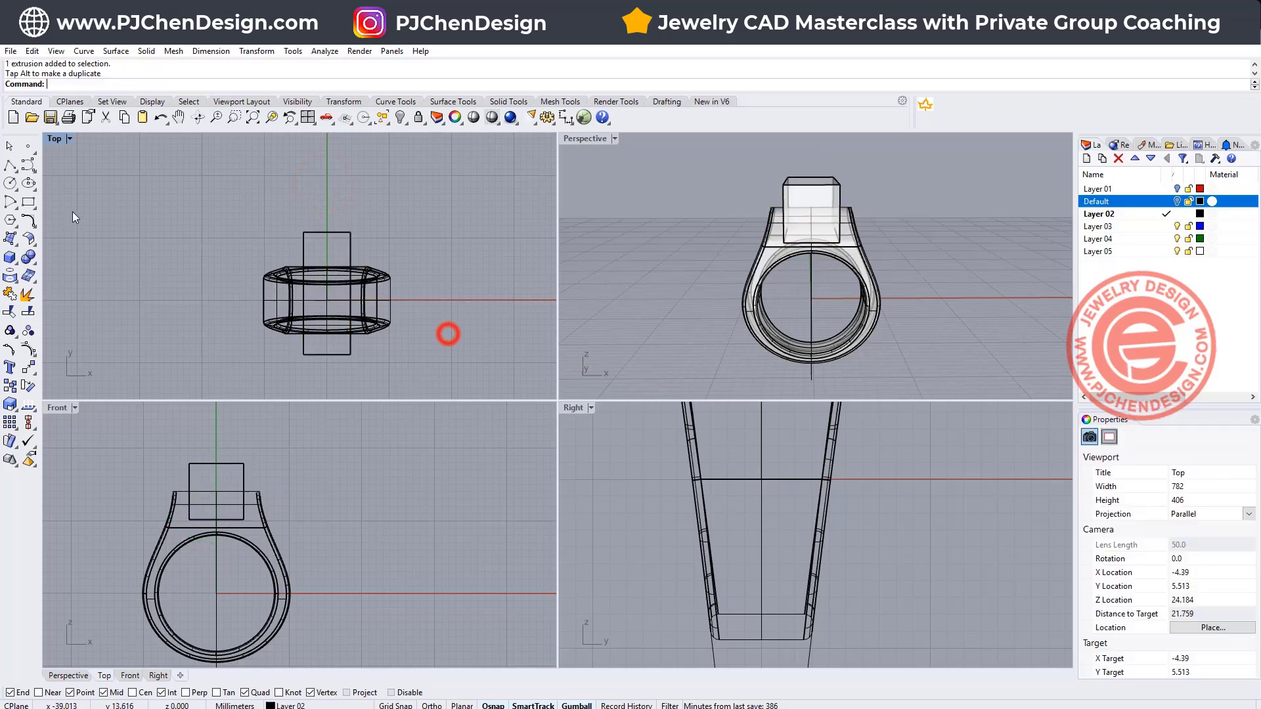
Boolean split the ring body with the box and delete the cutting box
click(28, 258)
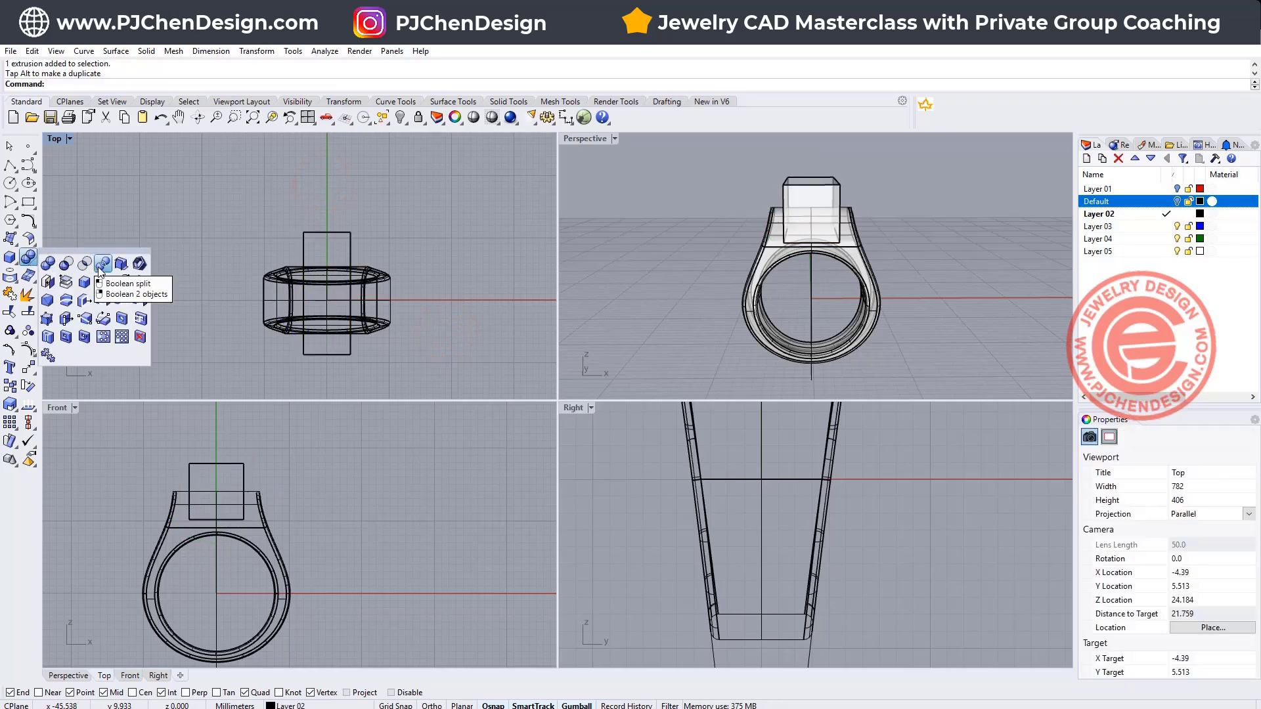
click(84, 264)
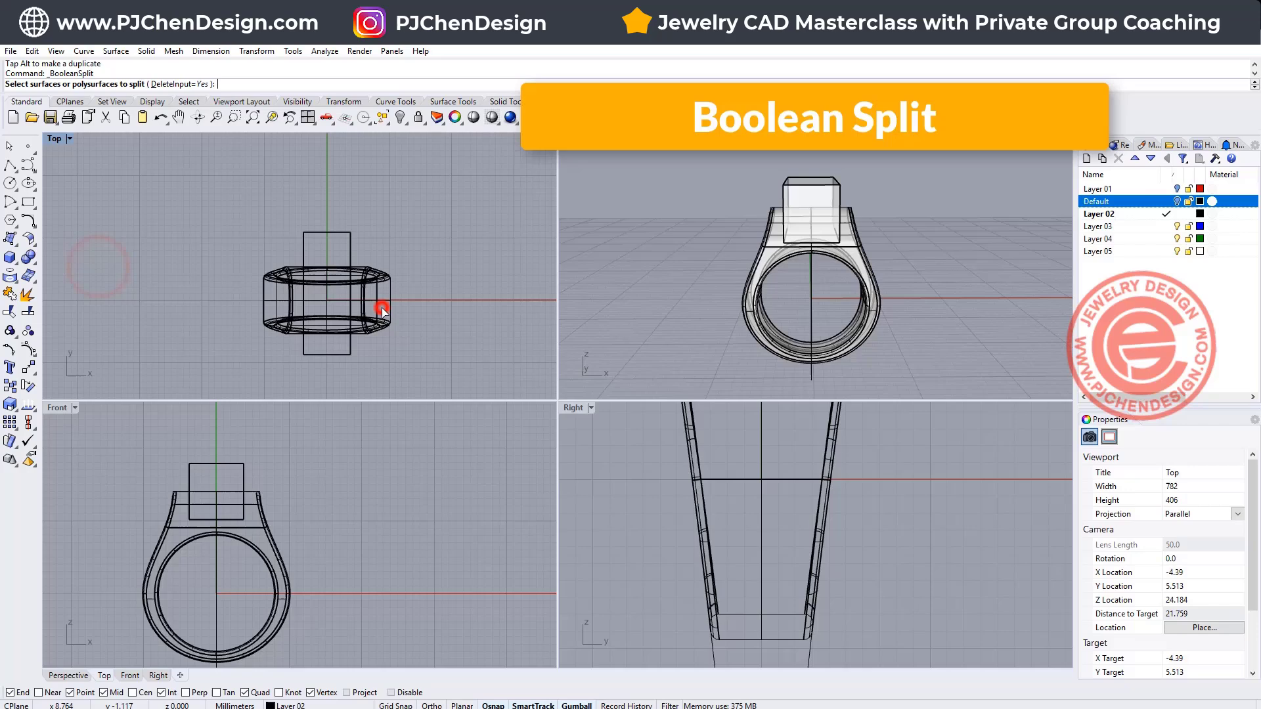
click(383, 311)
right_click(391, 298)
click(348, 242)
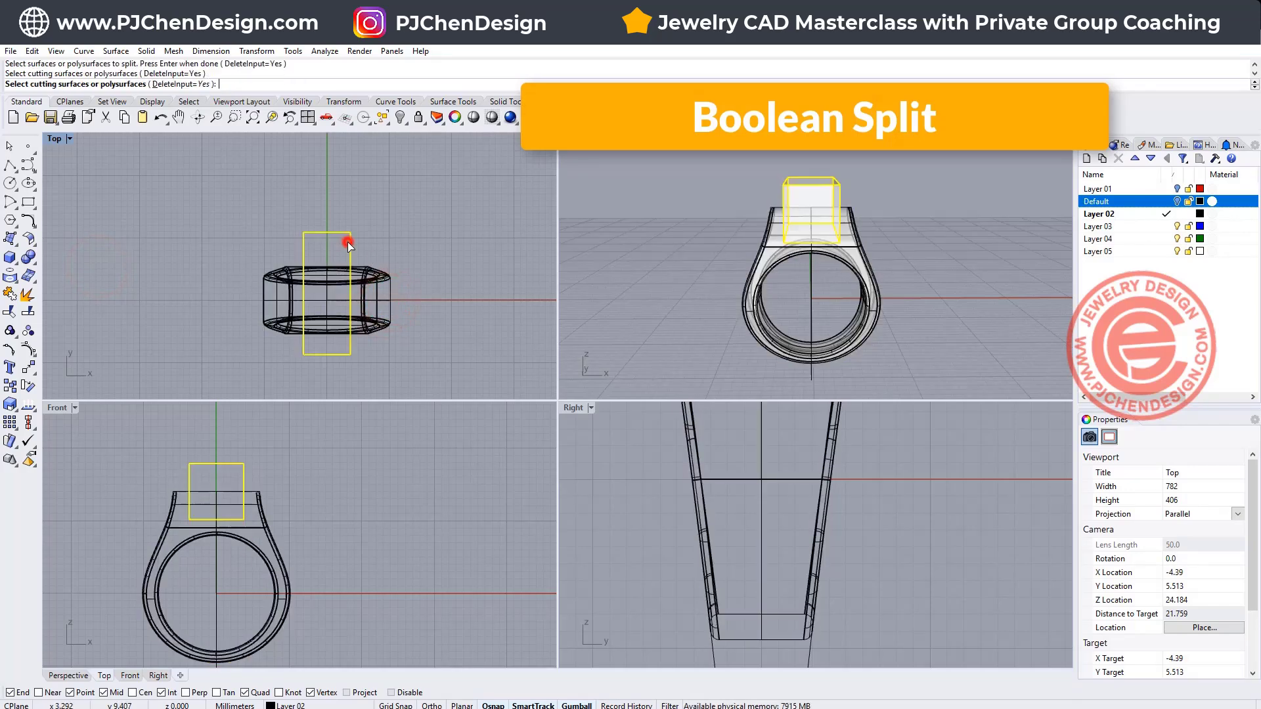
right_click(394, 241)
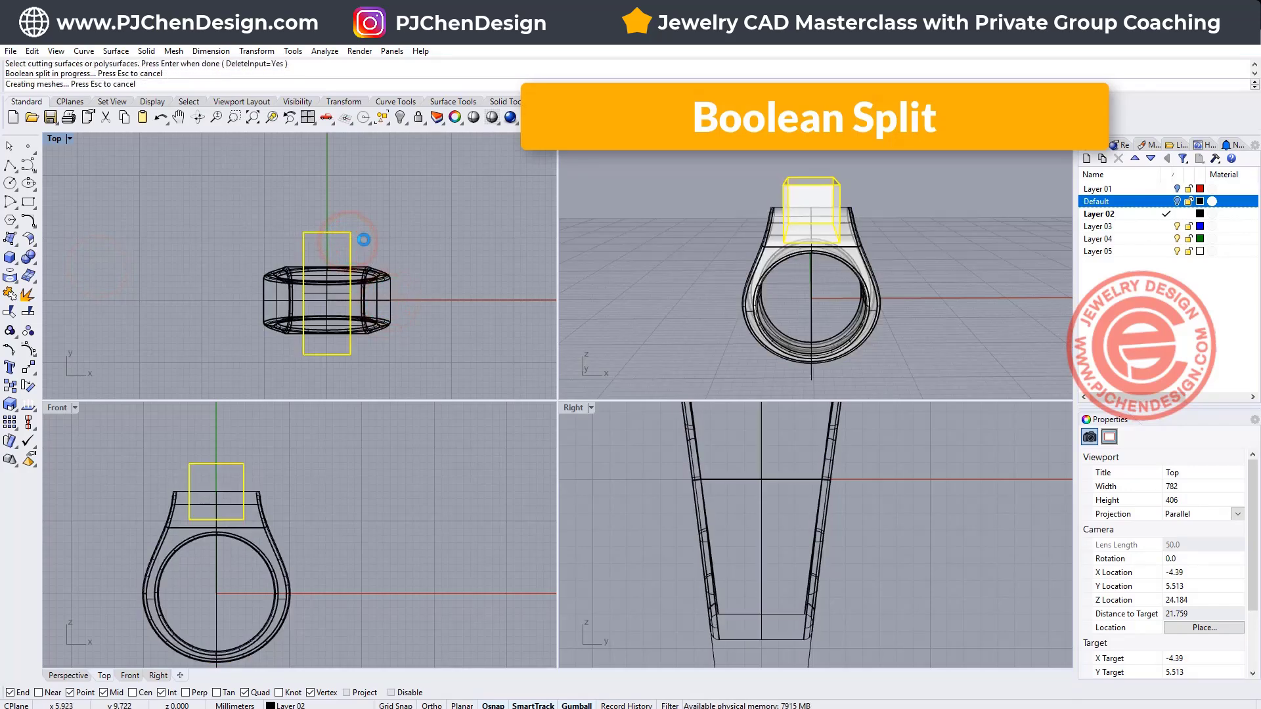
click(329, 232)
key(Delete)
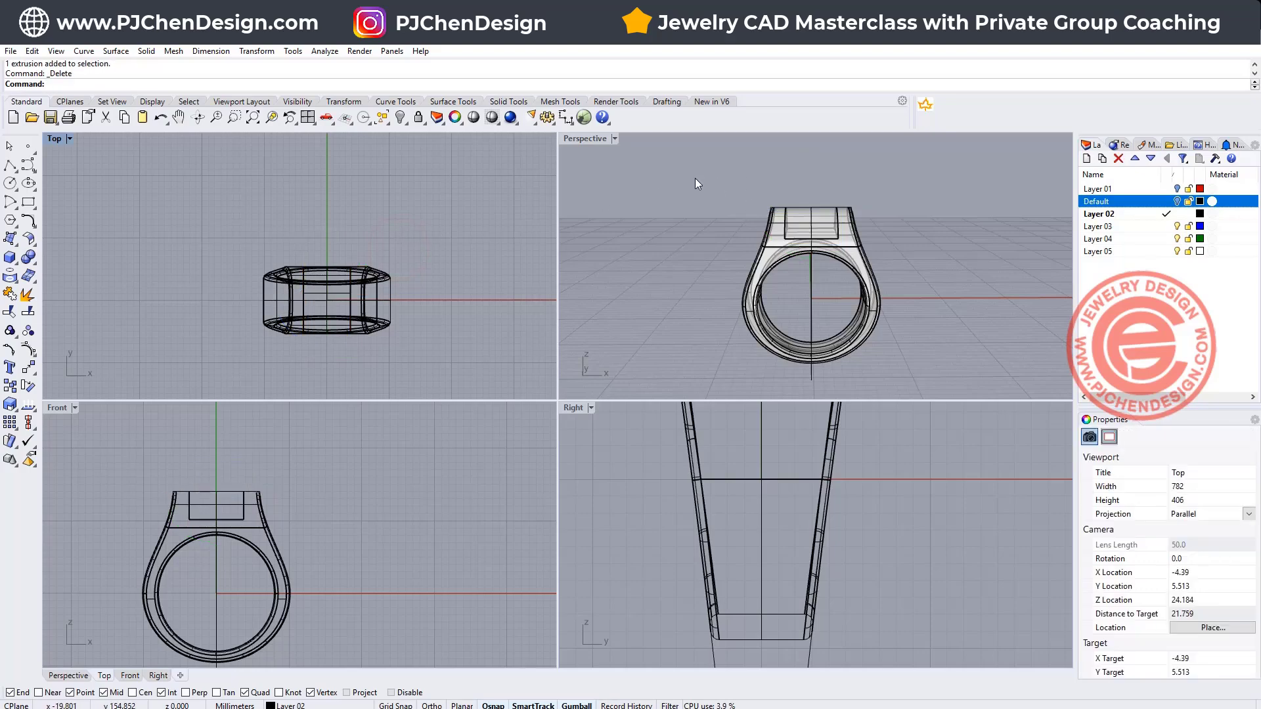
Examine the split ring head in a maximized perspective view with Rendered display mode
double_click(585, 139)
scroll(581, 295, up, 5)
right_drag(656, 263, 523, 340)
click(99, 139)
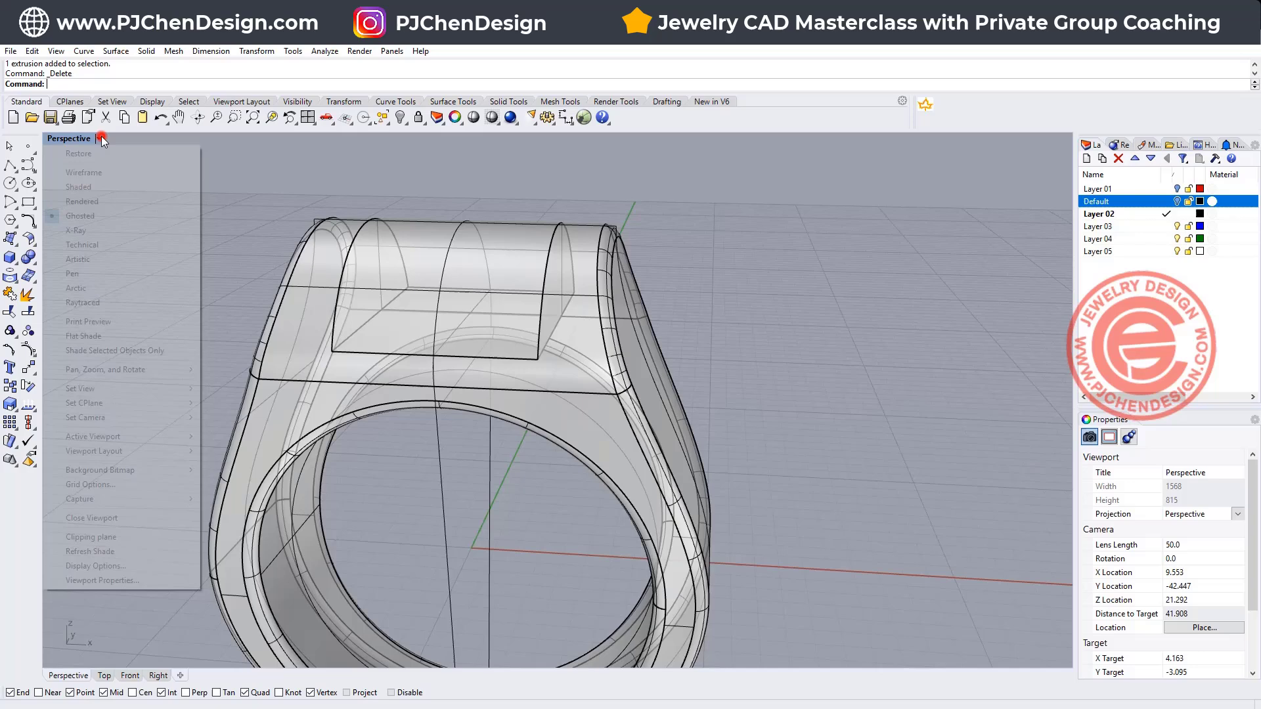
click(95, 202)
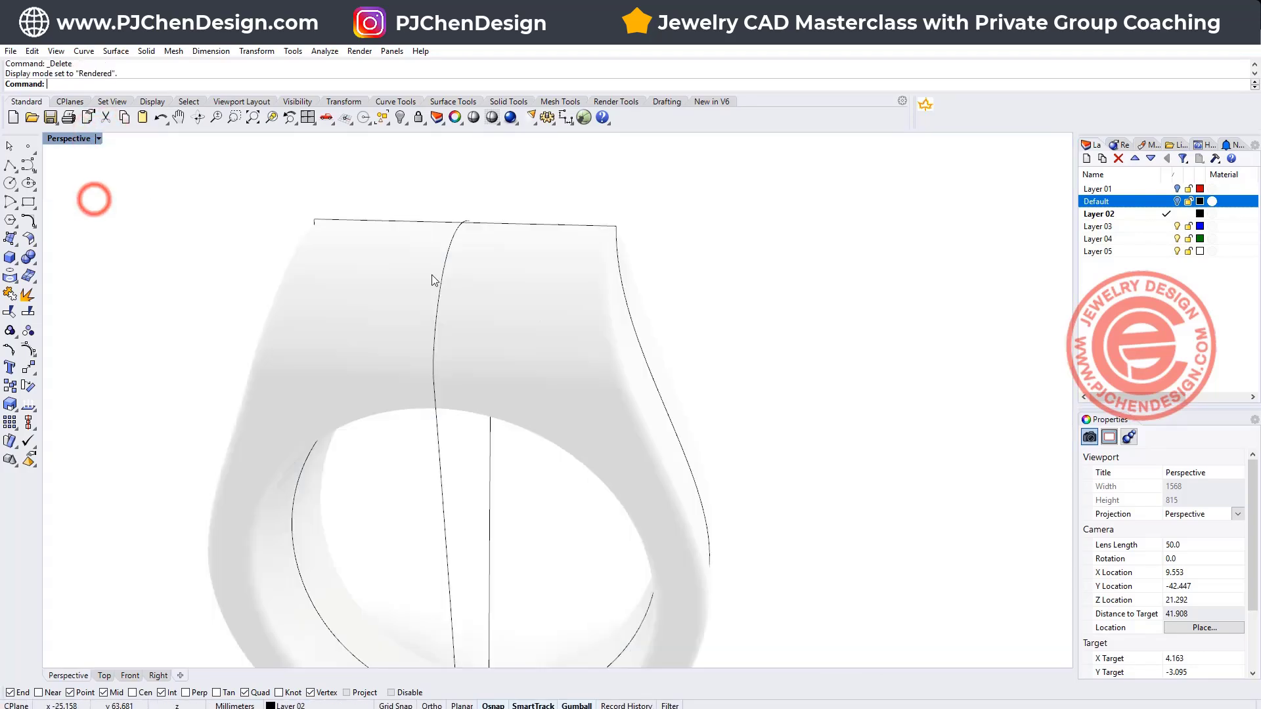
right_drag(360, 285, 593, 312)
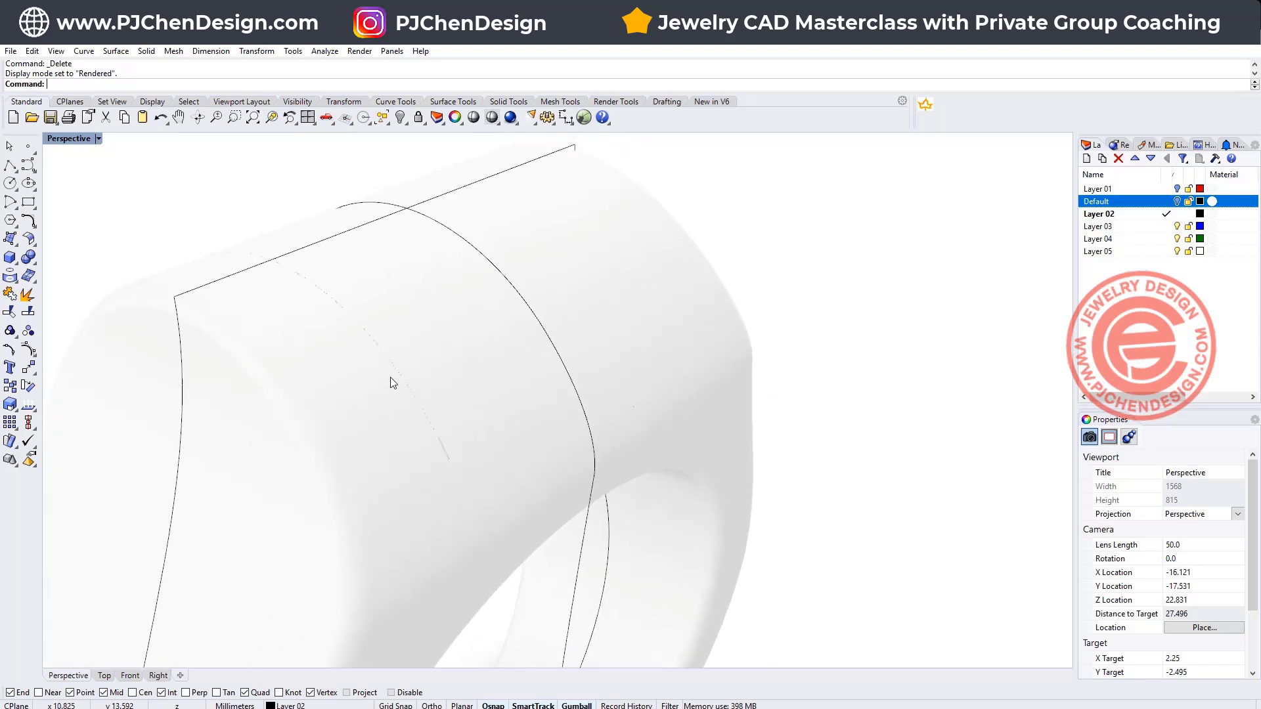
scroll(616, 339, down, 6)
right_drag(723, 354, 591, 356)
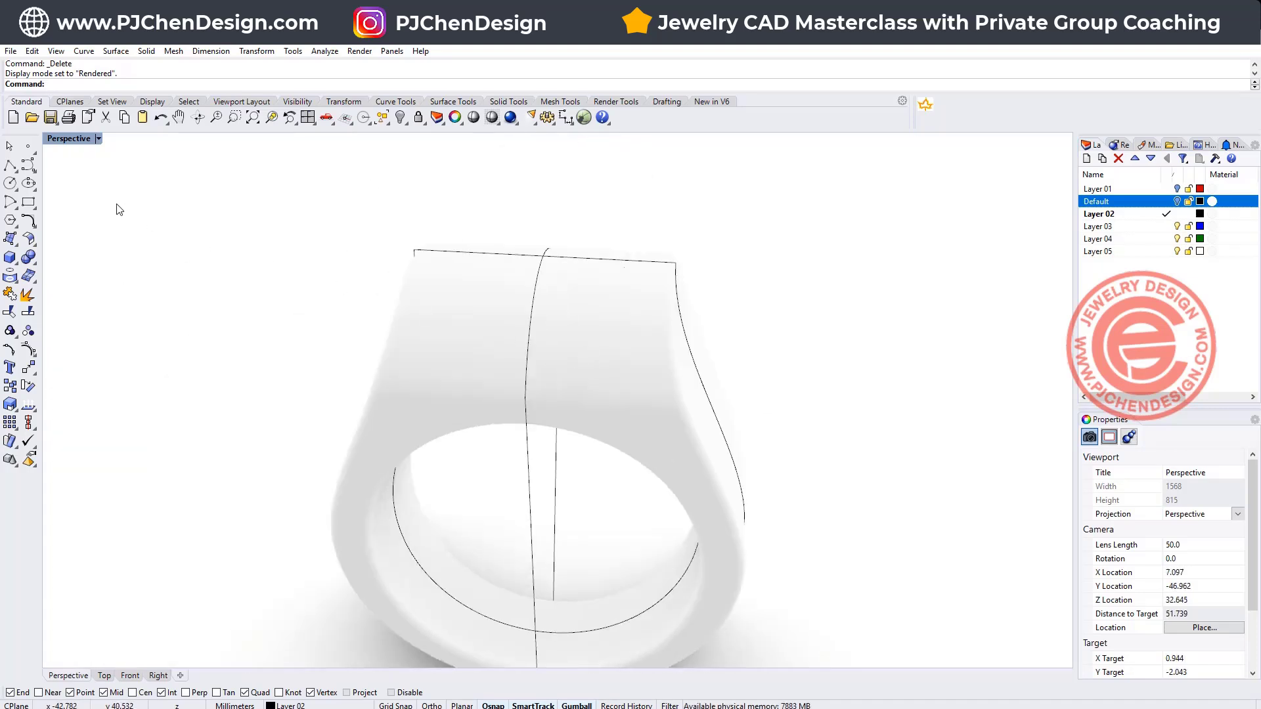
In Ghosted display, fillet all edges along the split between the ring body and the head insert with a 0.1 mm radius
click(98, 139)
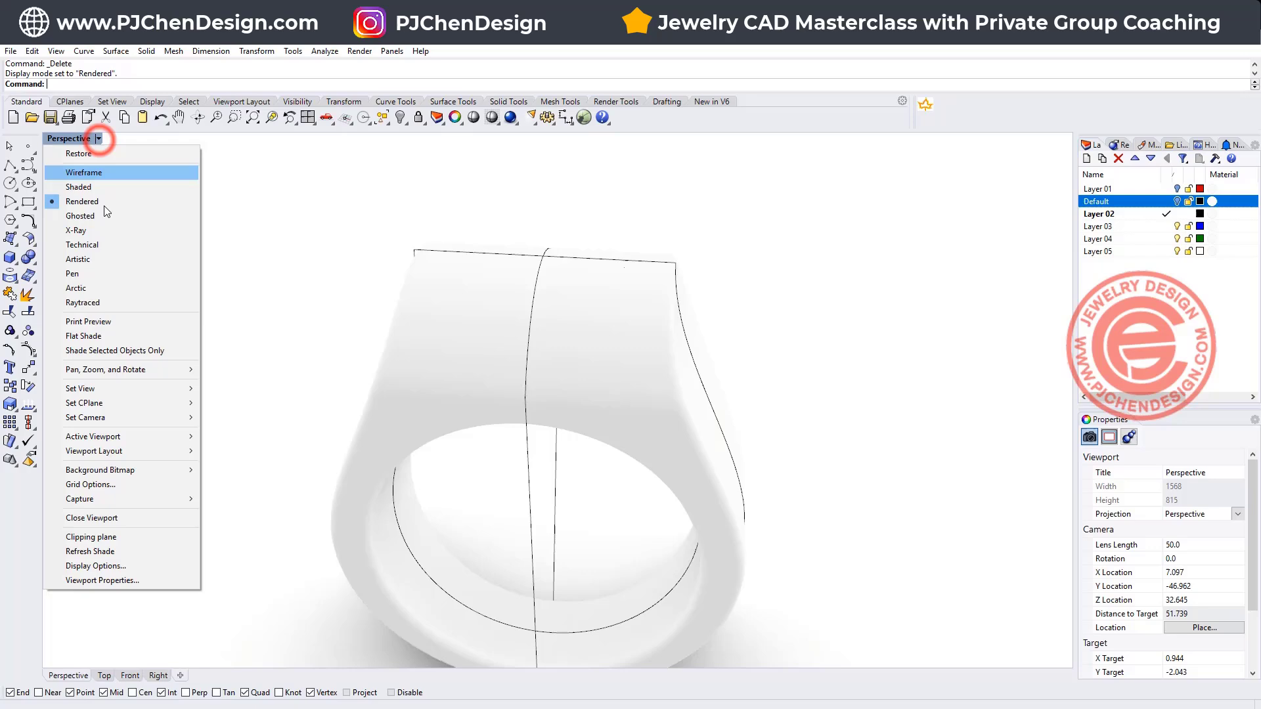
click(102, 214)
right_drag(609, 370, 627, 316)
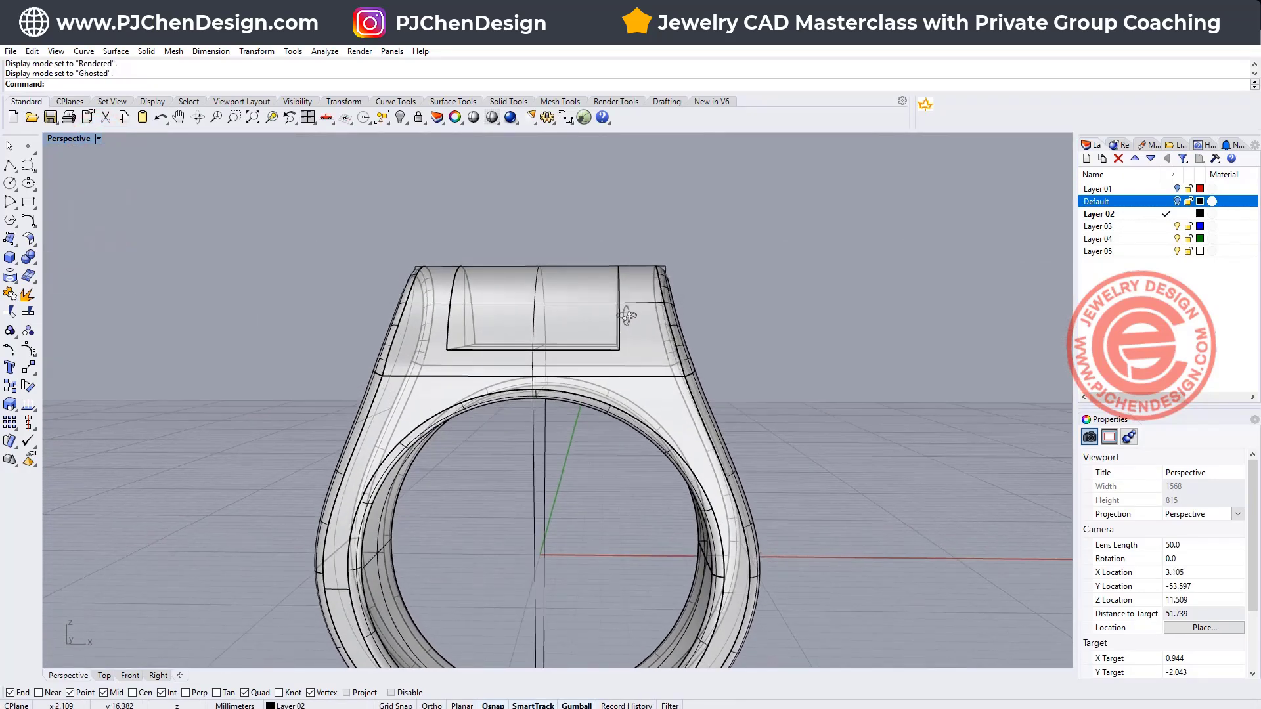
click(29, 258)
click(140, 282)
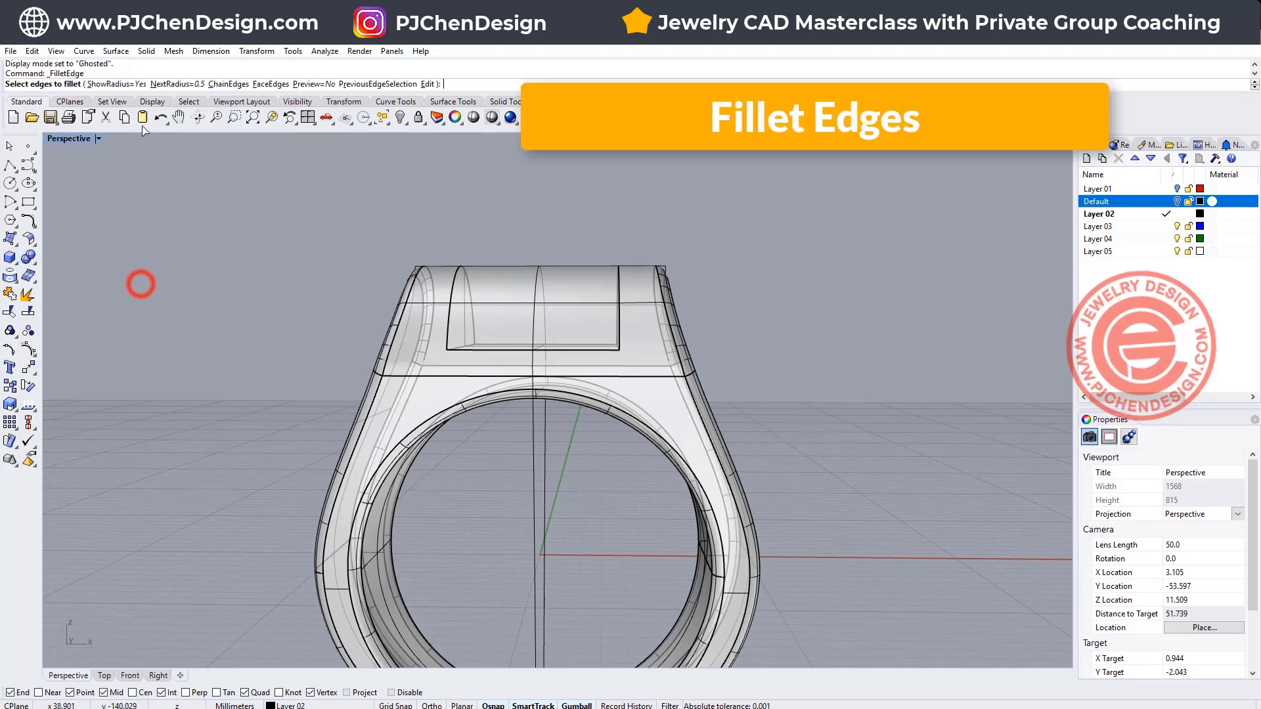
click(178, 84)
text(0)
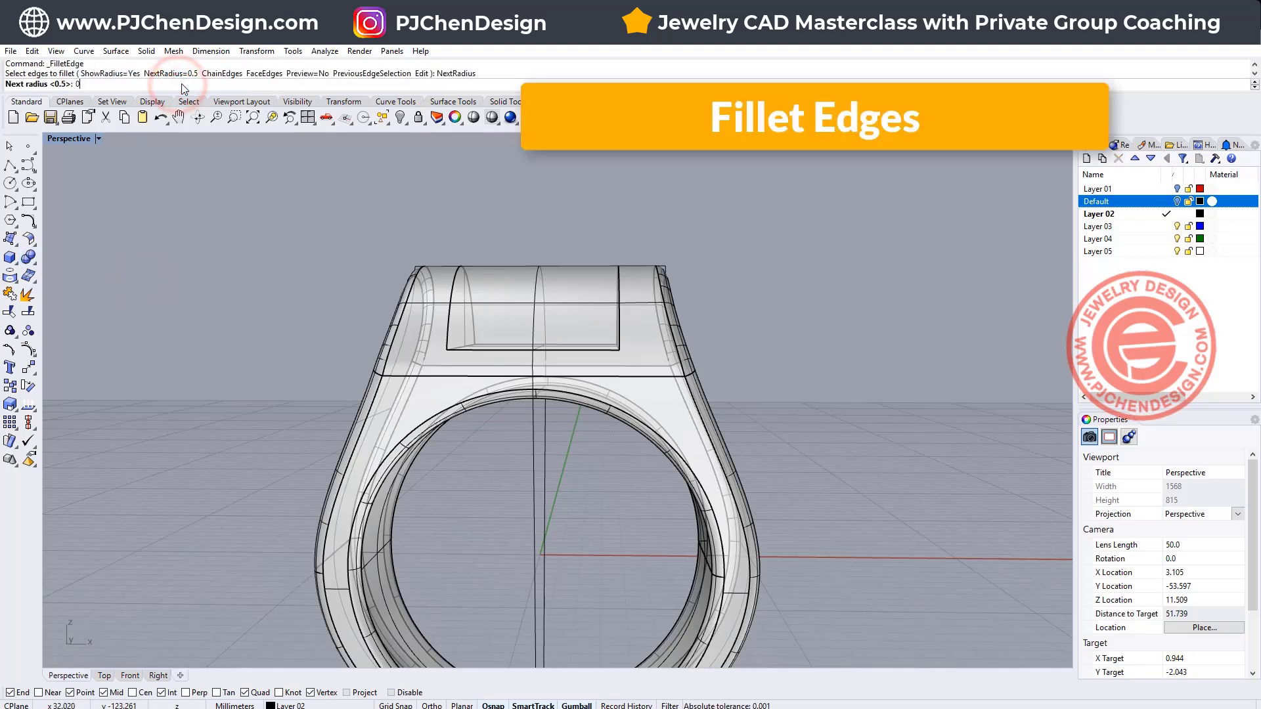
text(.1)
key(Return)
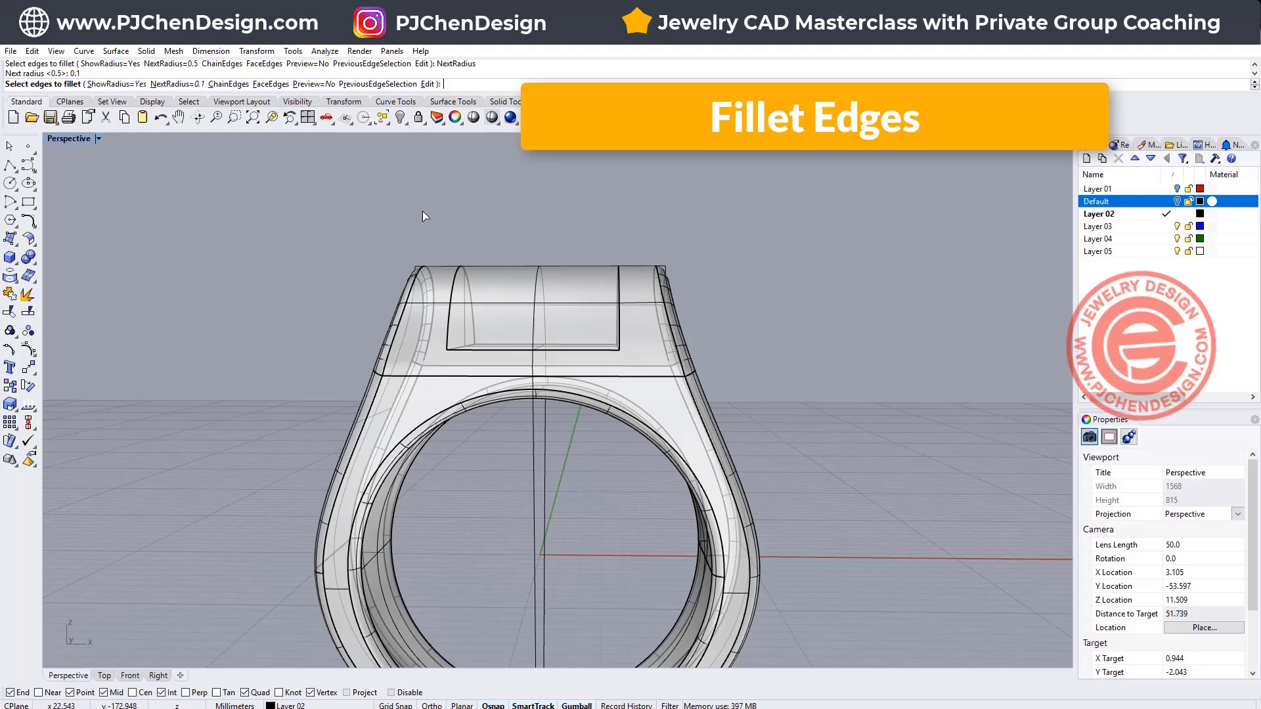
drag(422, 211, 621, 358)
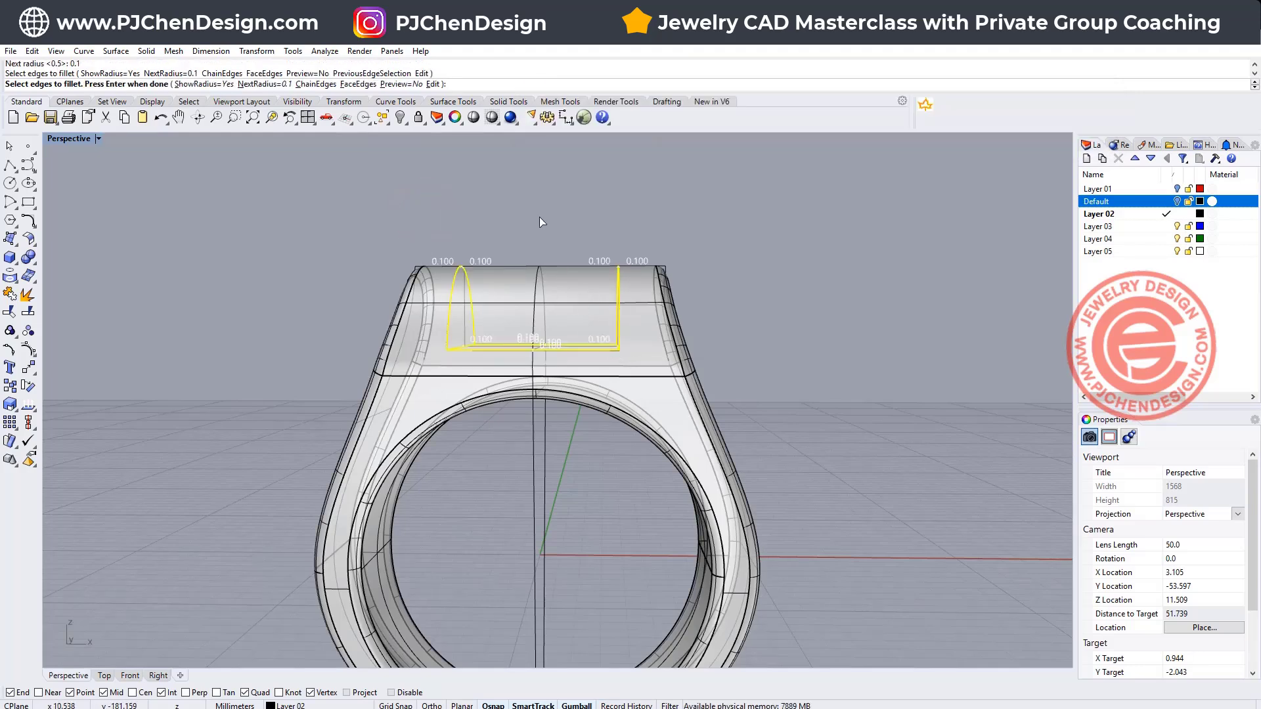
key(Return)
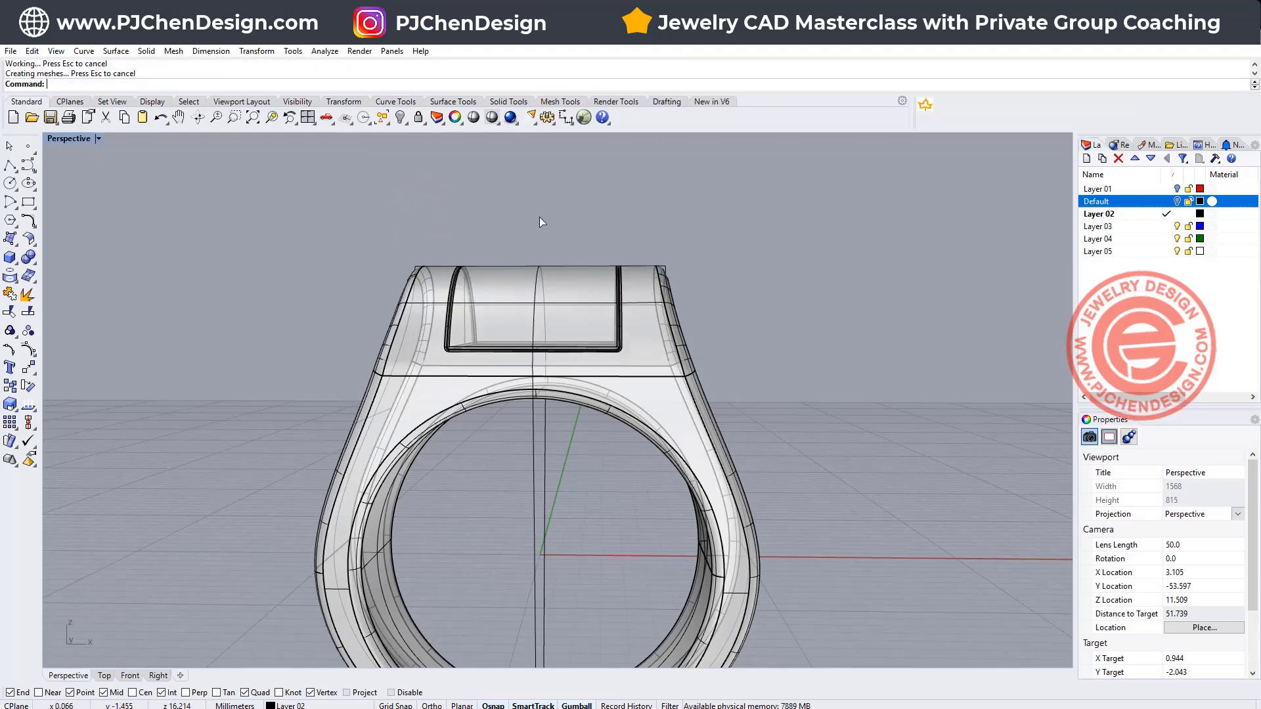
Inspect the filleted seam around the head insert in Rendered display mode from several angles
scroll(648, 303, up, 5)
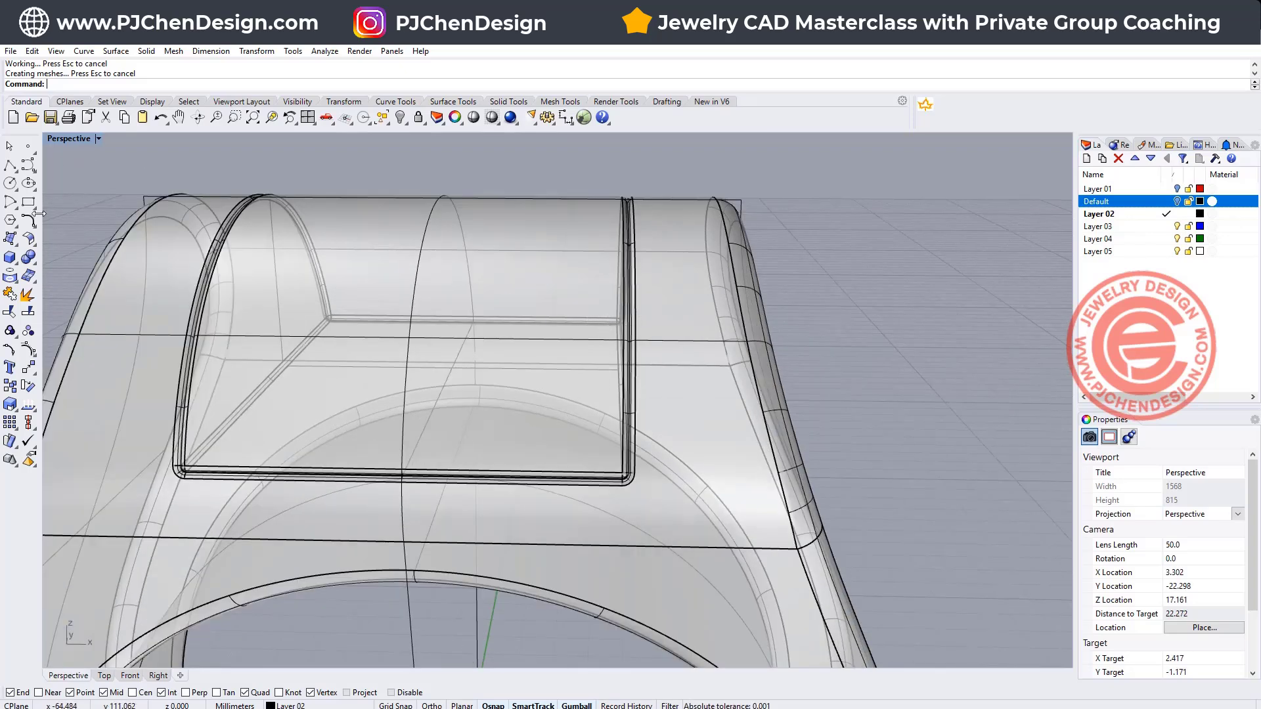
click(98, 138)
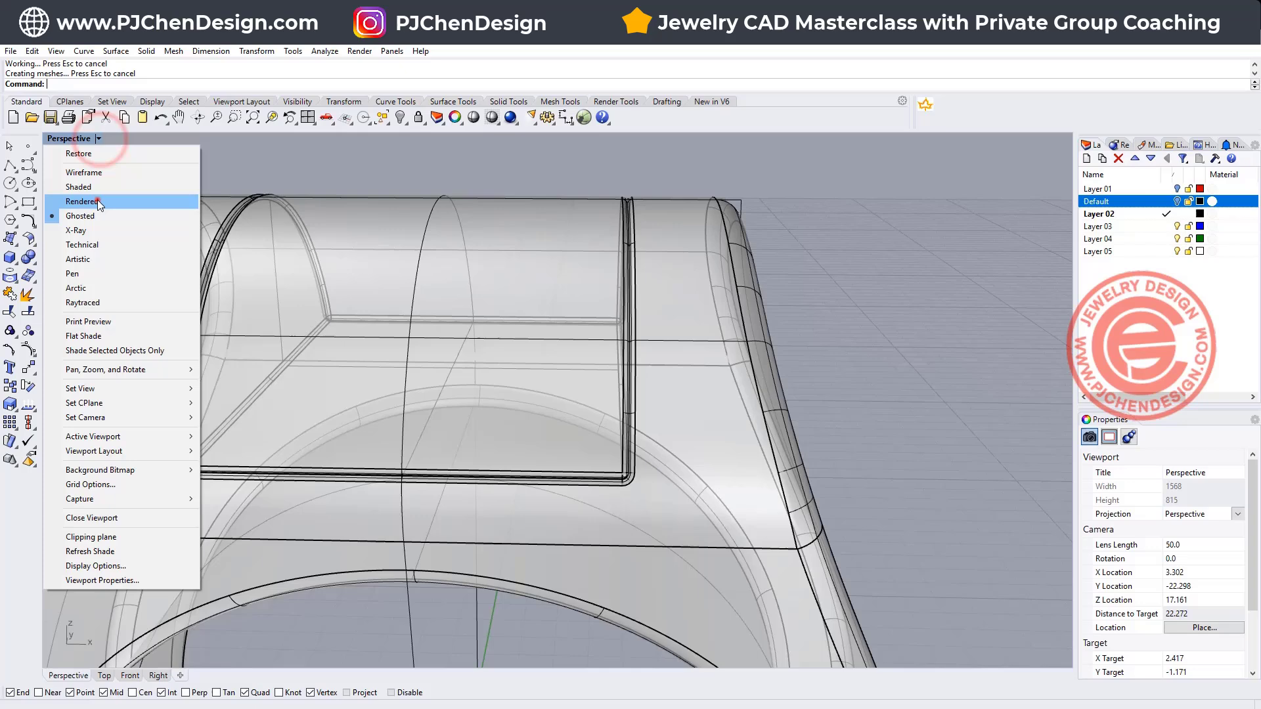
click(97, 200)
right_drag(901, 361, 675, 344)
click(598, 325)
right_drag(810, 344, 716, 425)
click(828, 393)
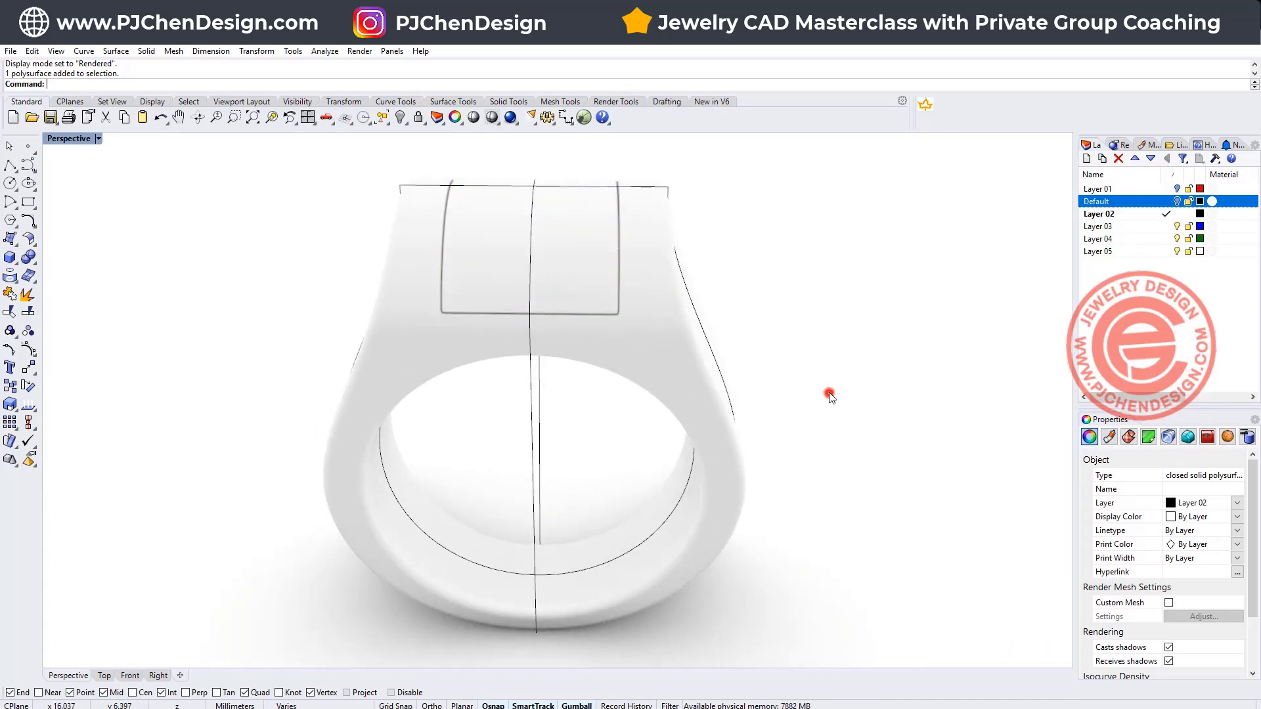